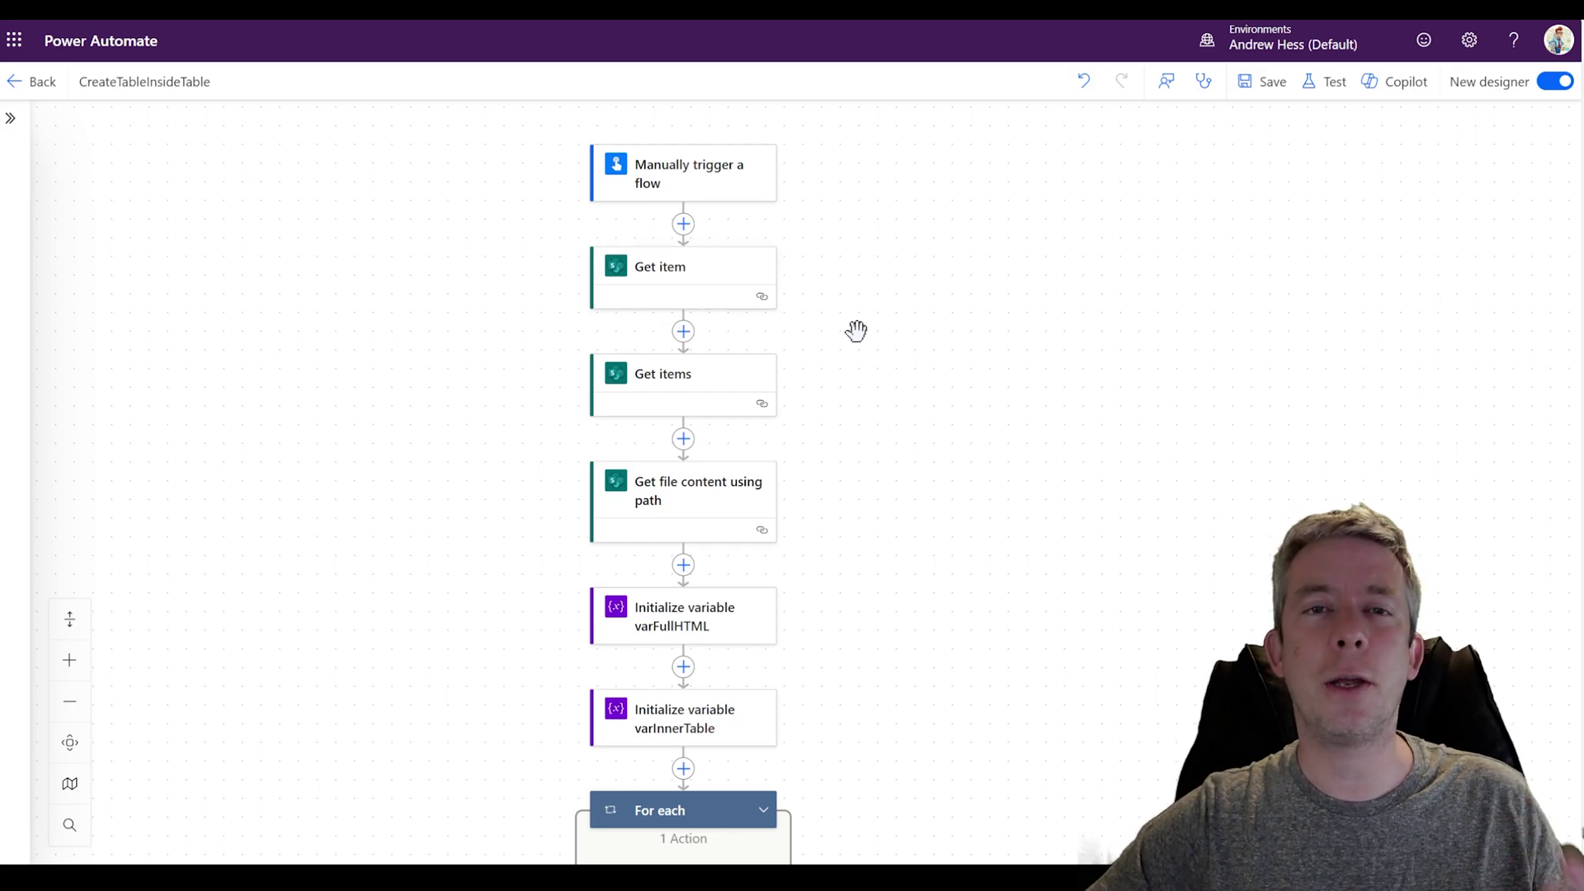
Examine the sequence of actions in the CreateTableInsideTable flow, from the manual trigger down to the final Delete file action
scroll(883, 423, down, 5)
drag(928, 515, 946, 112)
drag(967, 462, 932, 230)
drag(952, 309, 966, 524)
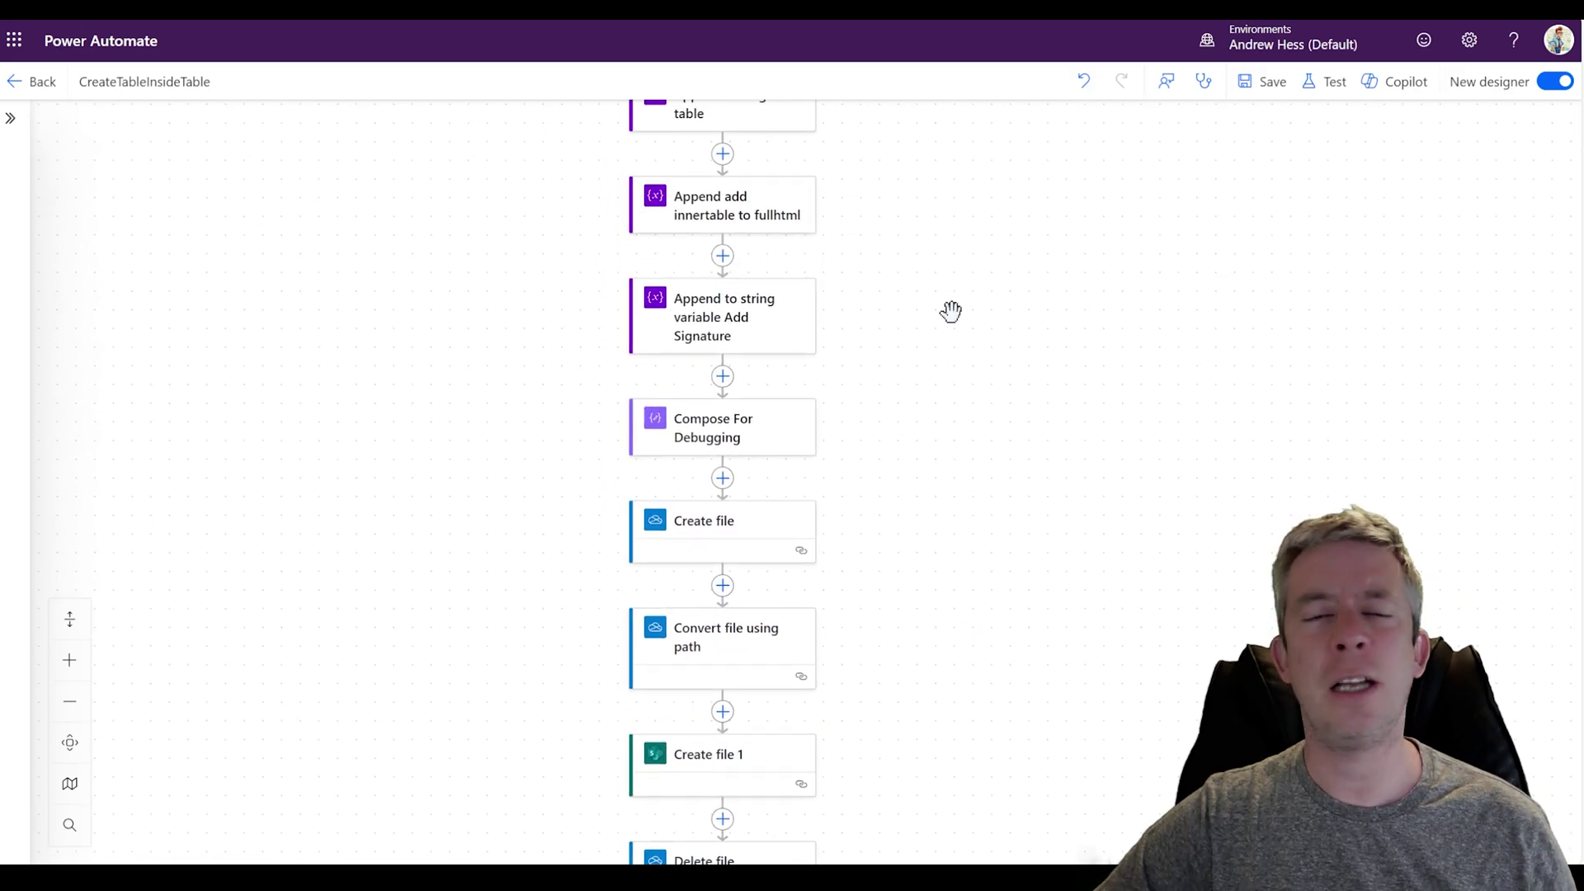
mouse_move(940, 314)
mouse_down()
mouse_move(936, 534)
mouse_move(966, 553)
mouse_up()
drag(959, 465, 963, 584)
mouse_move(976, 418)
mouse_down()
mouse_move(969, 666)
mouse_move(987, 580)
mouse_up()
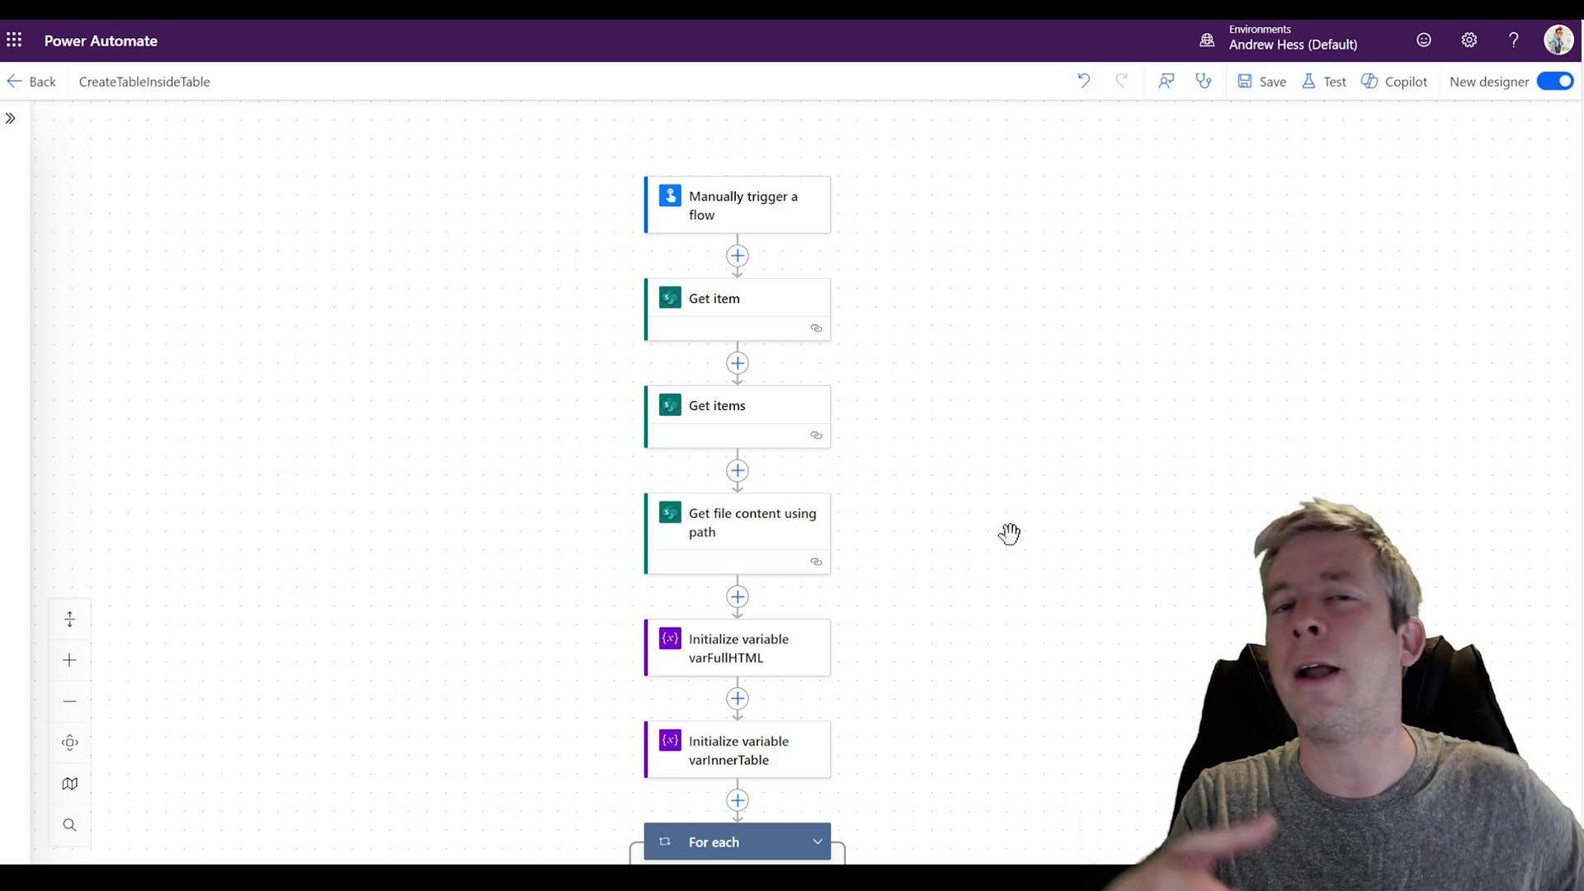
scroll(1008, 544, down, 8)
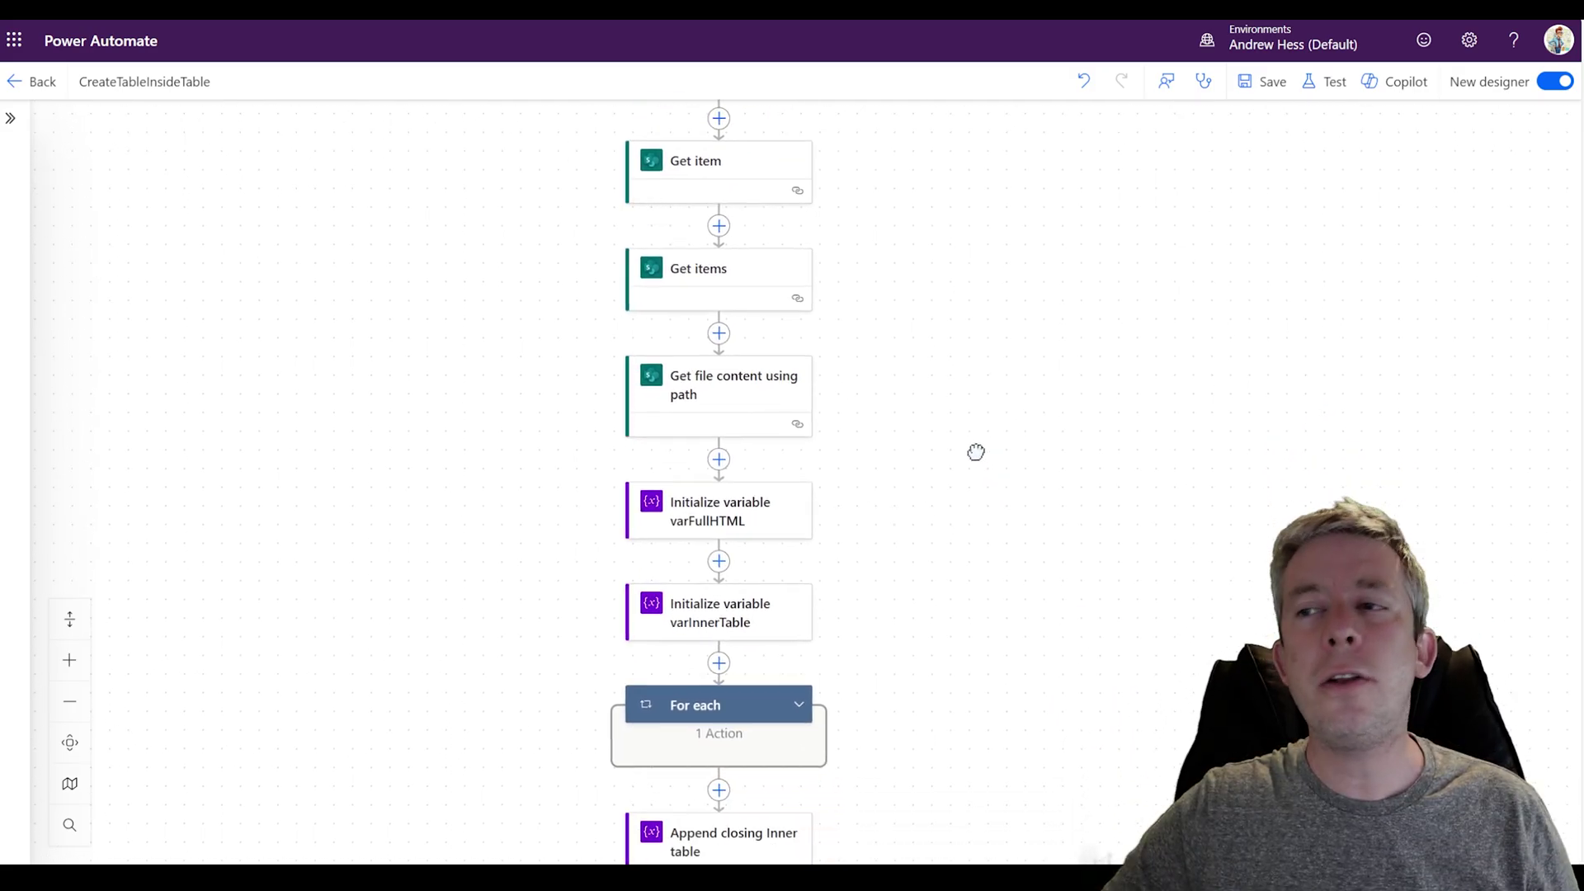
scroll(938, 391, down, 6)
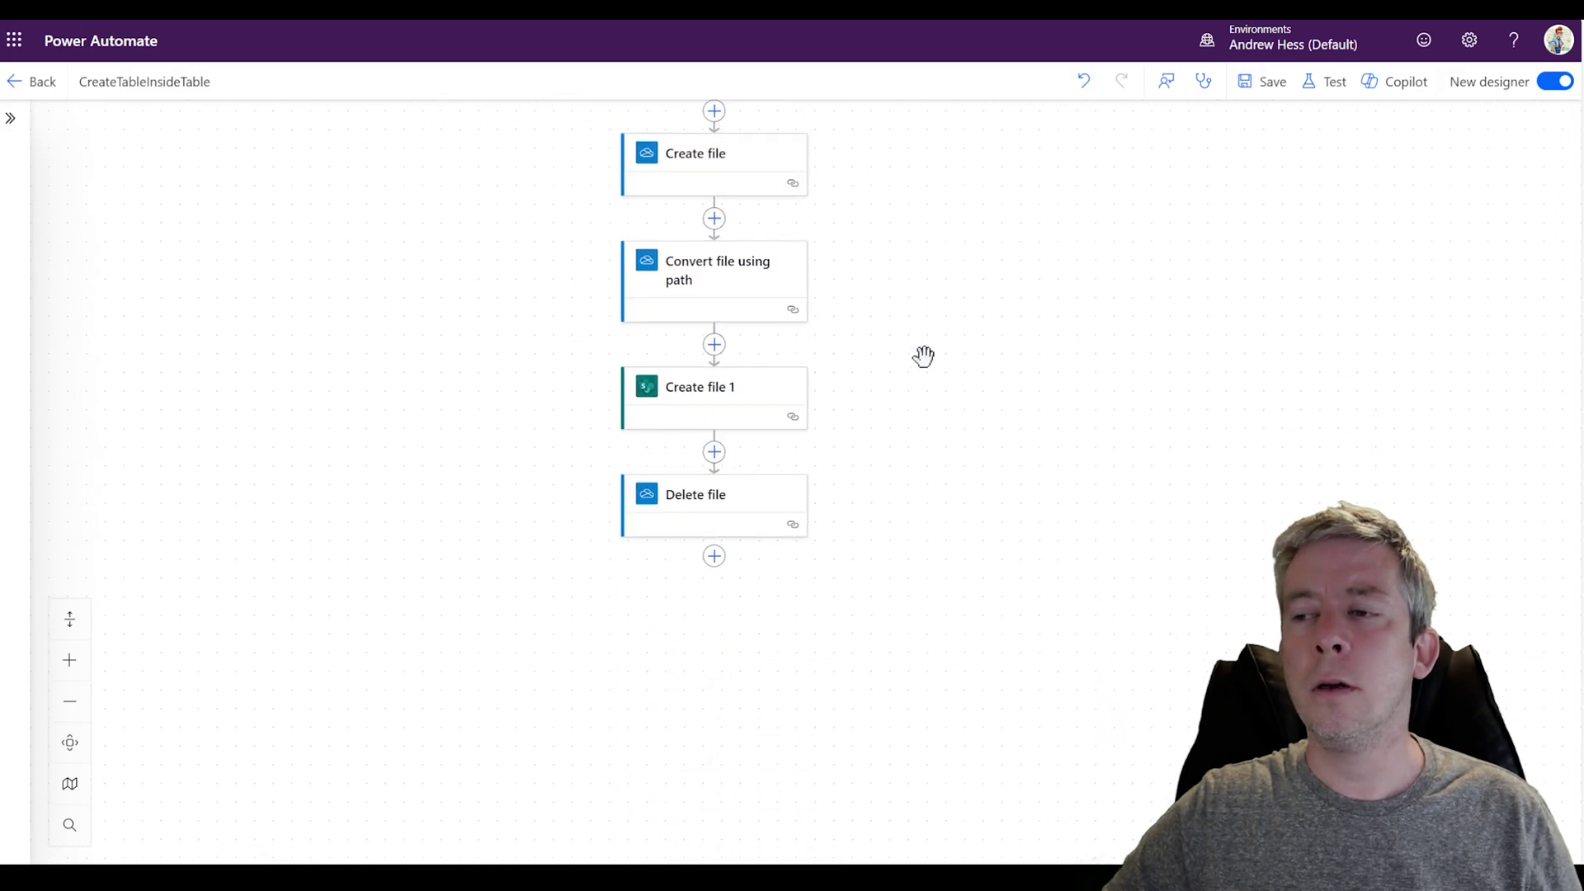
scroll(913, 275, up, 10)
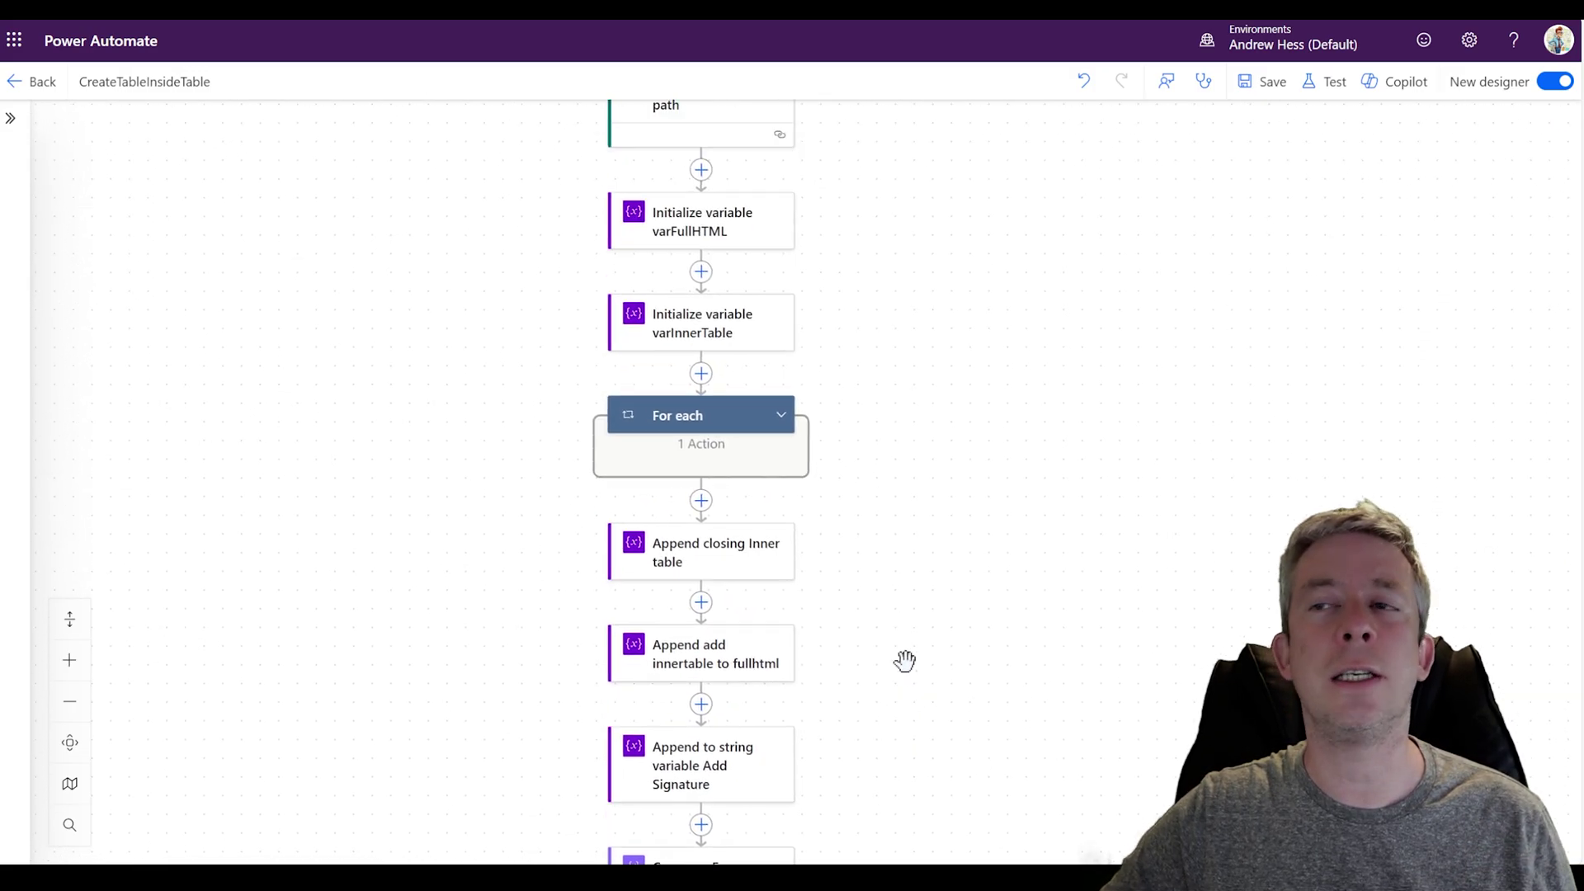
drag(941, 385, 990, 252)
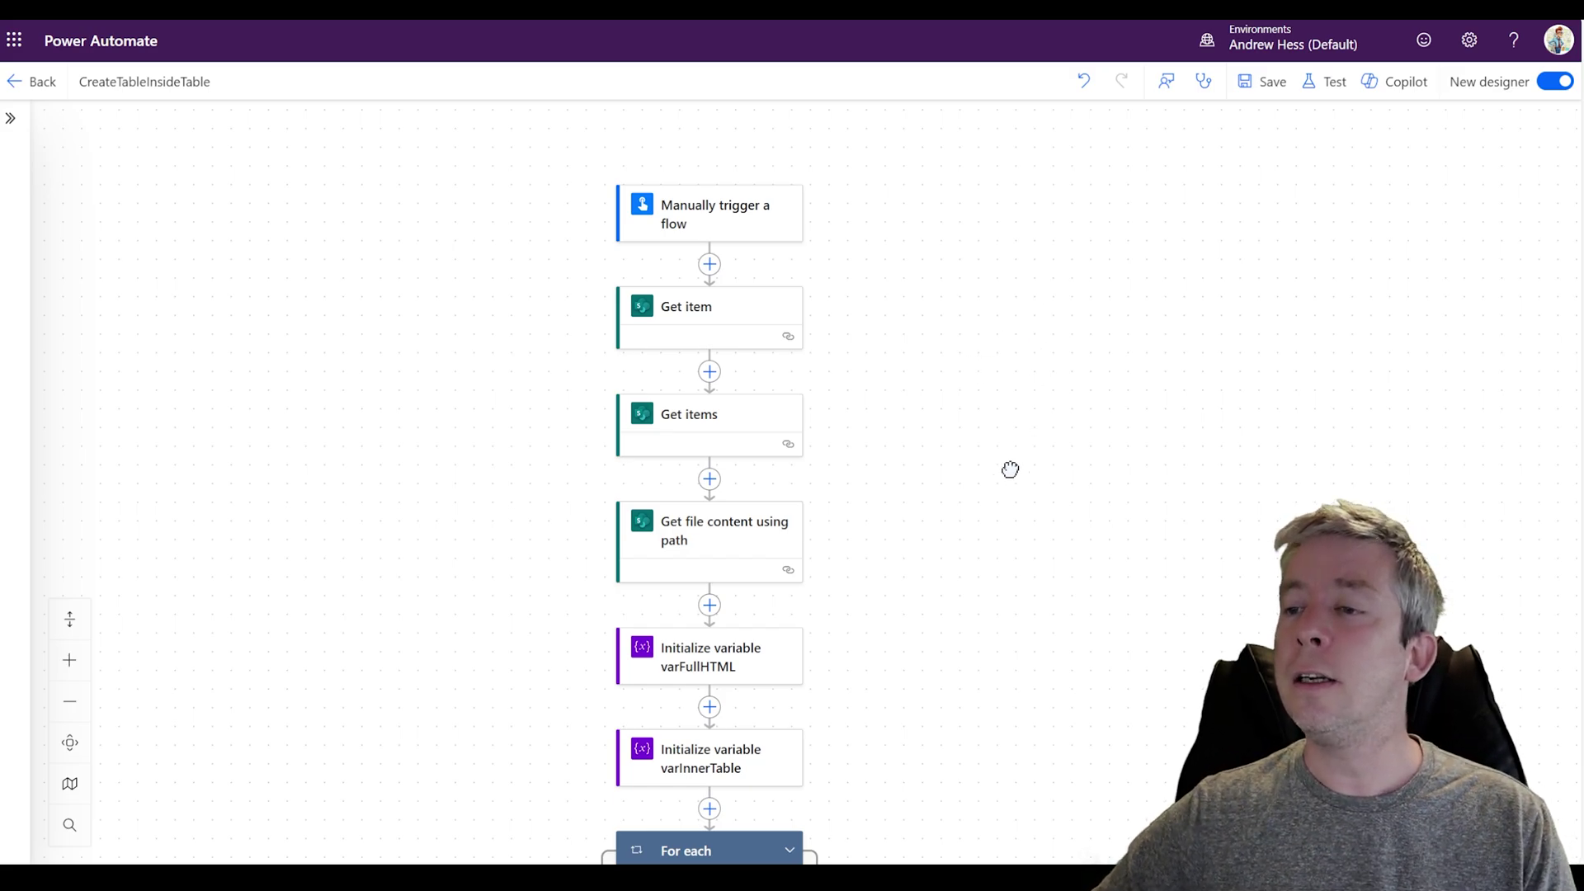
scroll(1012, 467, down, 2)
scroll(897, 597, down, 2)
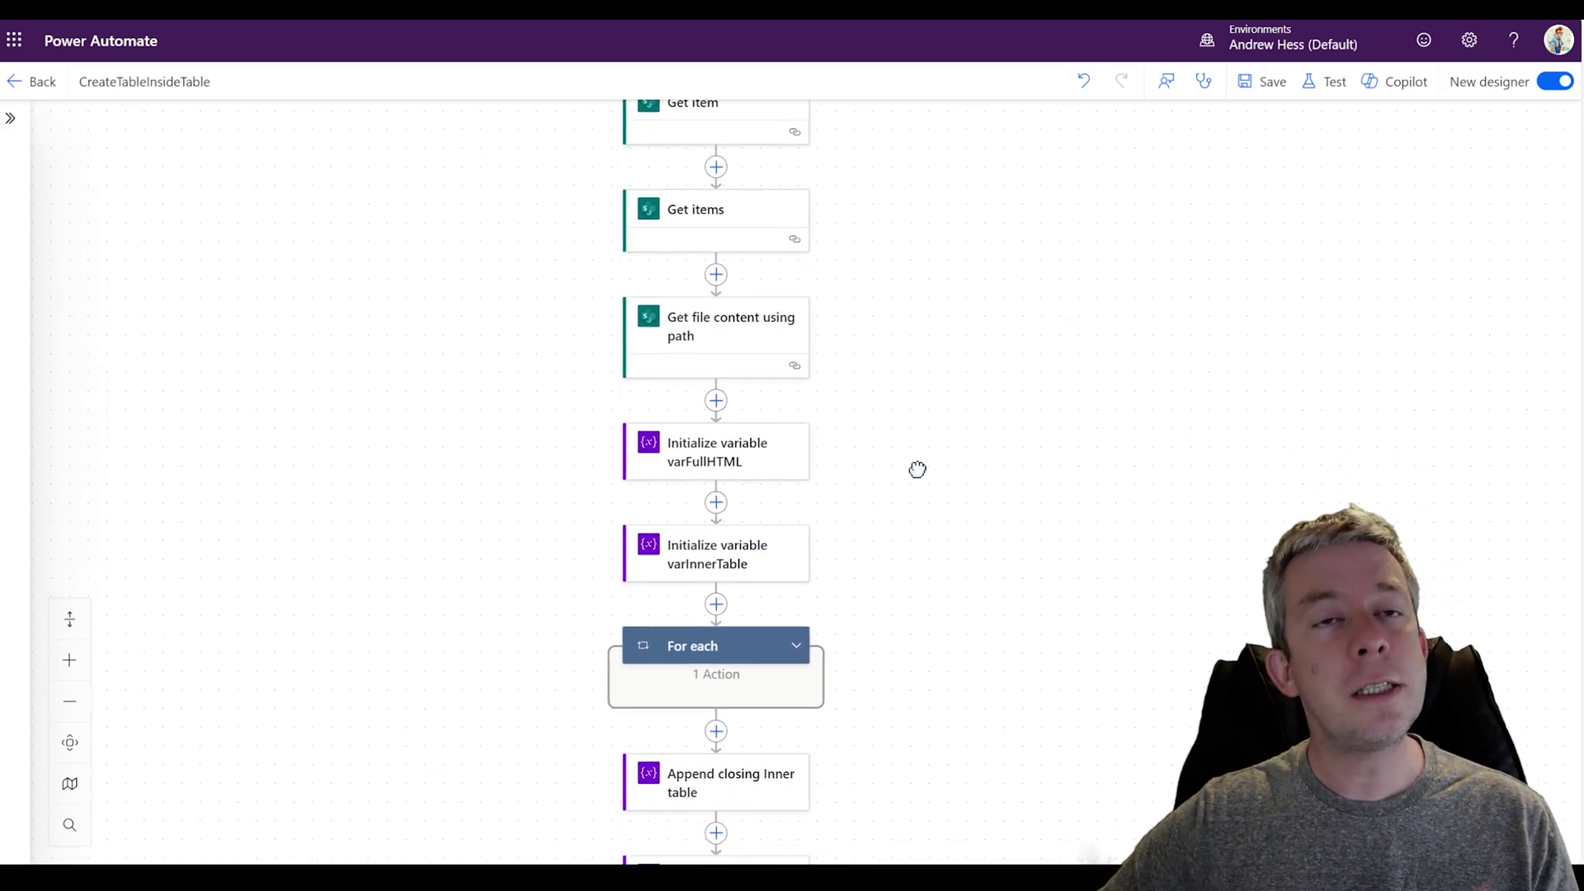
scroll(913, 385, down, 12)
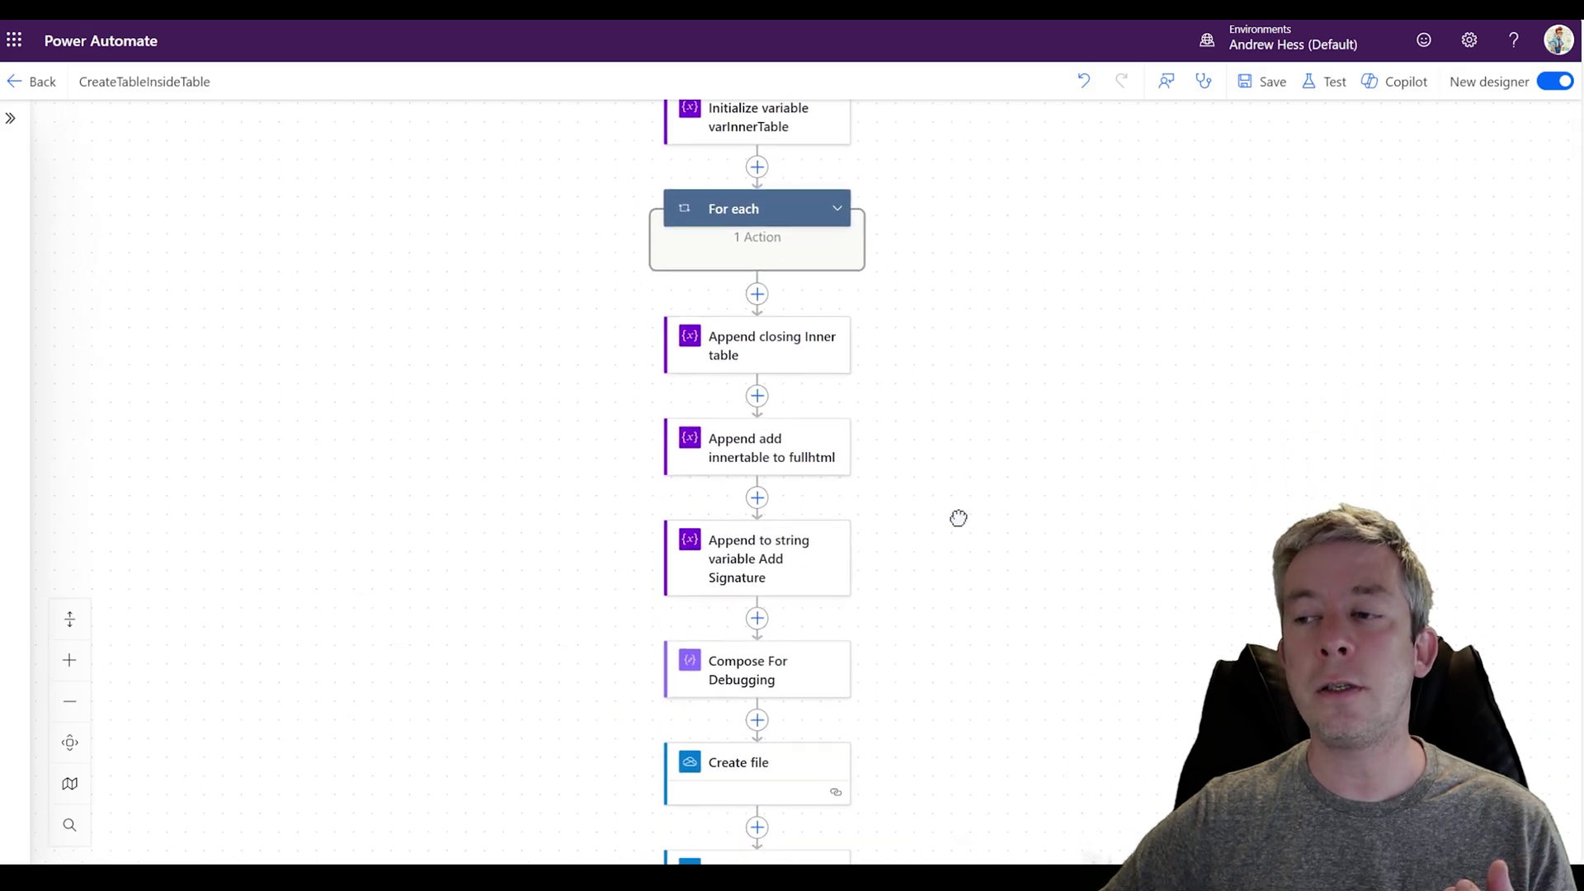
scroll(919, 470, up, 11)
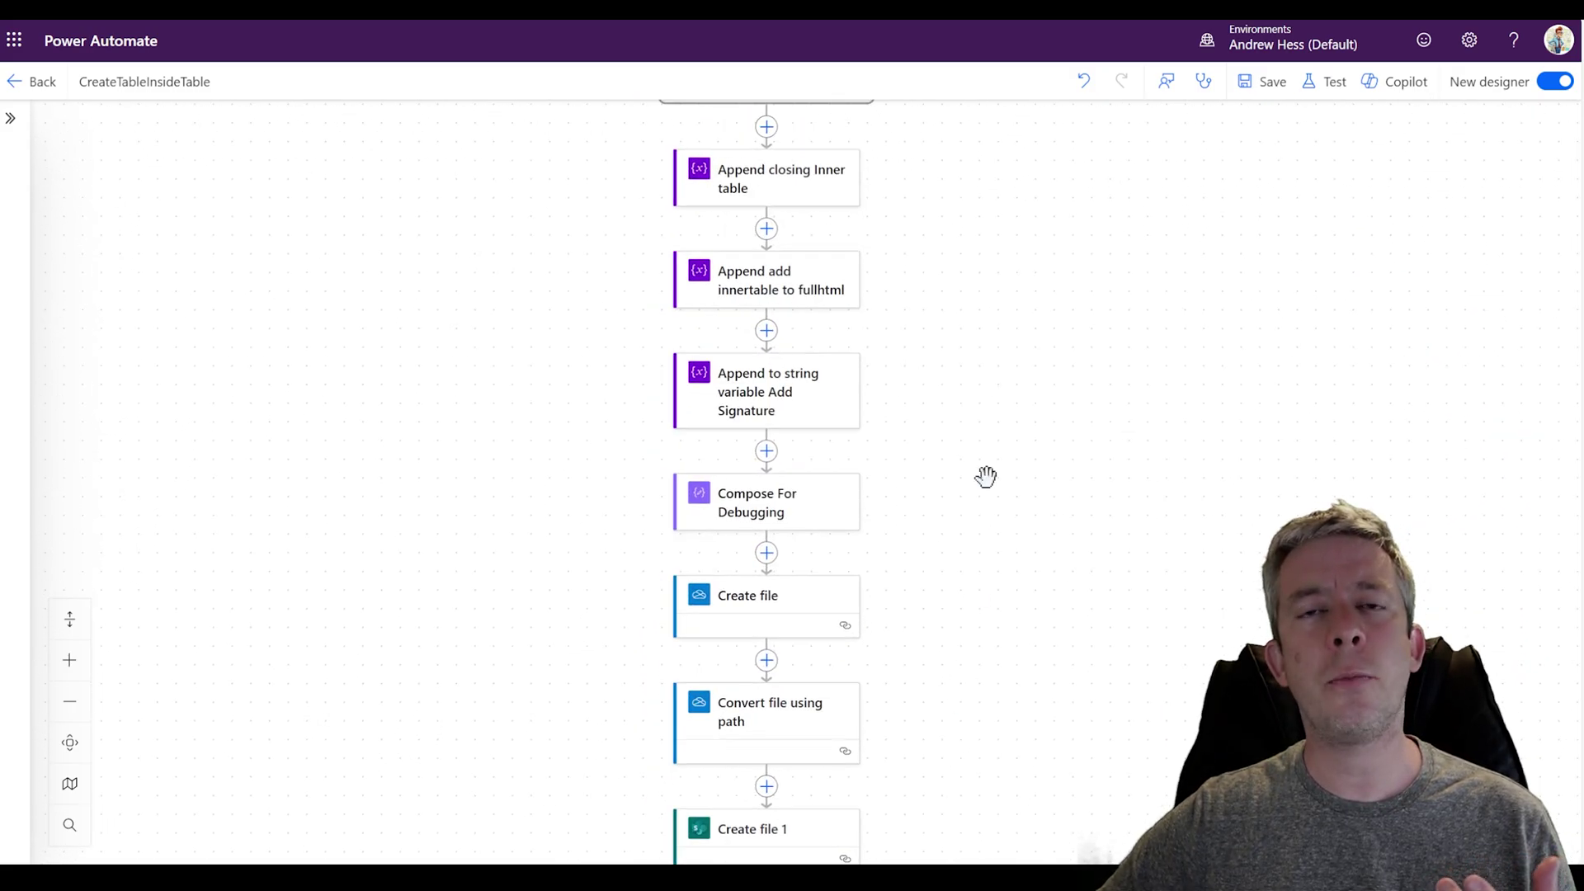
scroll(980, 647, up, 3)
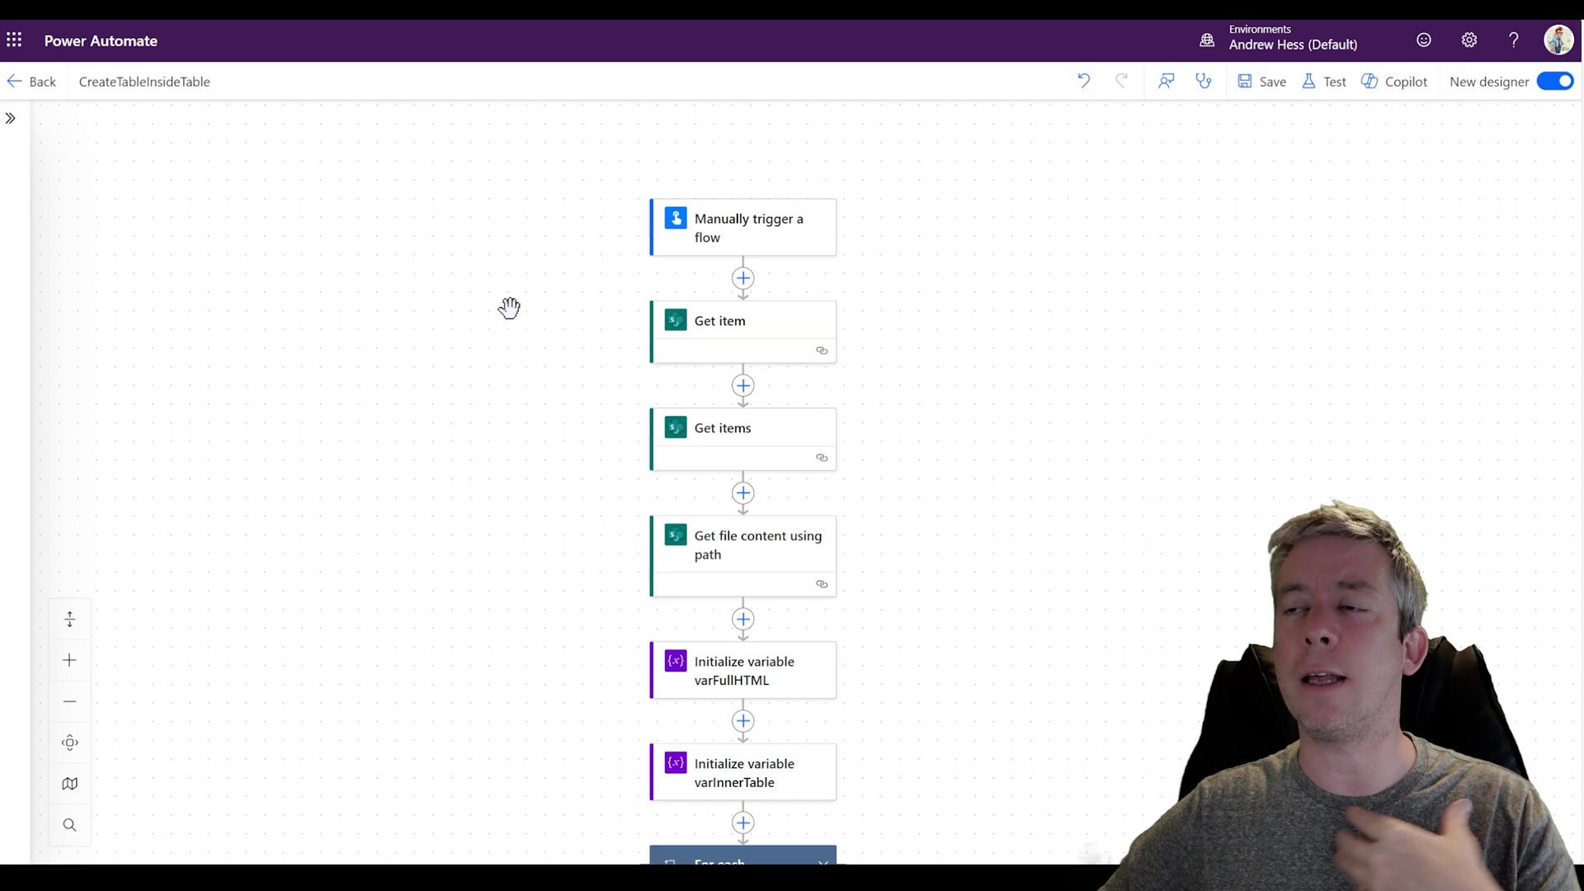
Open Copilot and enter "Can you summarize this flow in paragraph form without using column names at a very high level to understand the entire process."
click(1394, 83)
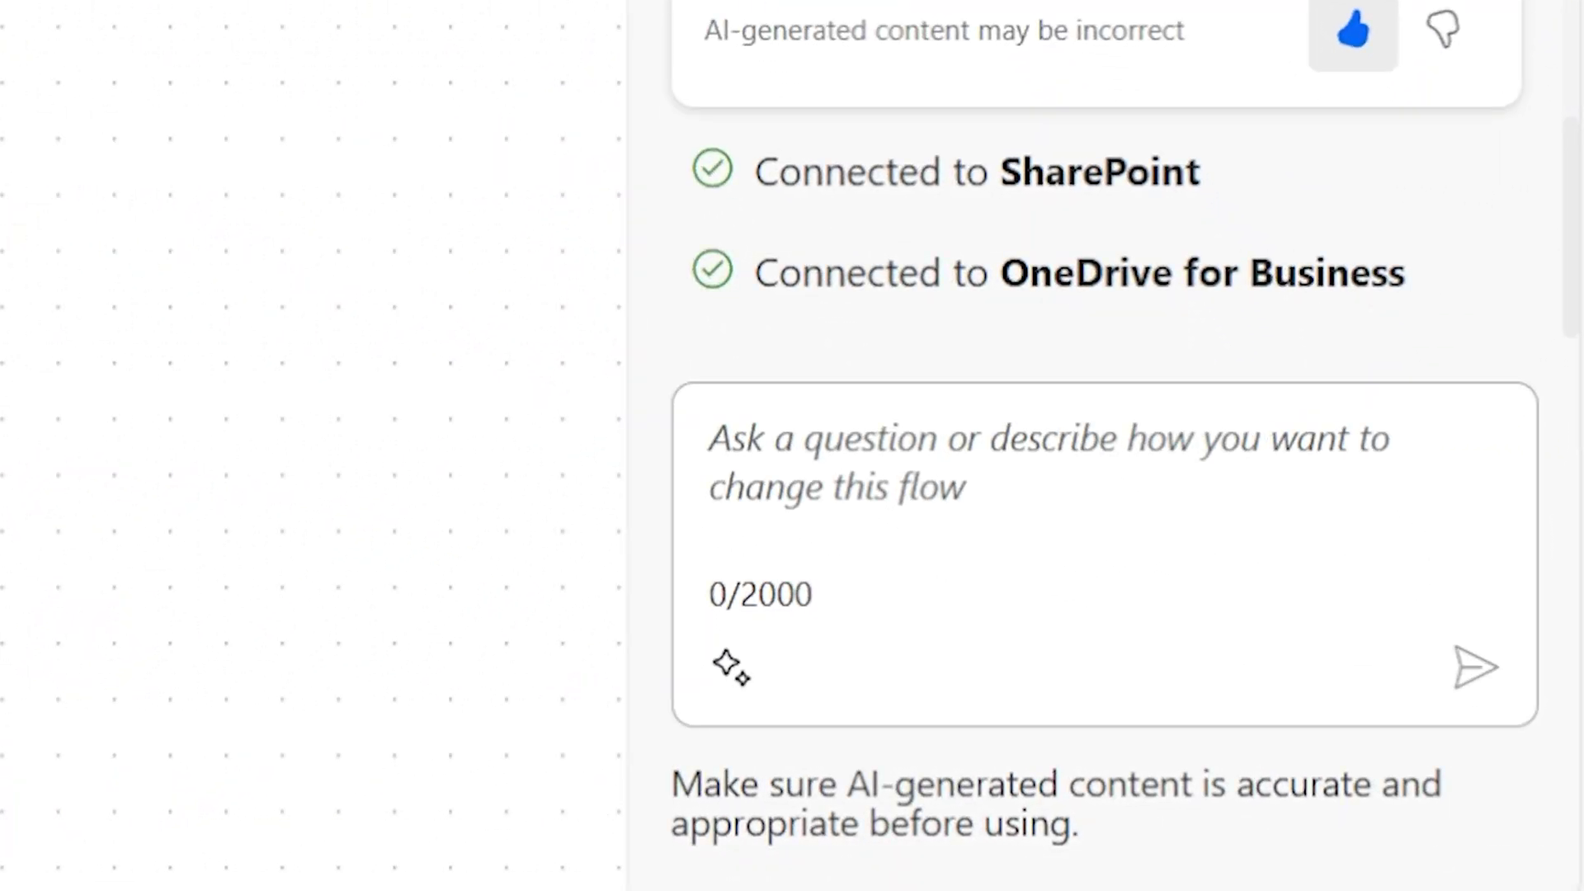
text(Can)
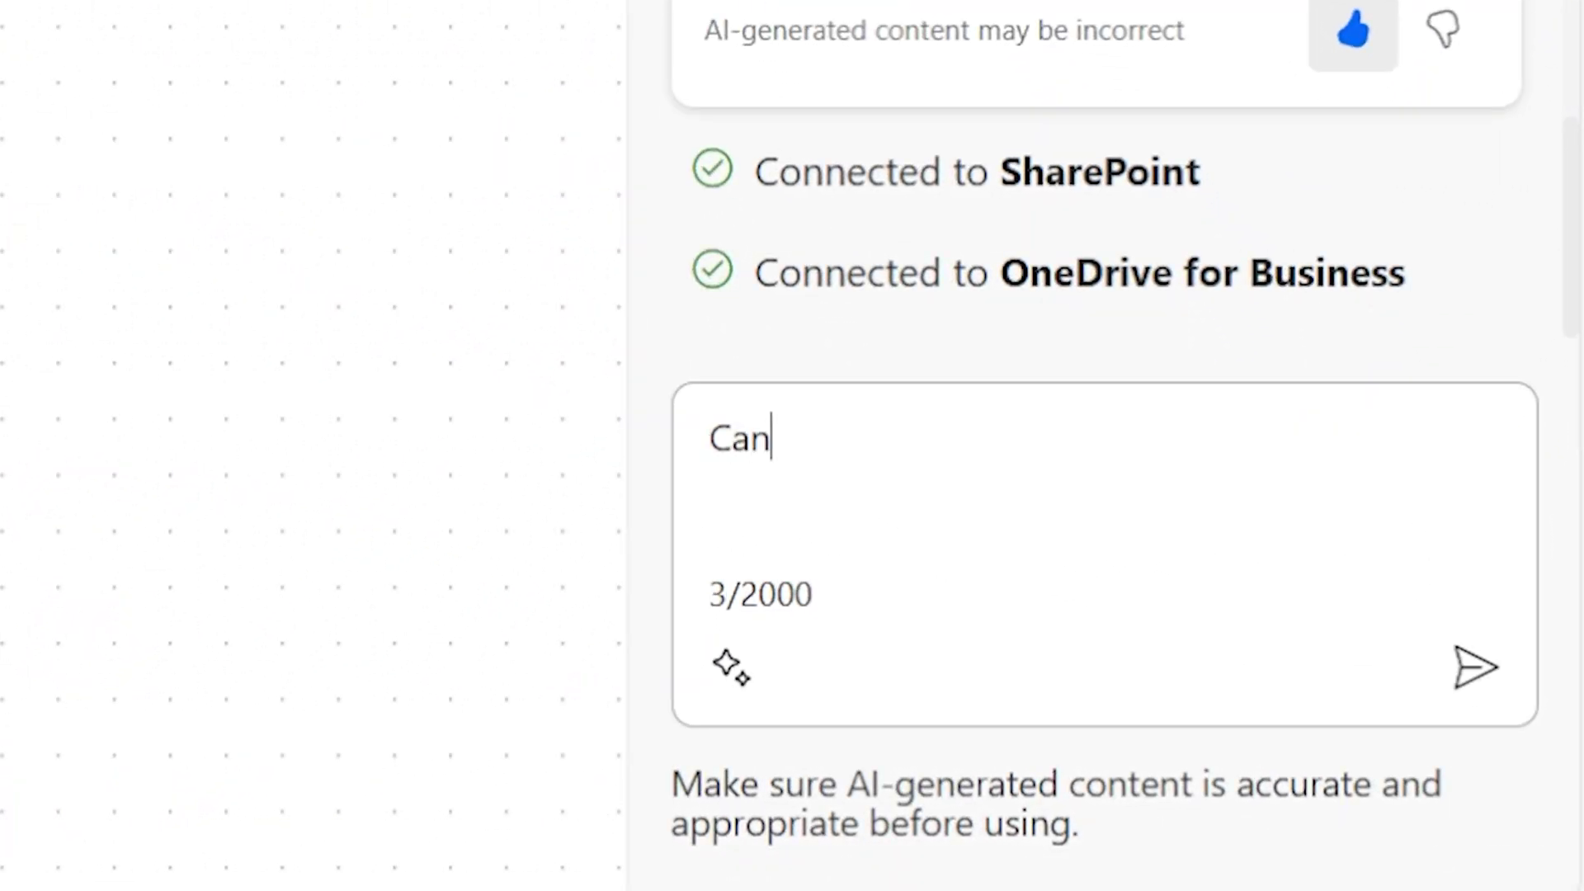
text( you summarize )
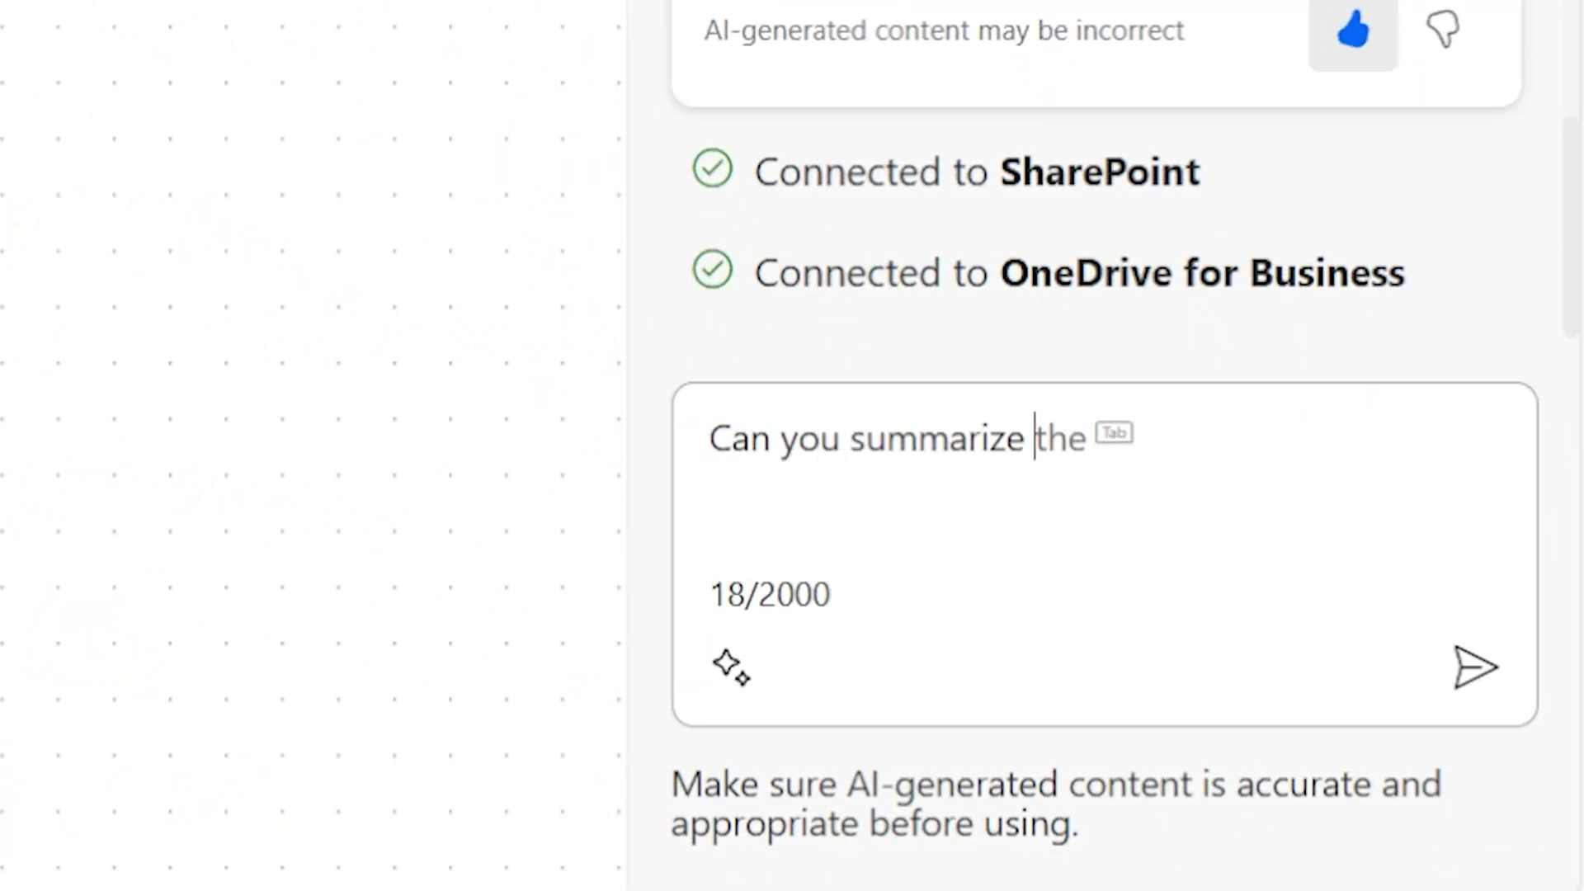
text(this)
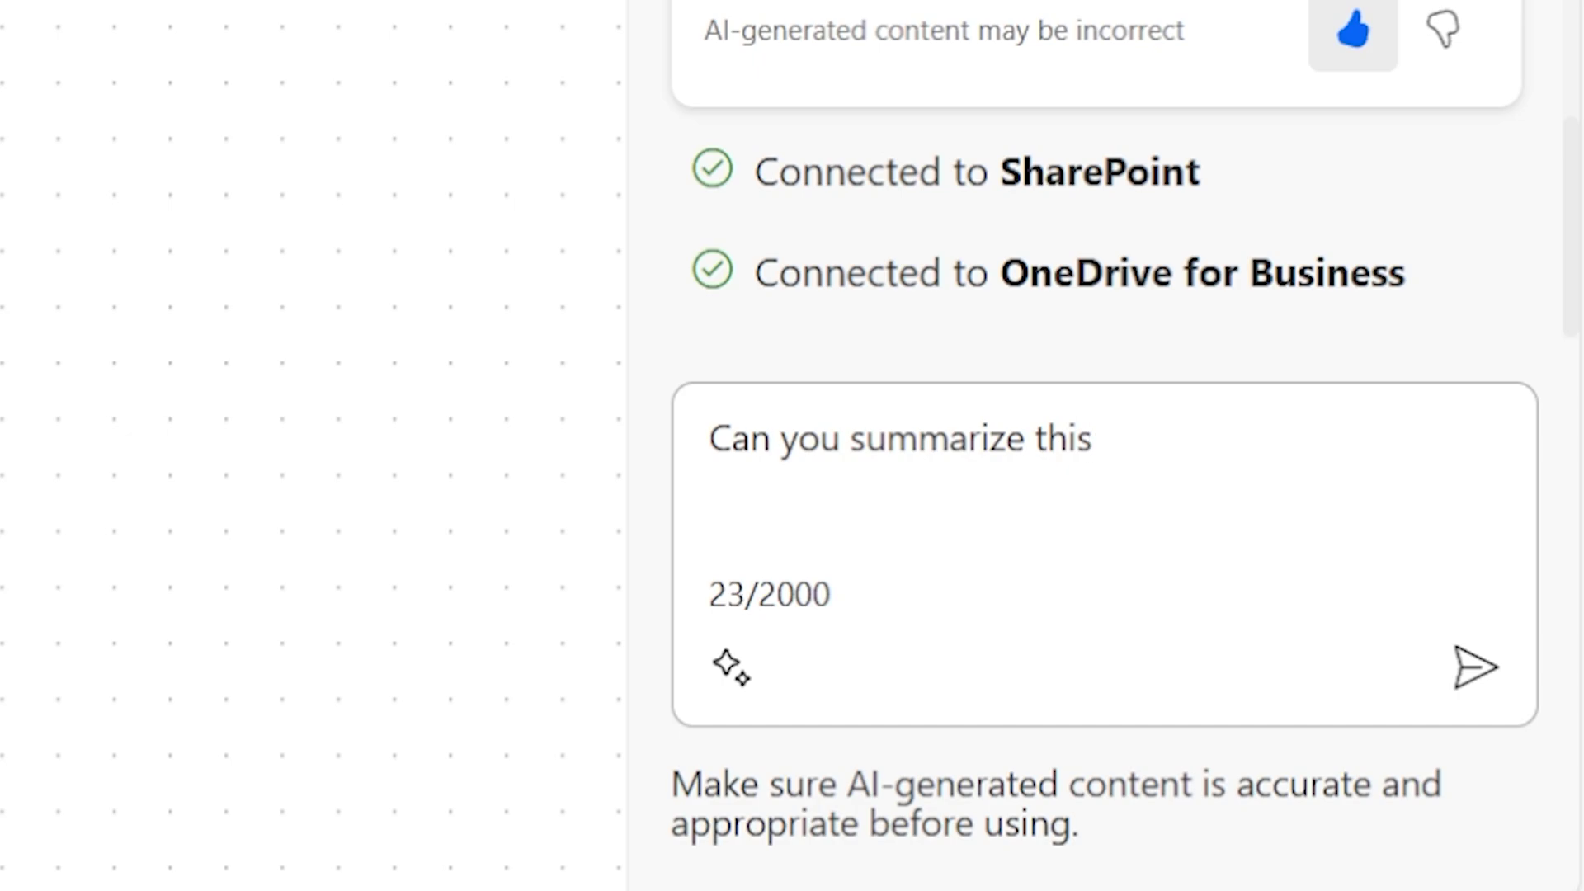
text( flow in a)
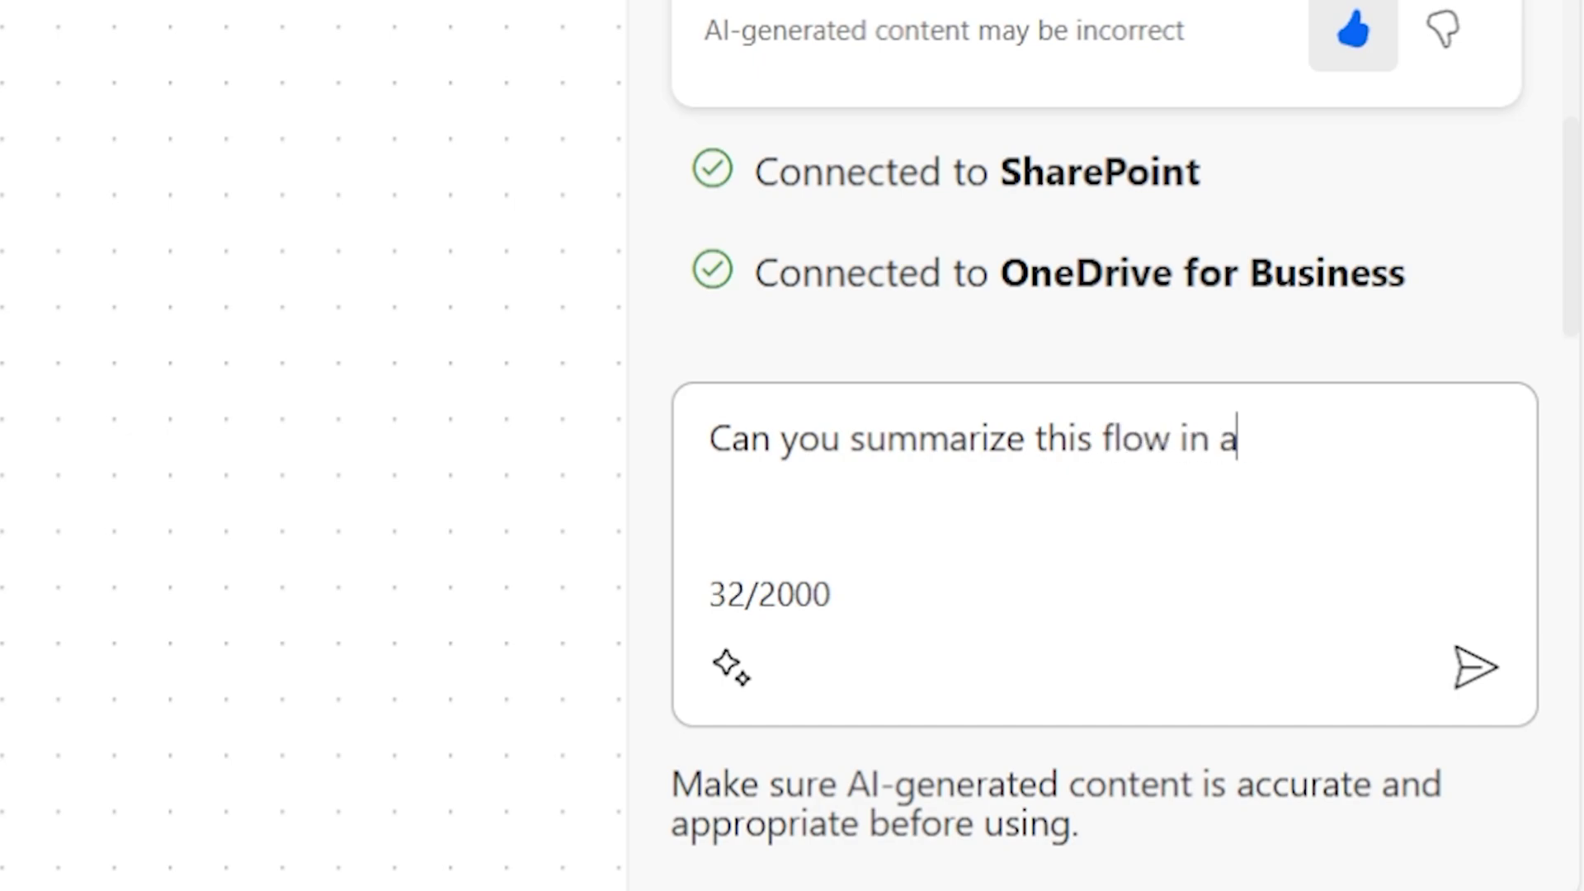
key(BackSpace)
text(par)
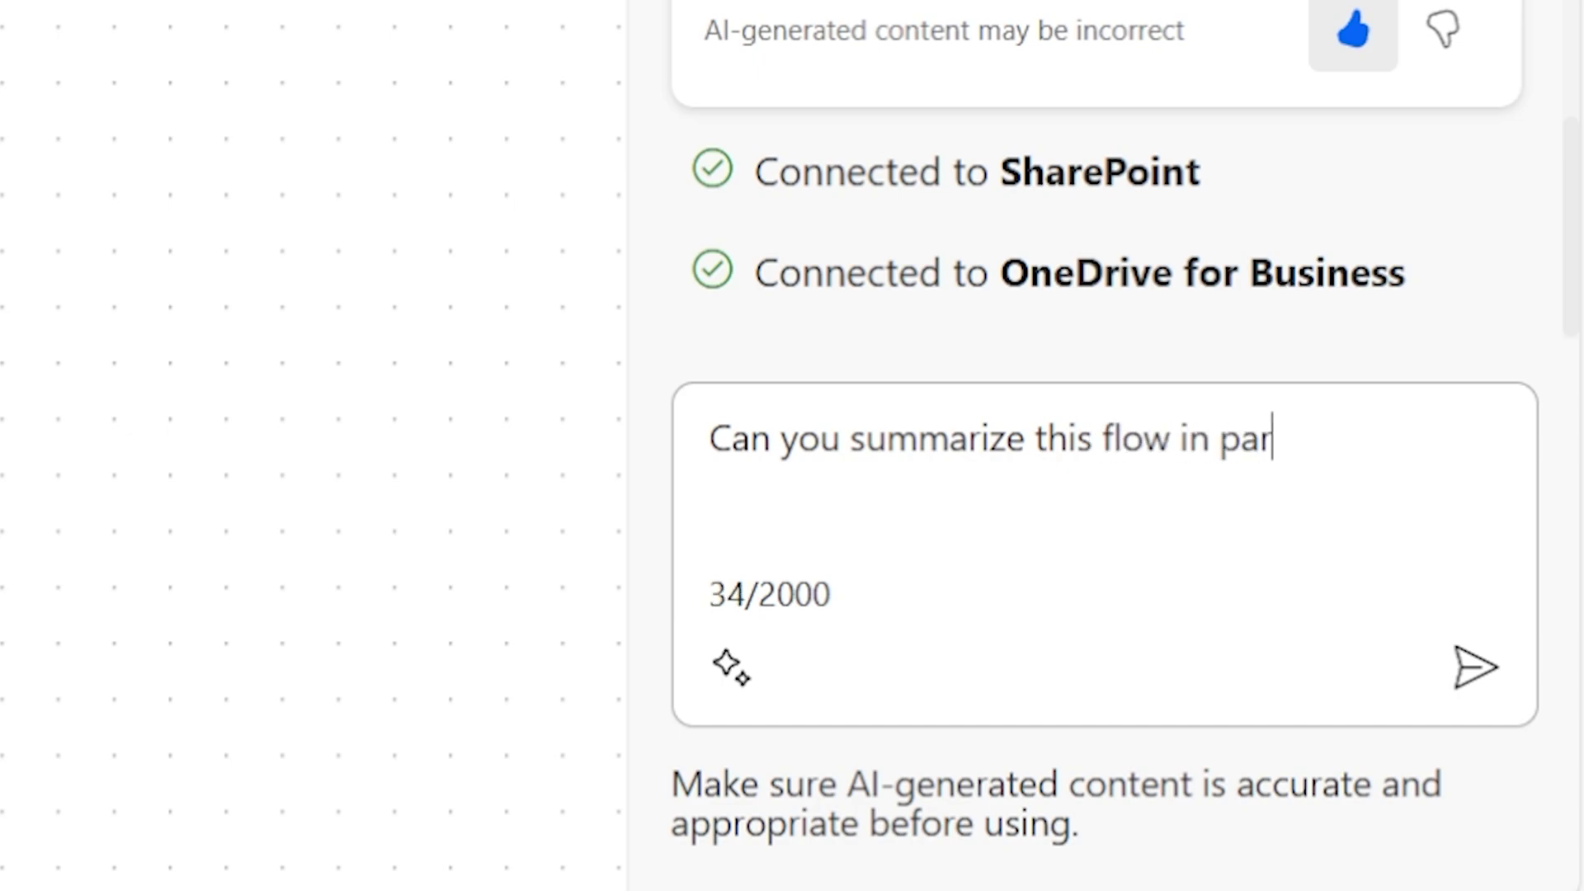
text(agraph form )
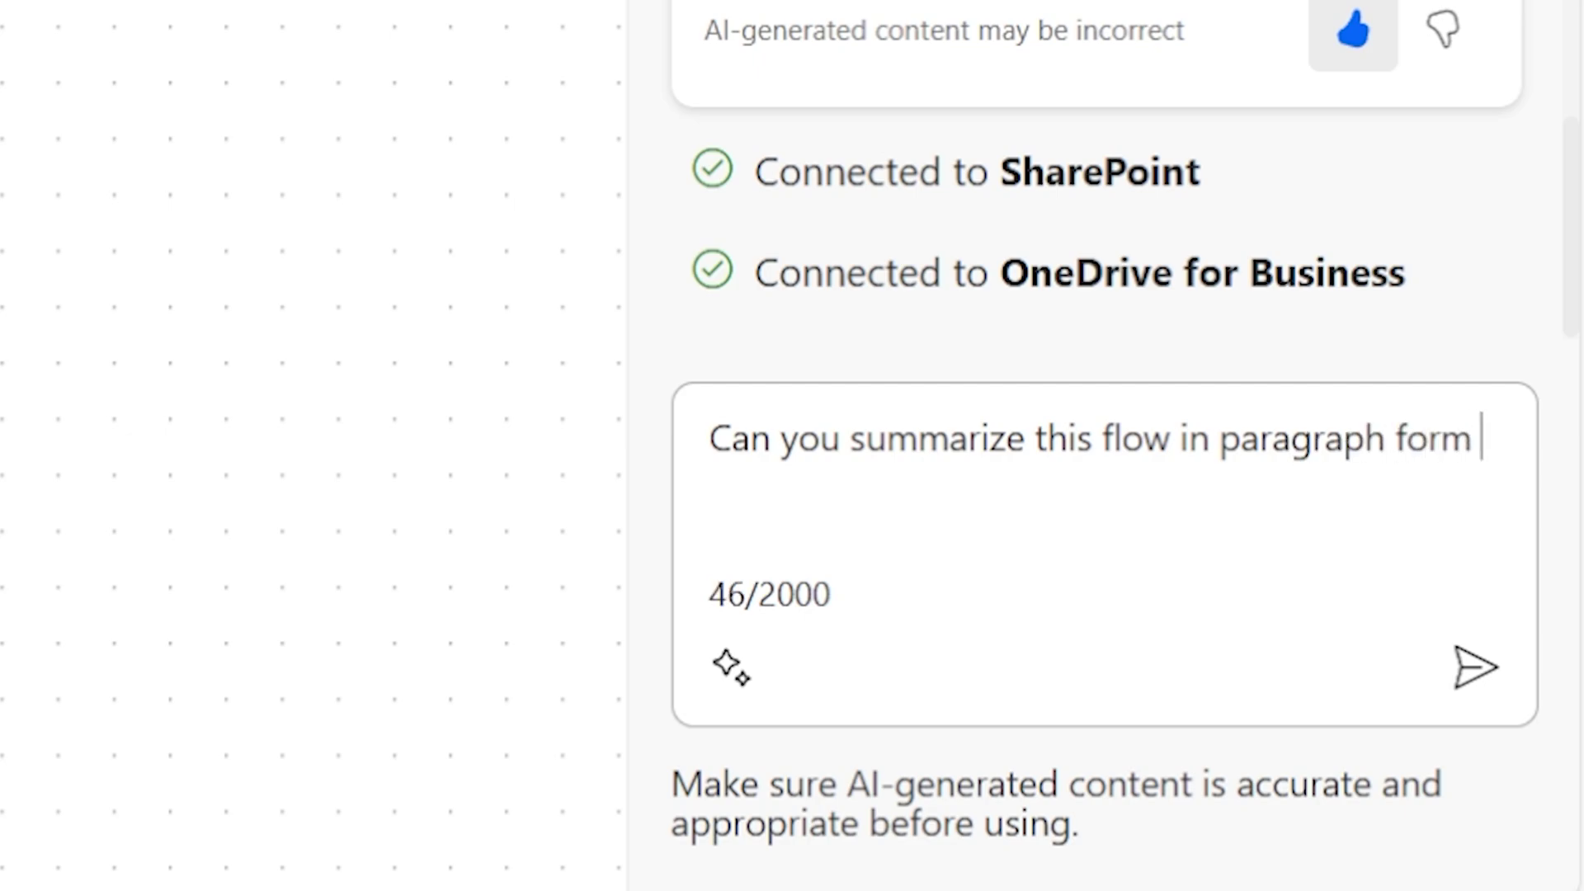
text(without using colum)
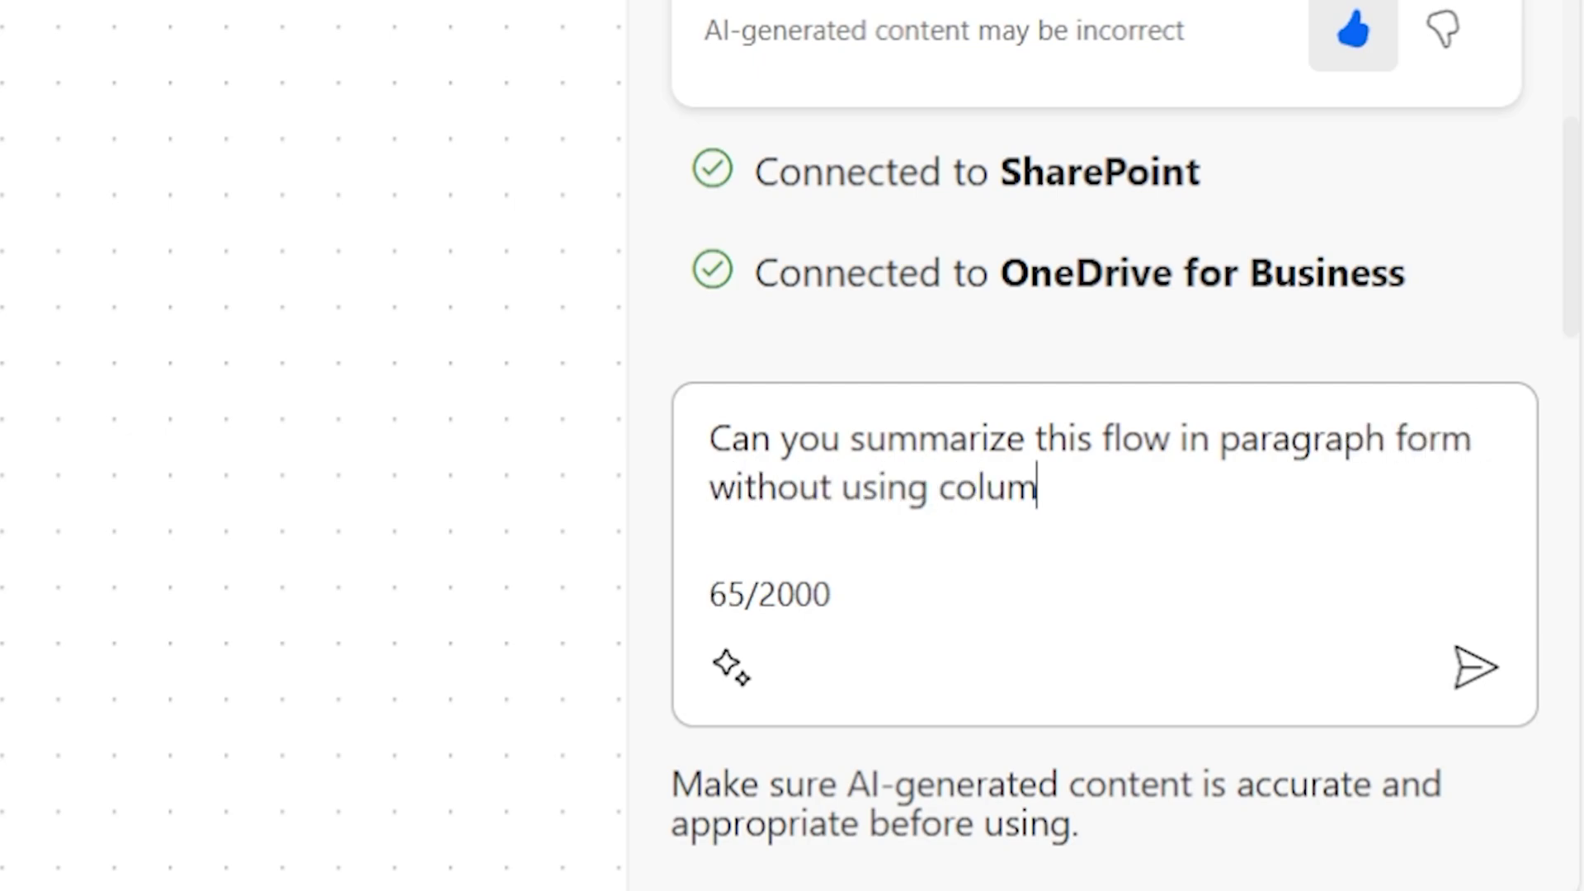
text(n names at )
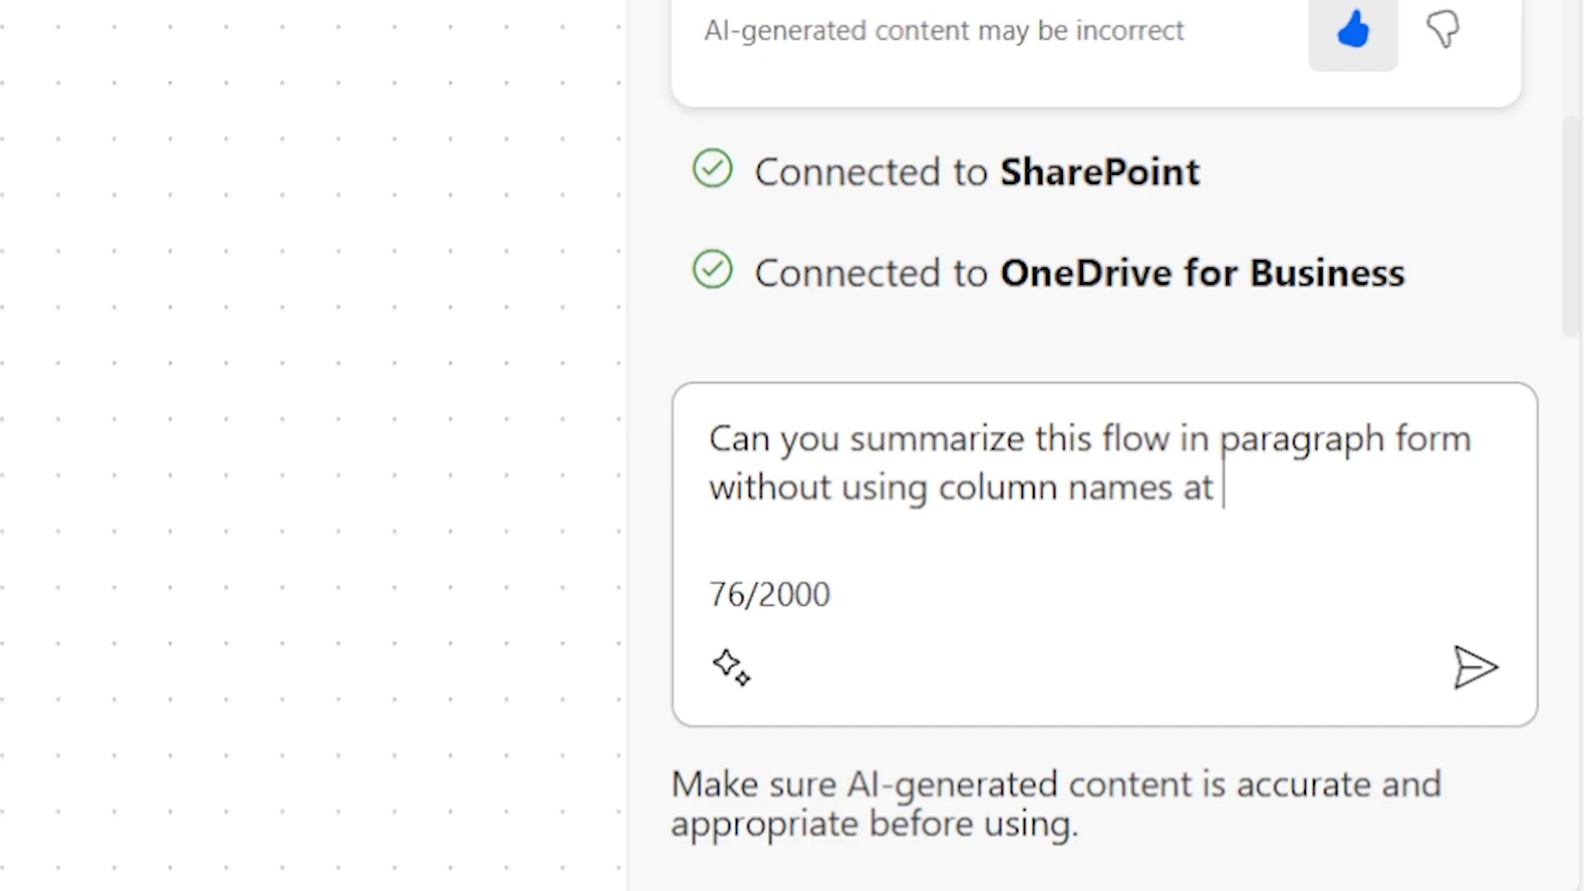
text(a very high lev)
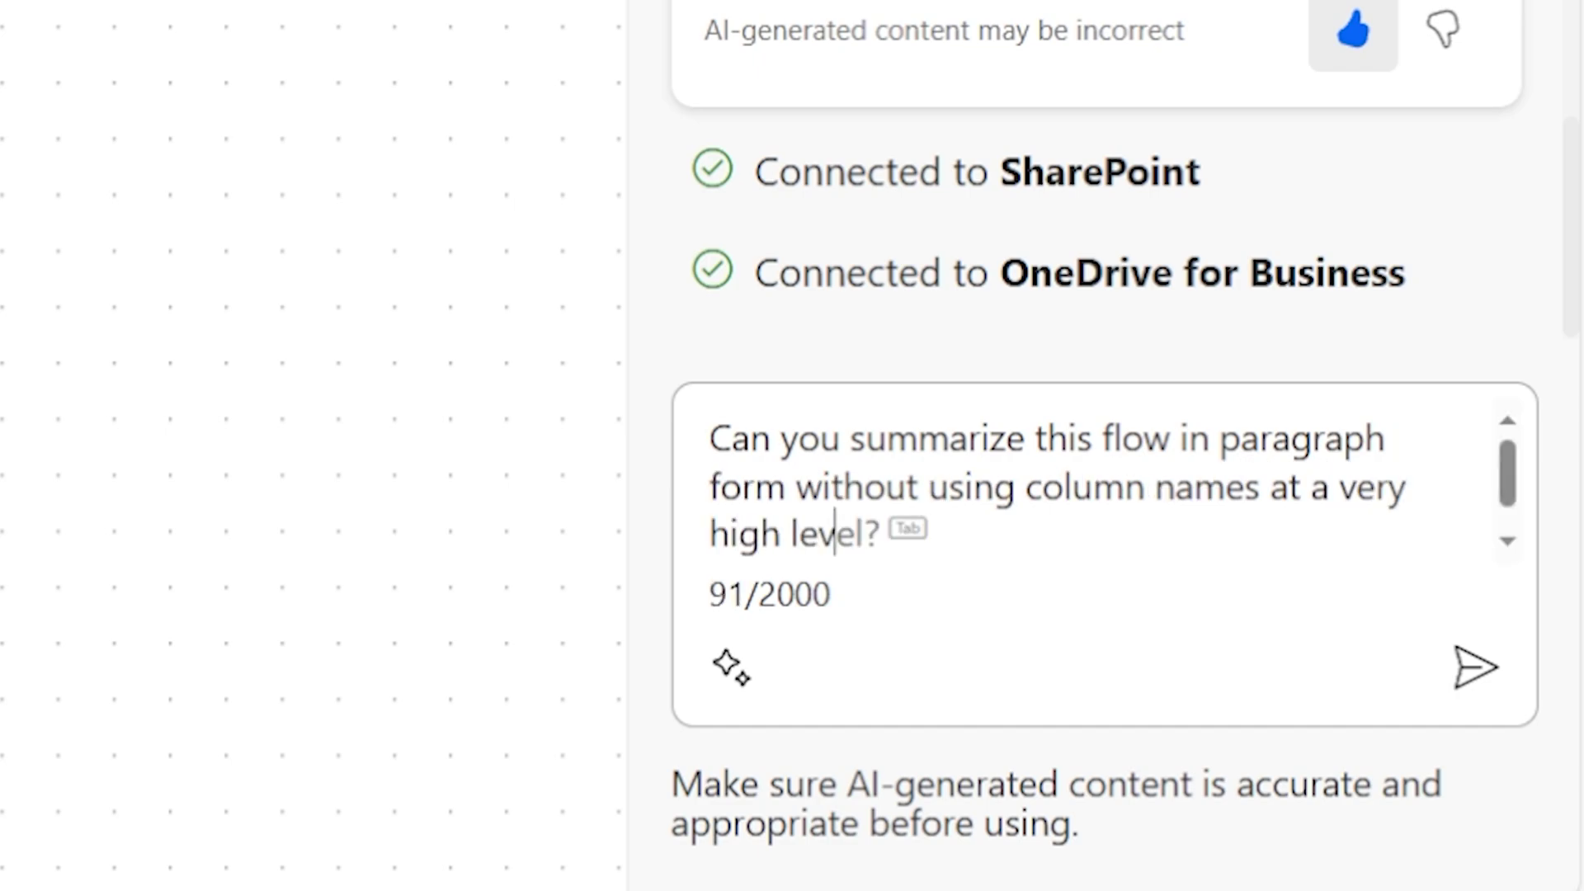
text(el to und)
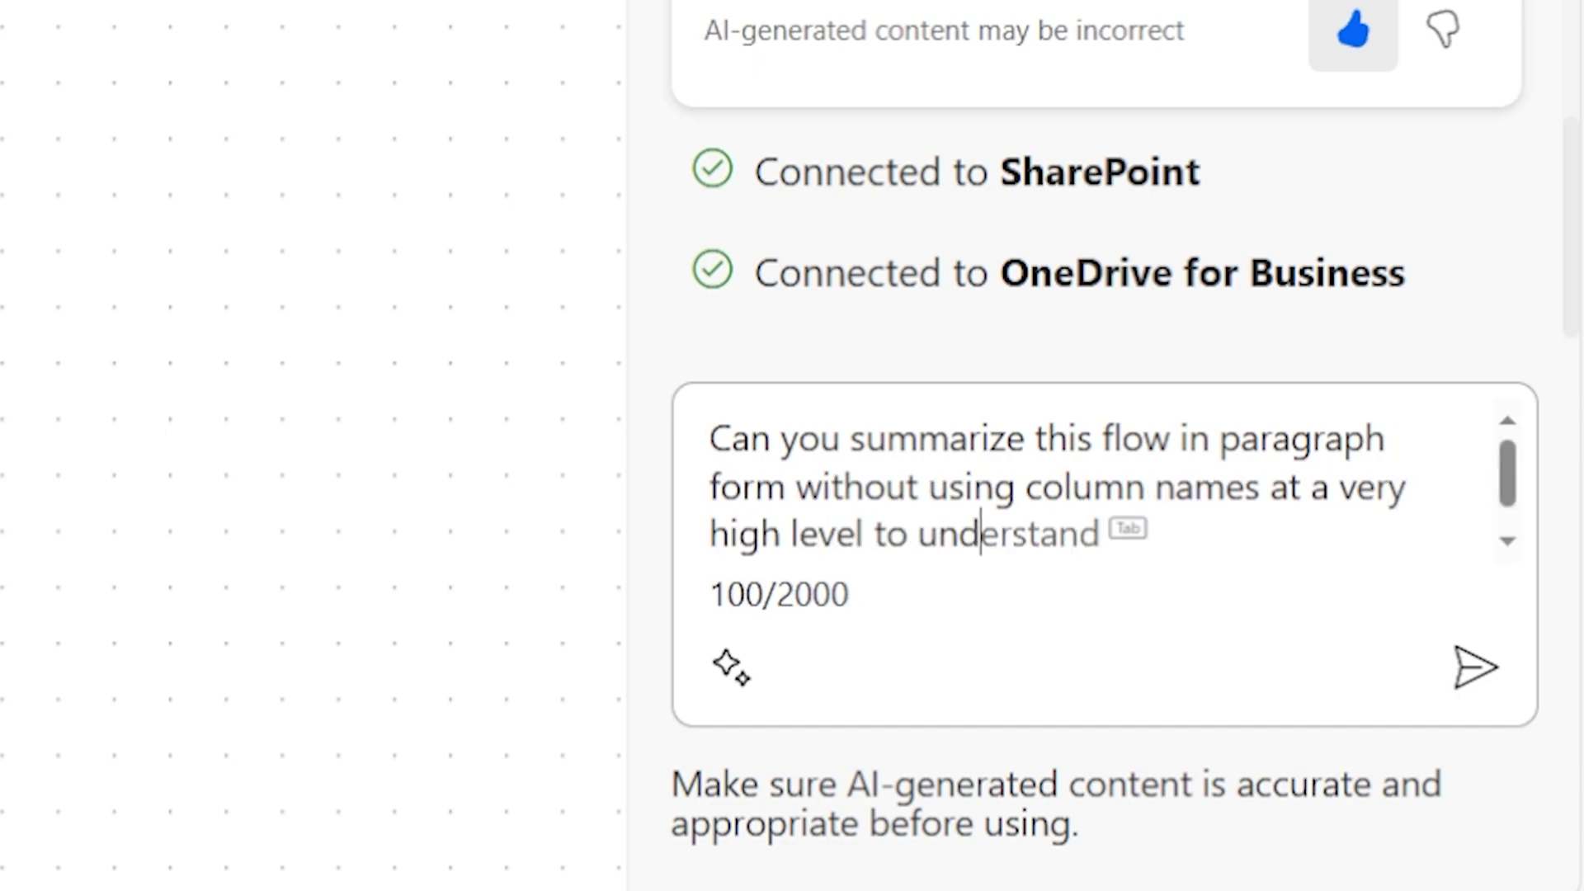
text(erstand the entire process. )
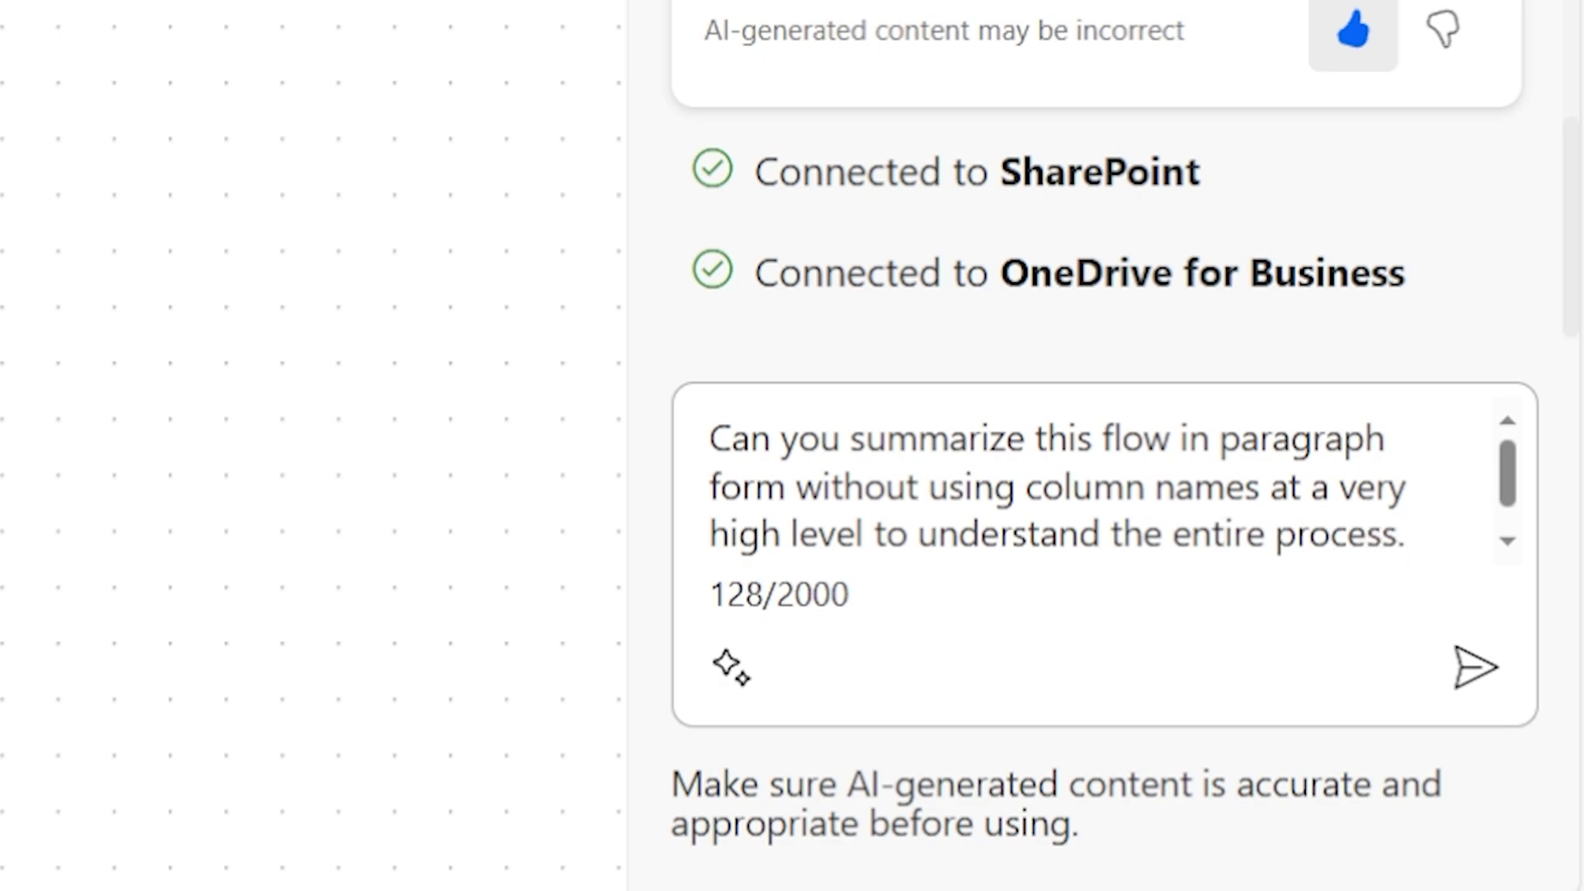
Add "What it really does is it creates a PDF from HTML with a table inside a table." to the prompt and send it
text(Wha)
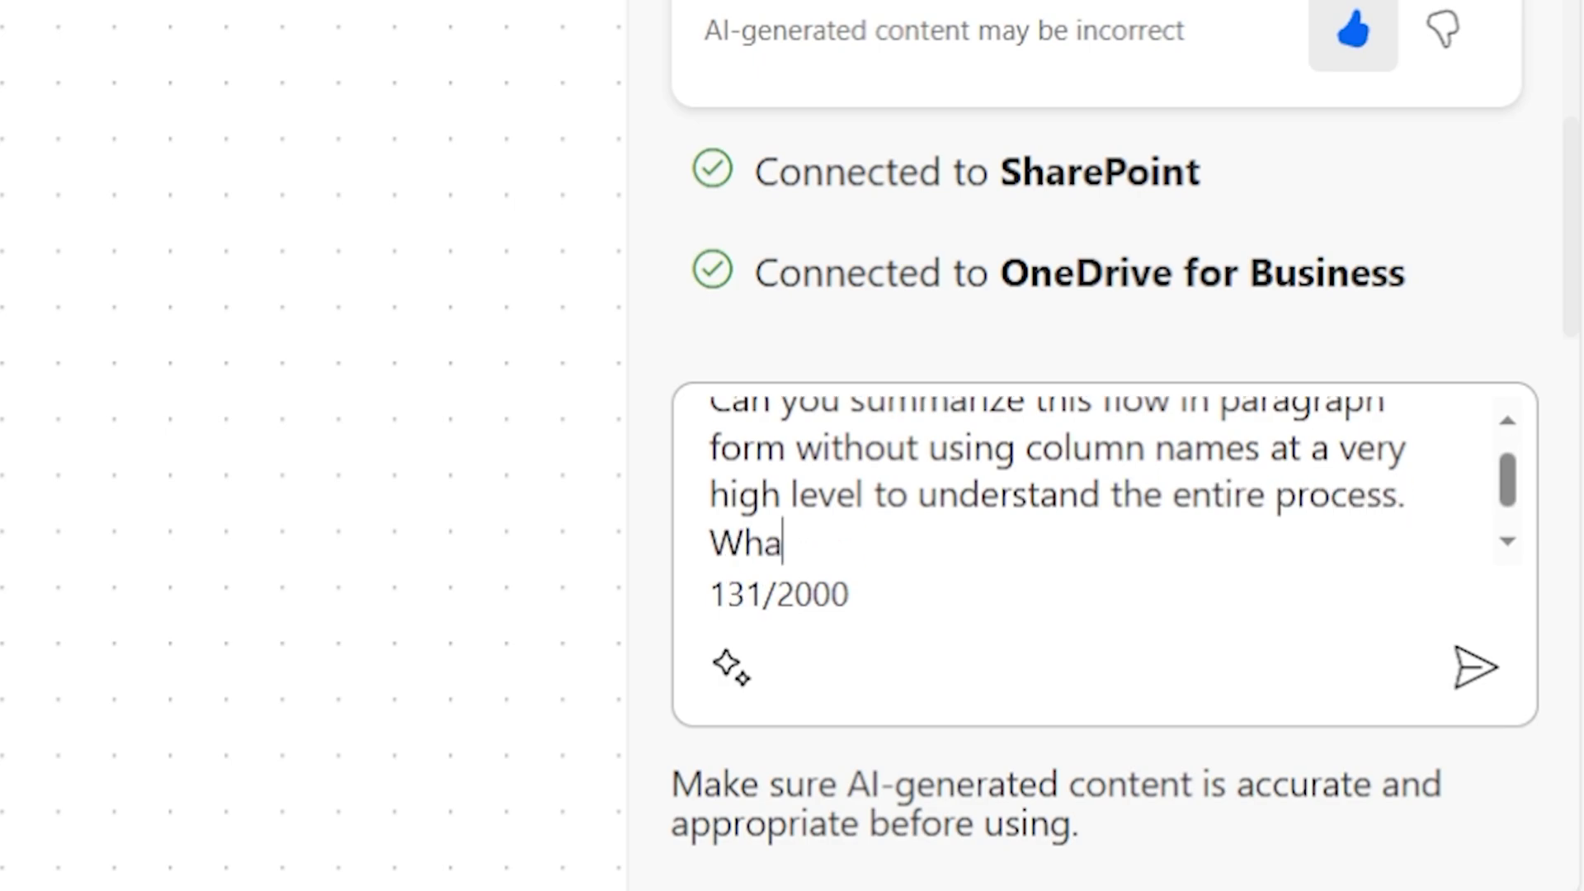
text(t it really does is )
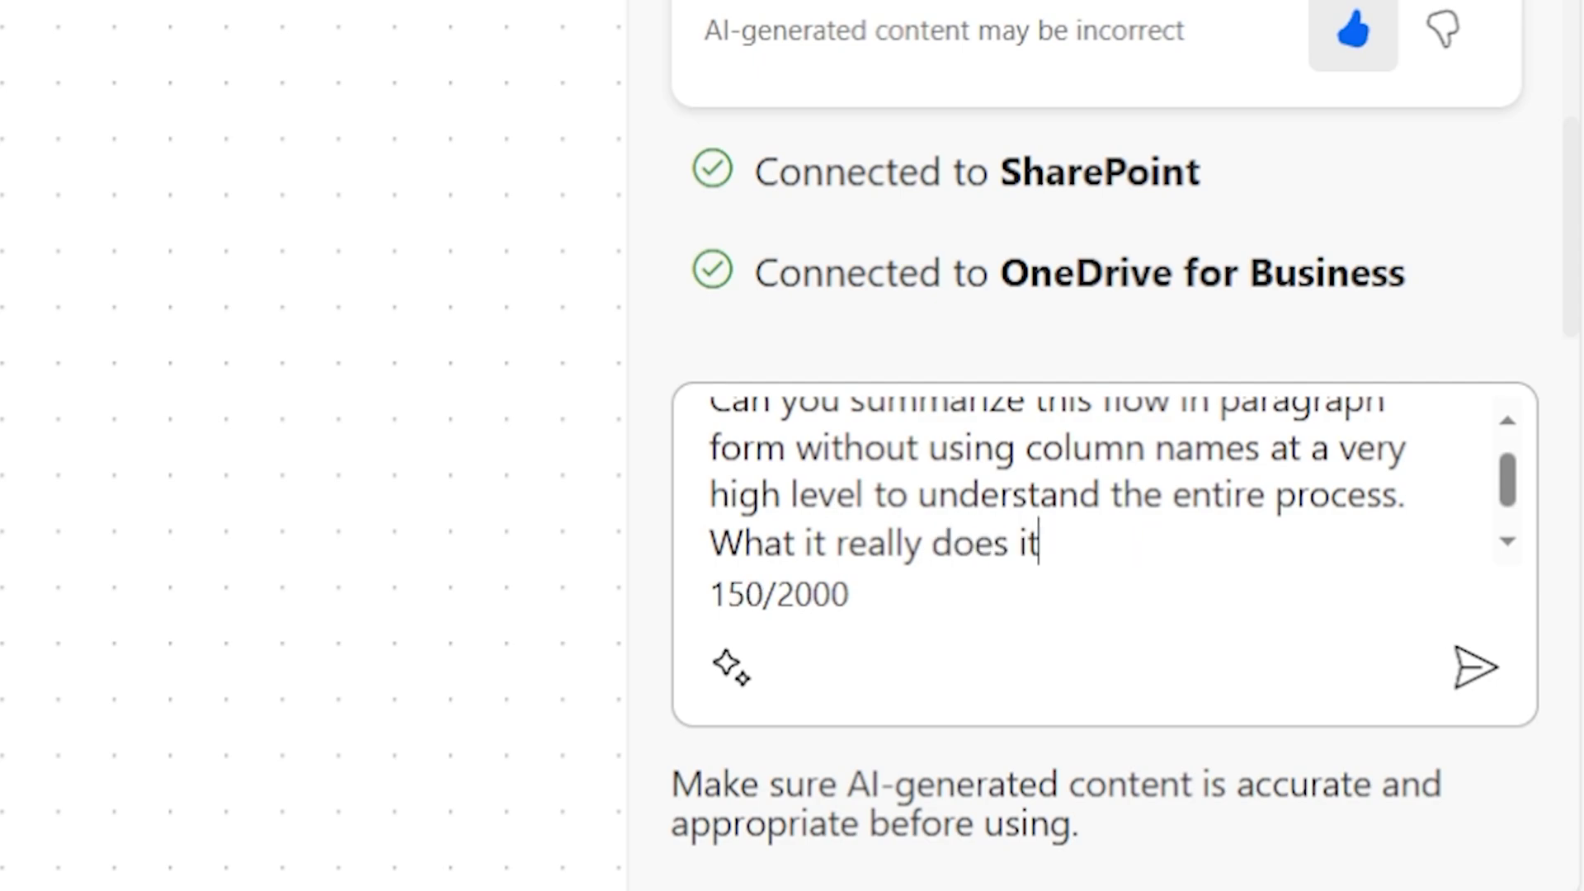
text(it c)
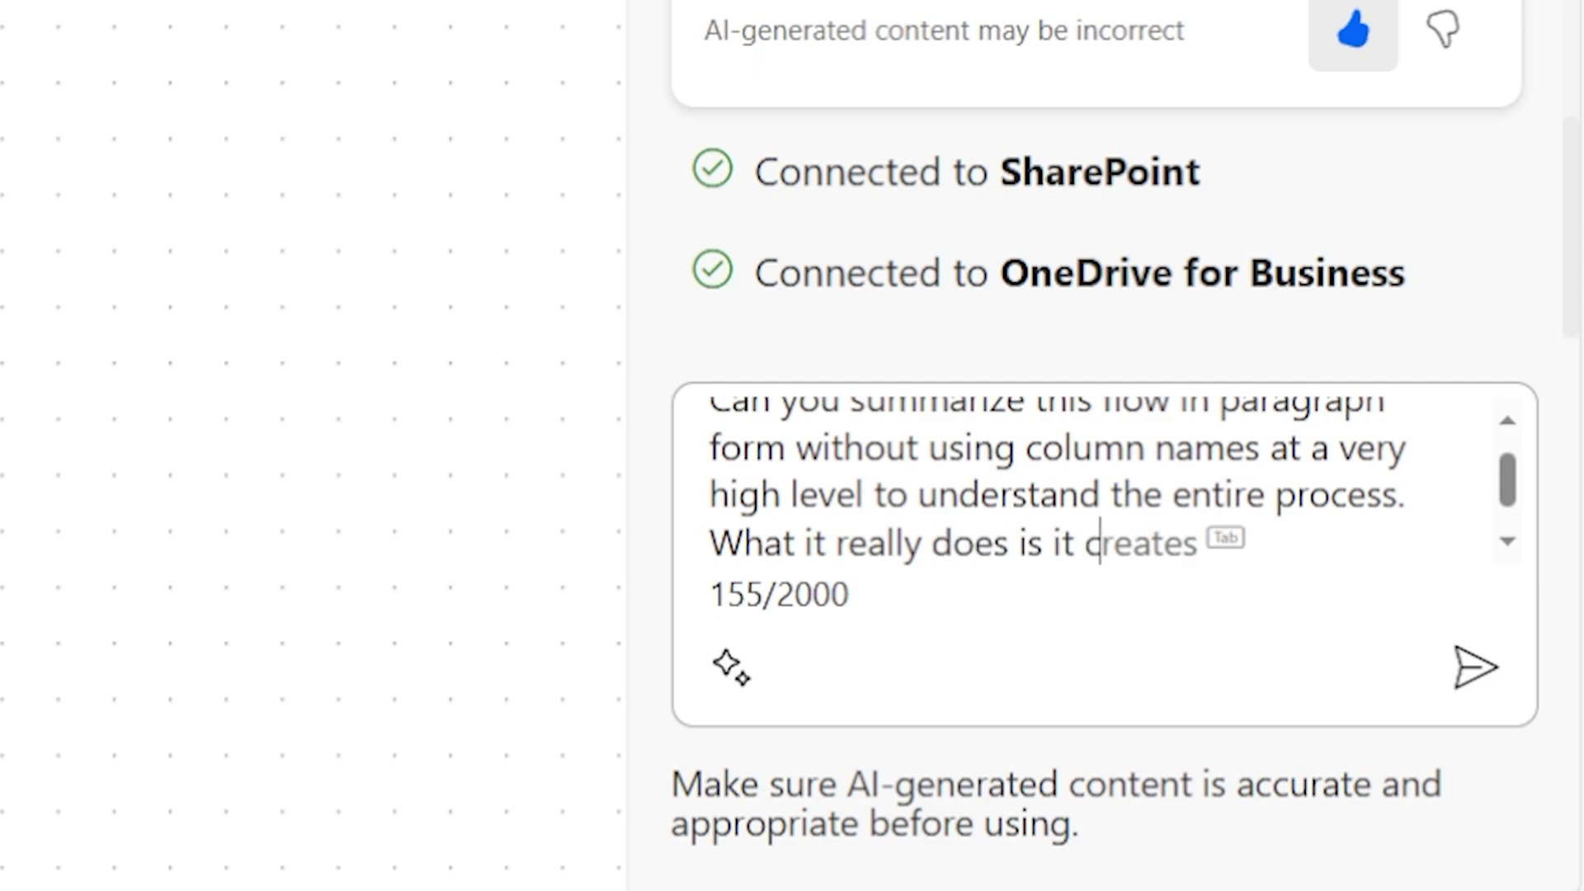
text(reates a )
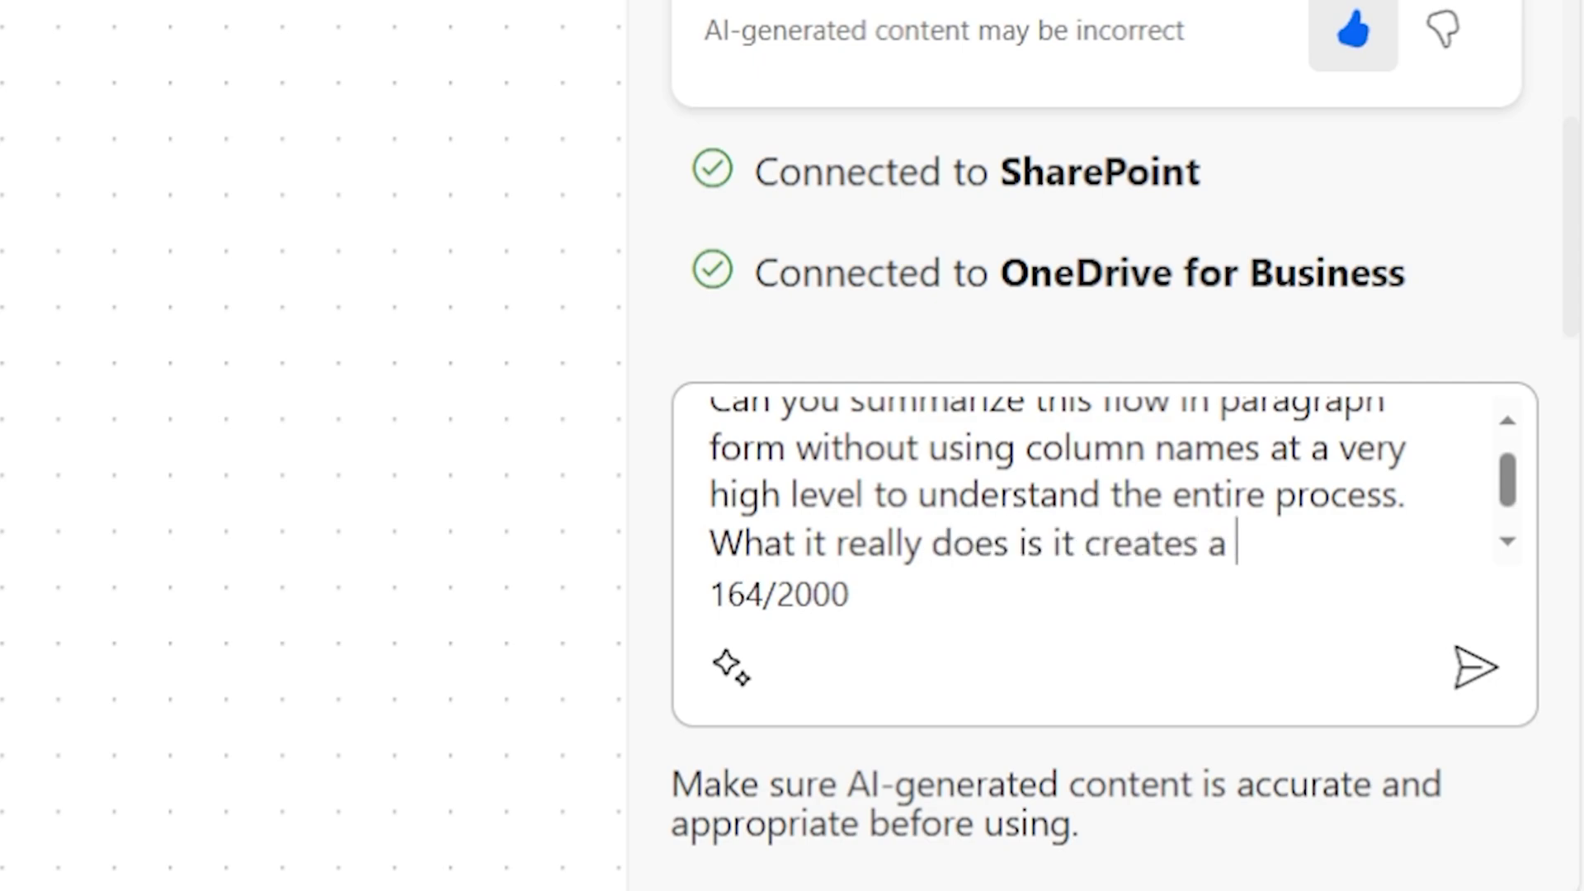
text(PDF fro)
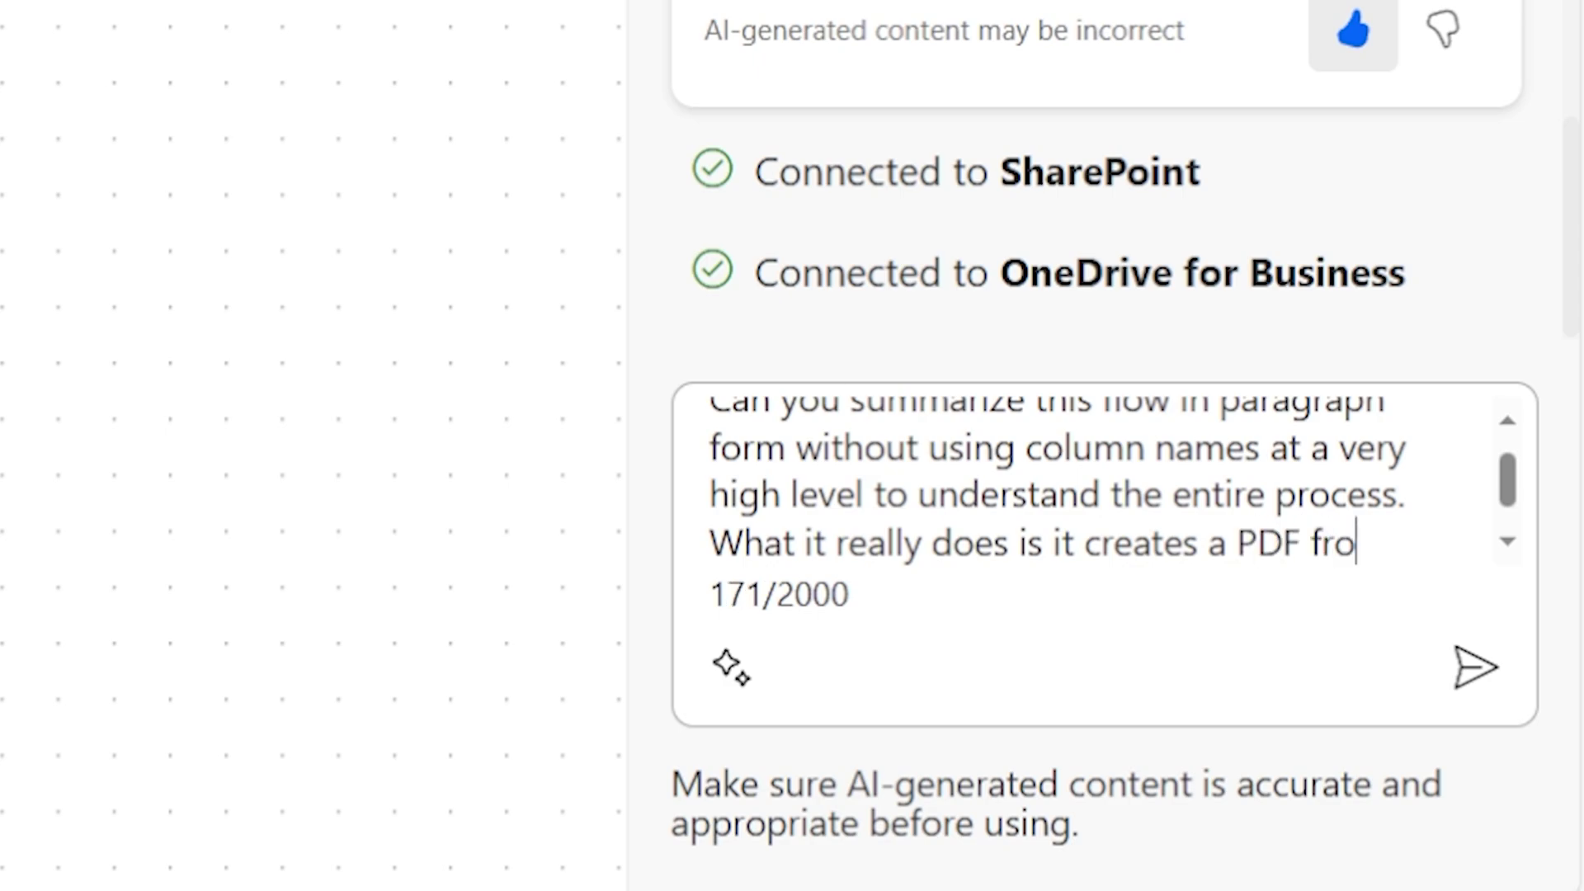
text(m HTML)
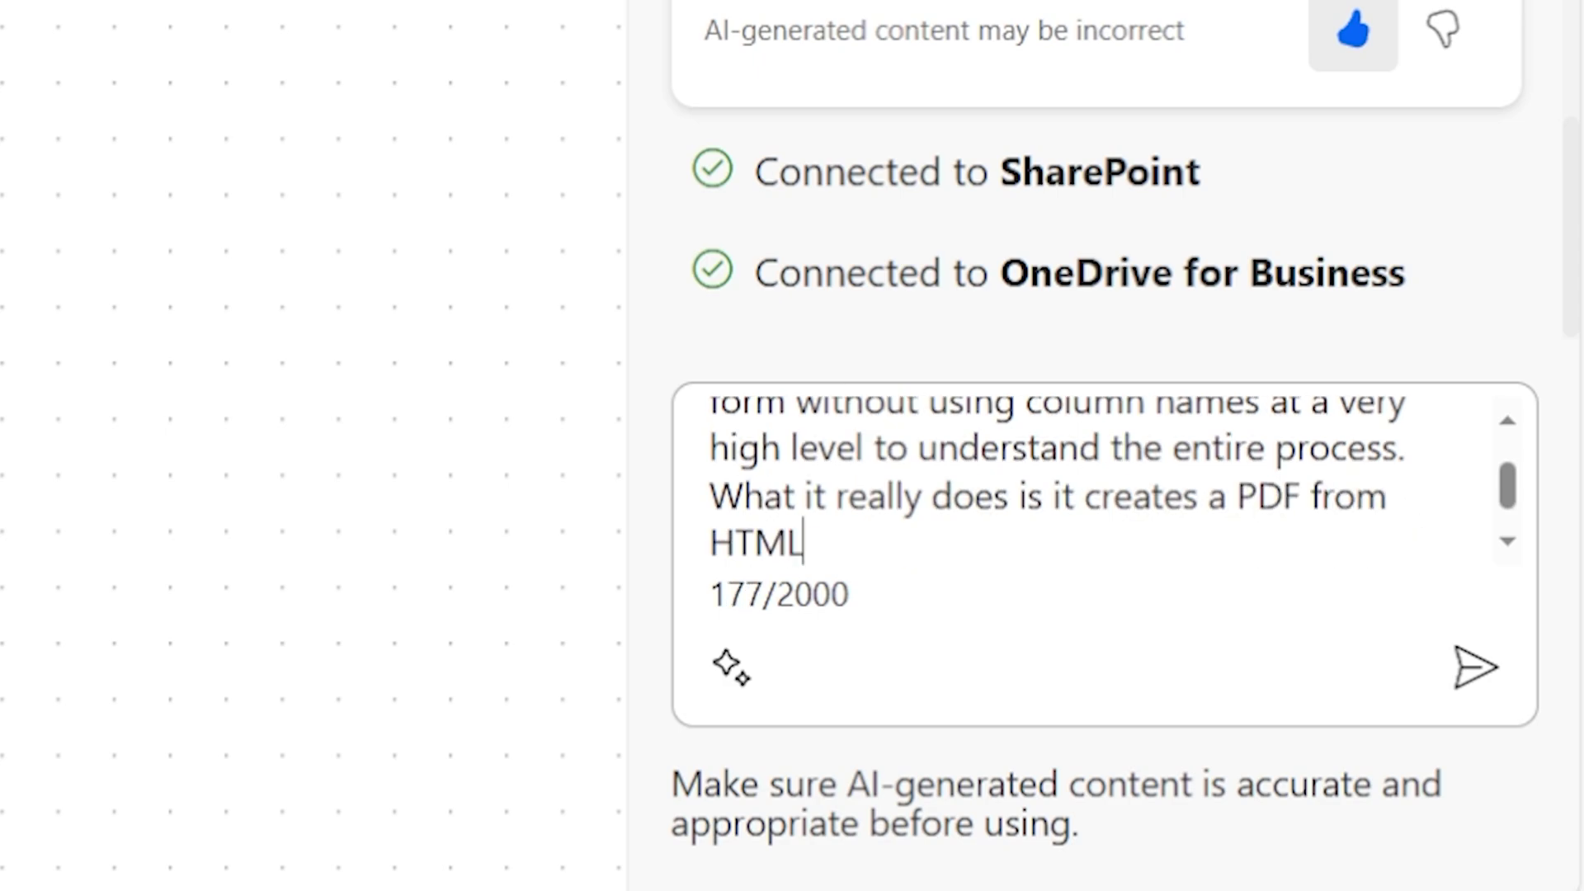
text( with a tabl)
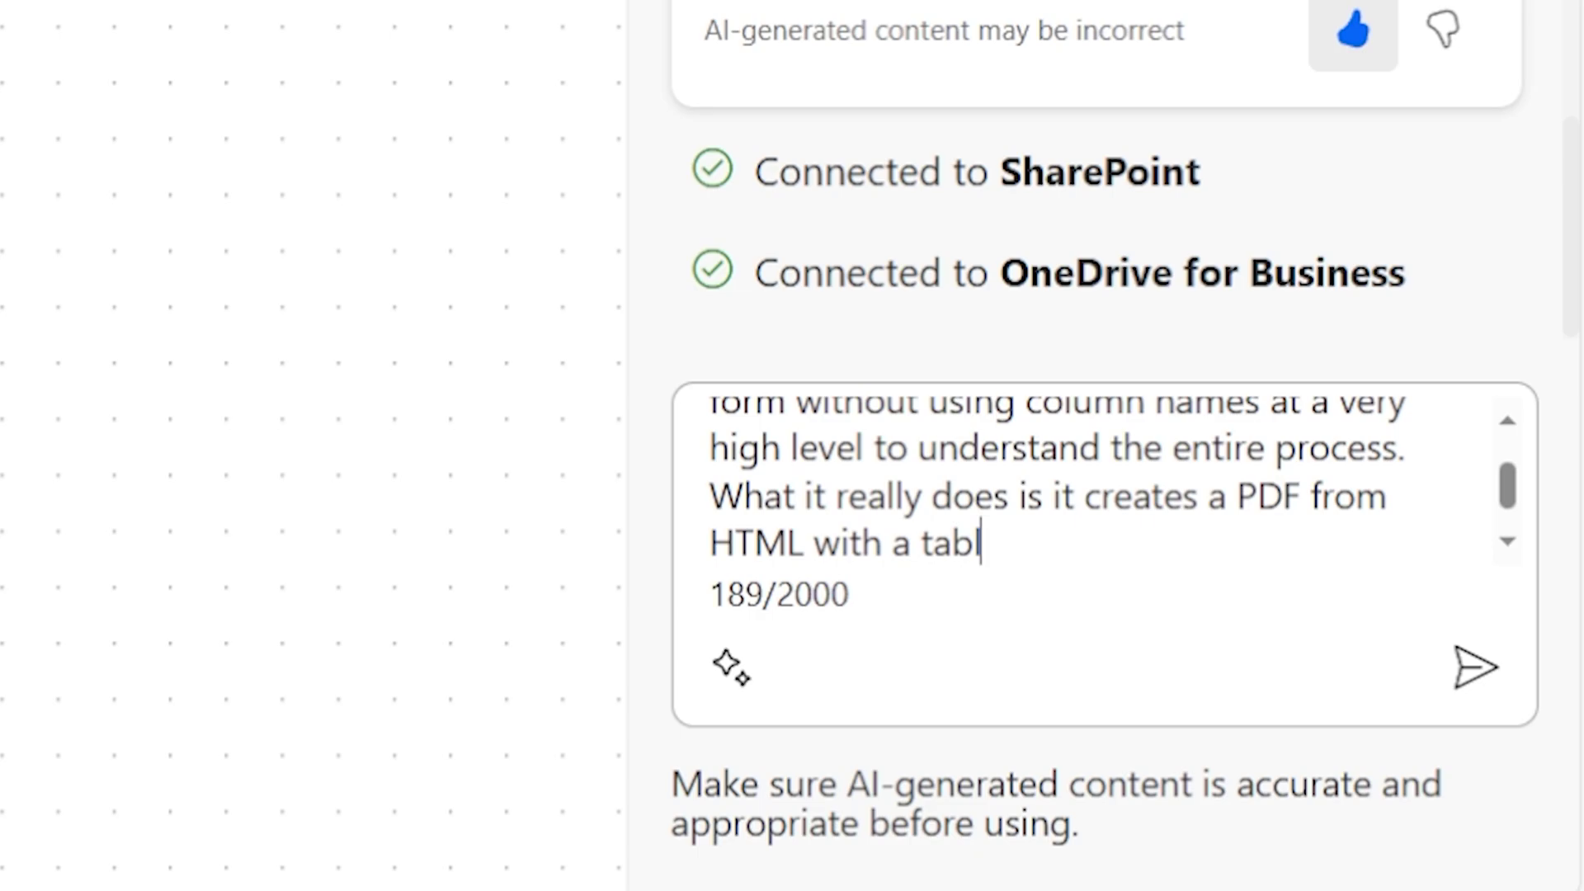
text(e inside a tabl)
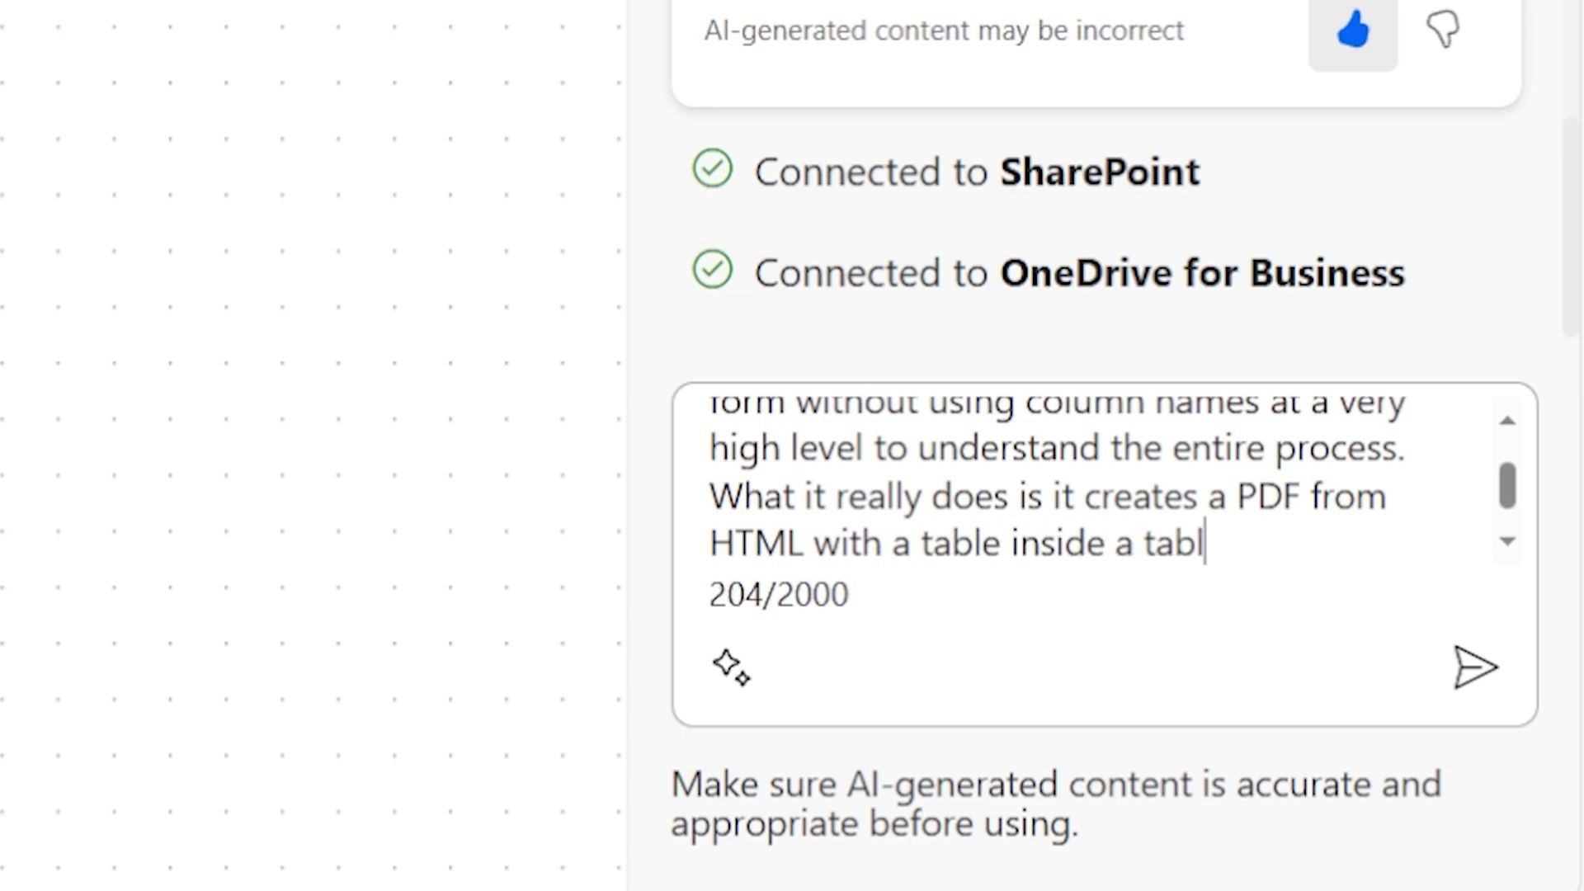
text(e.)
key(Return)
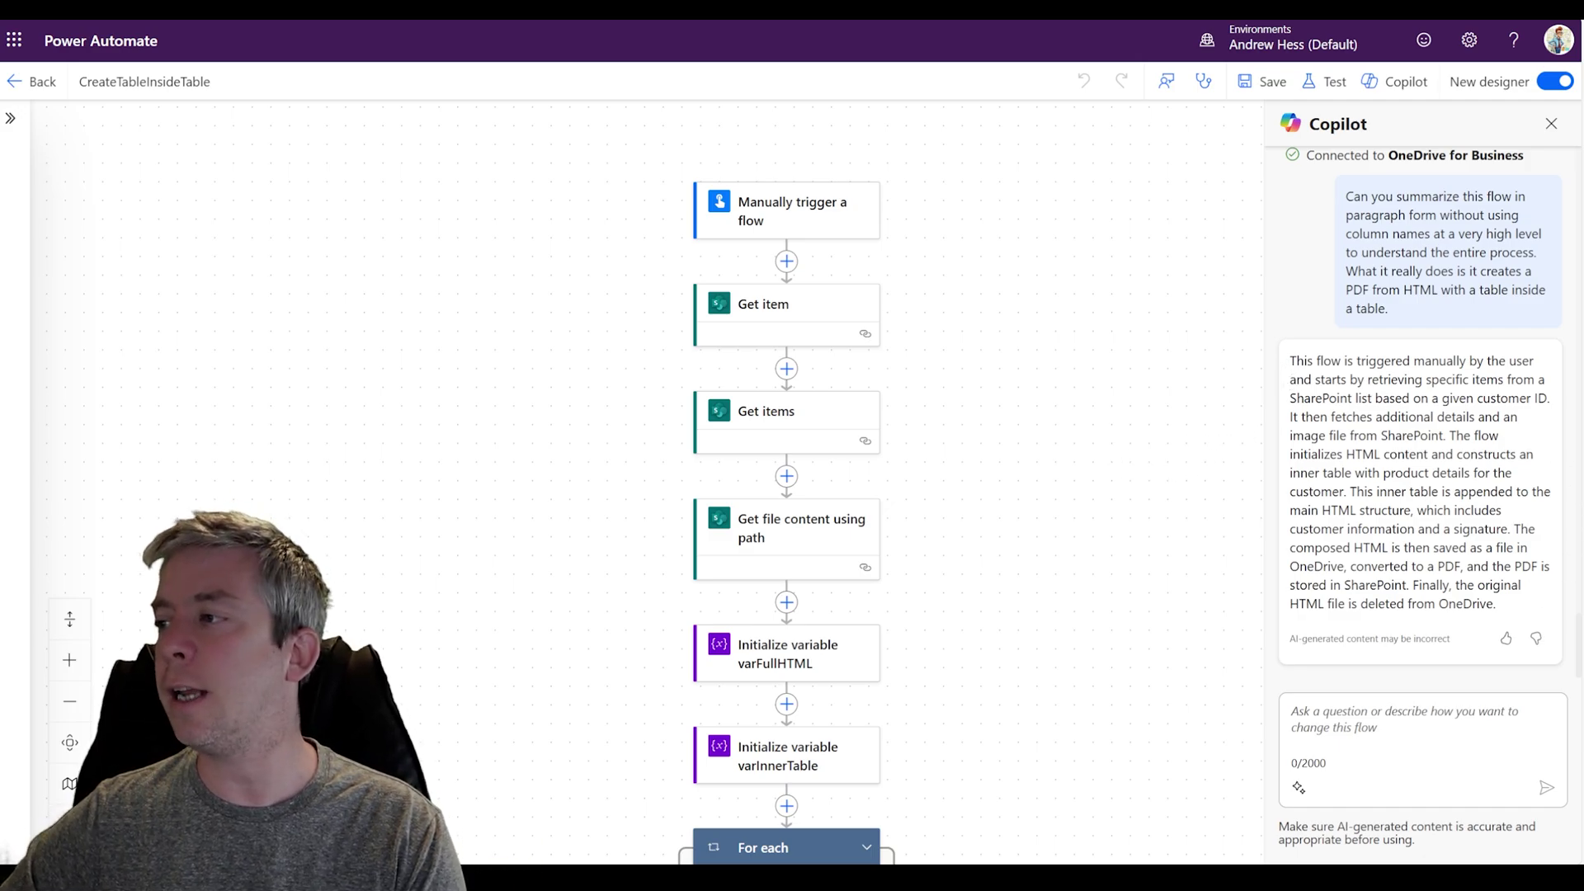
Copy Copilot's summary paragraph into the Description of the CreateTableInsideTable flow's details, save it, and refresh the details page to check it
drag(1290, 361, 1514, 611)
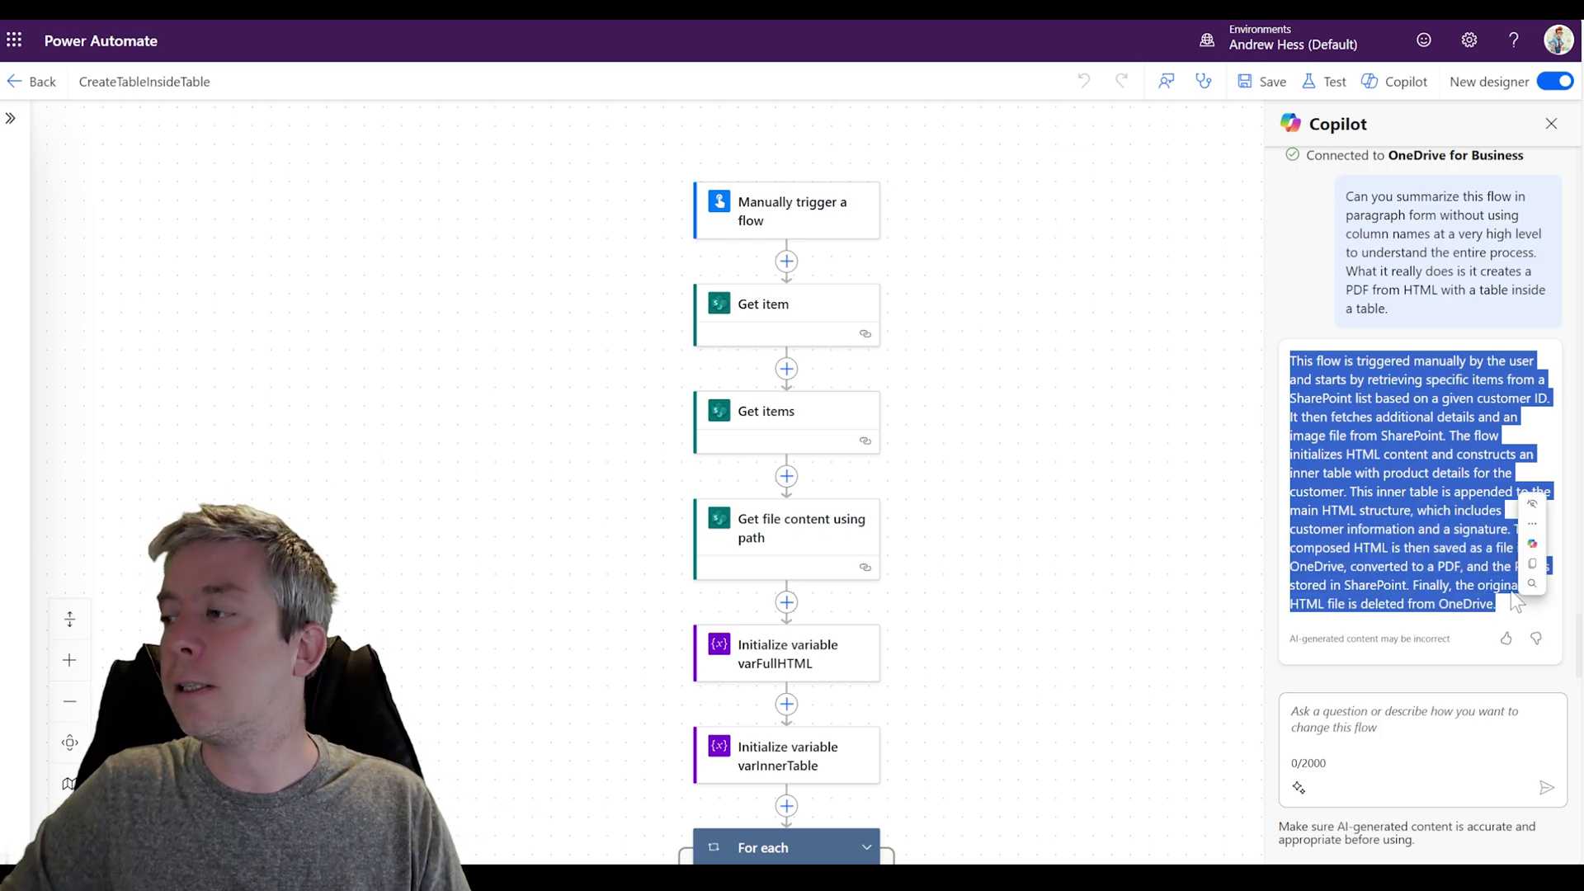
key(ctrl+c)
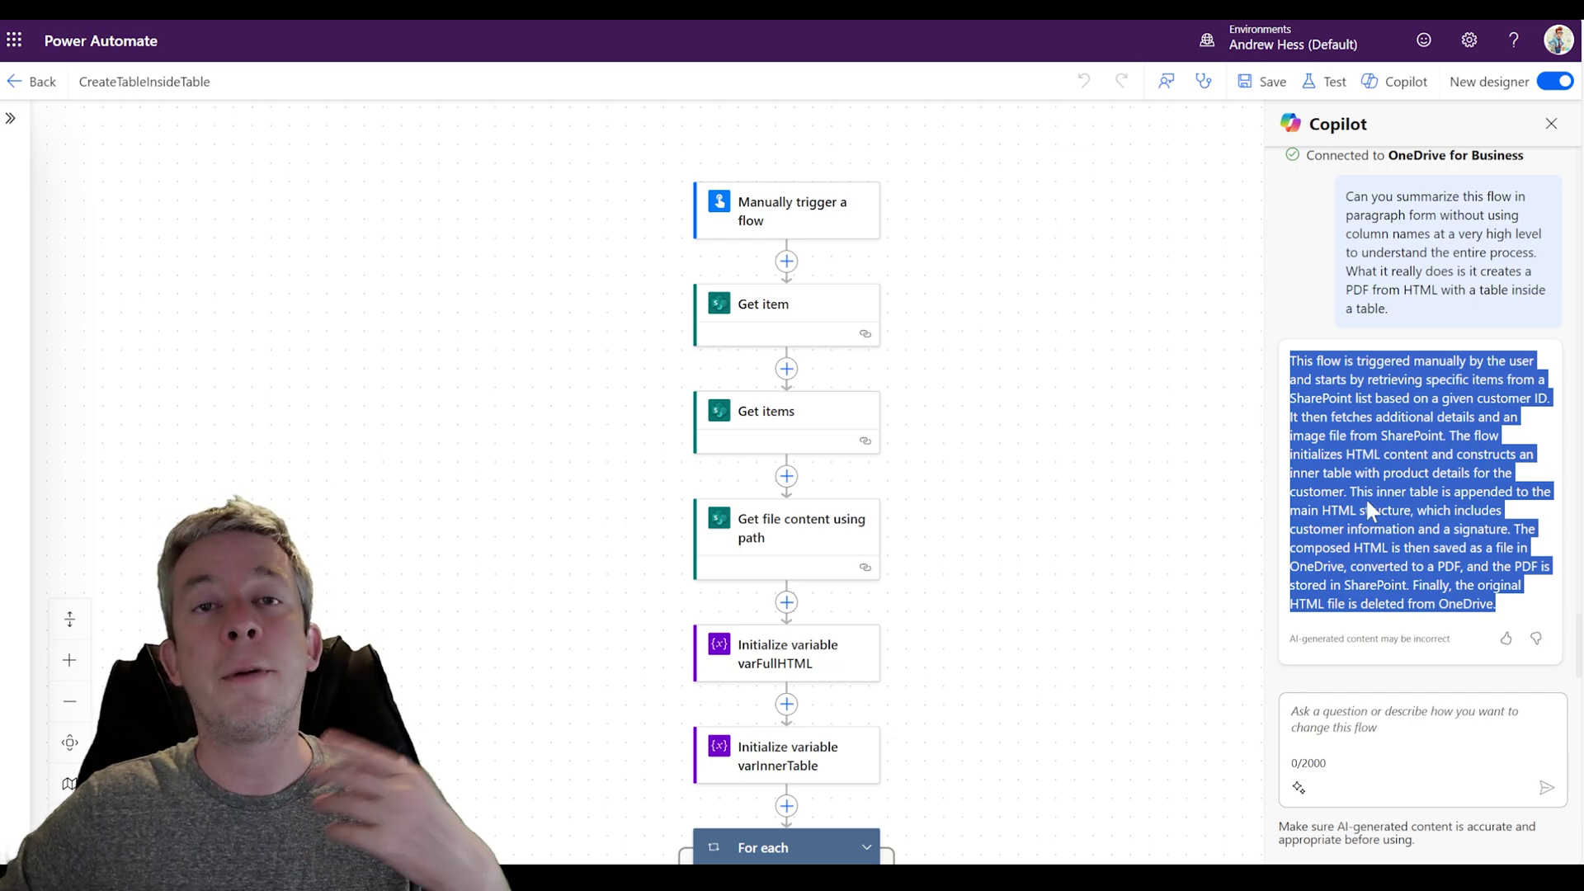
click(23, 82)
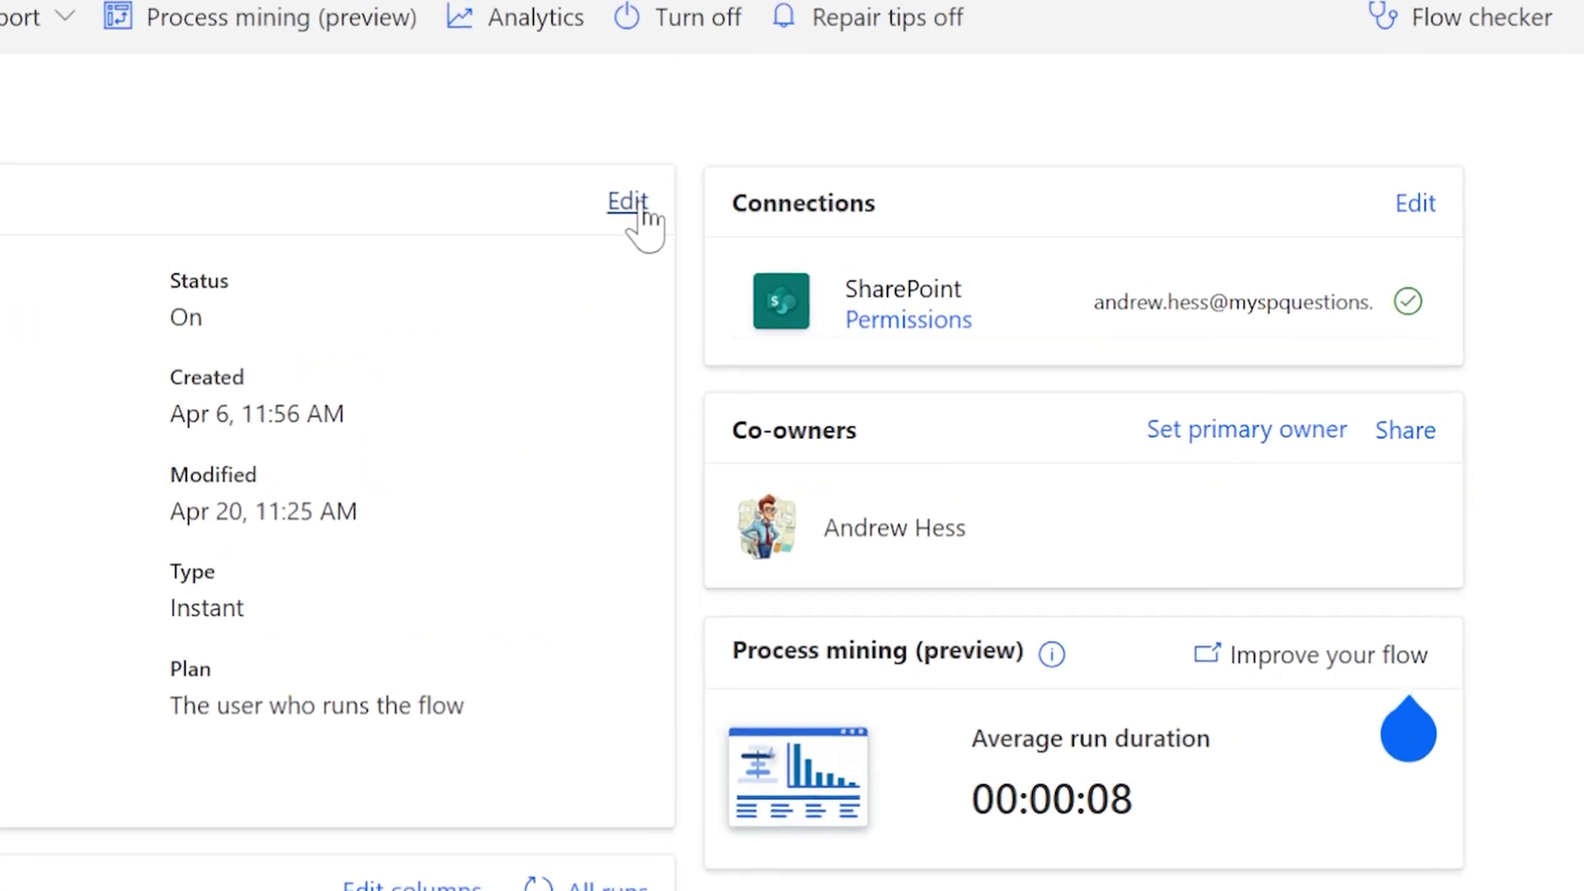
click(634, 206)
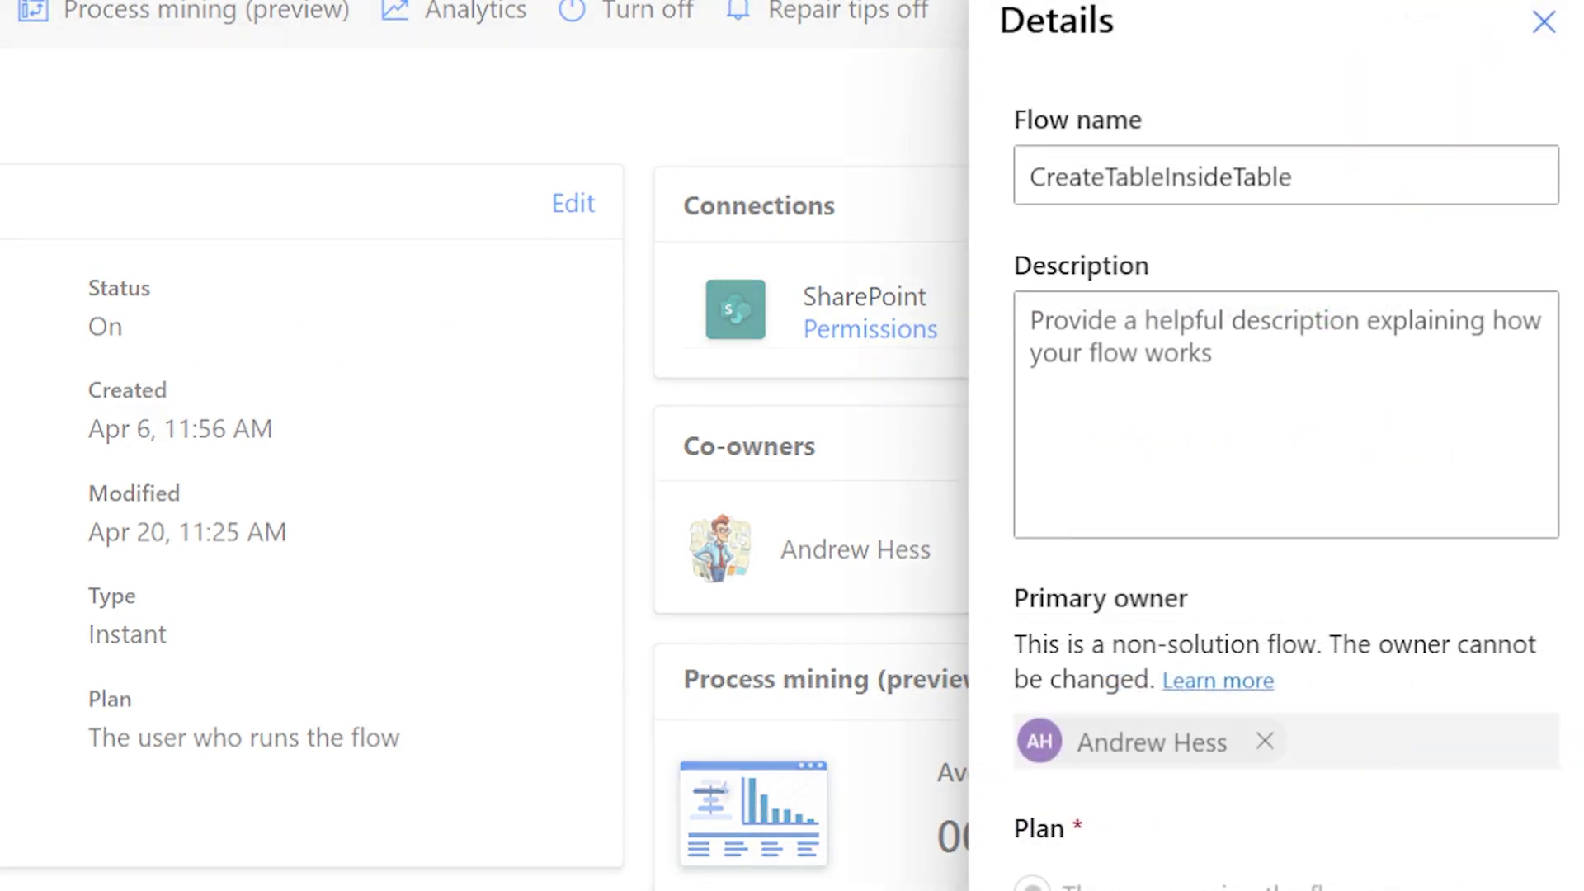
click(1221, 413)
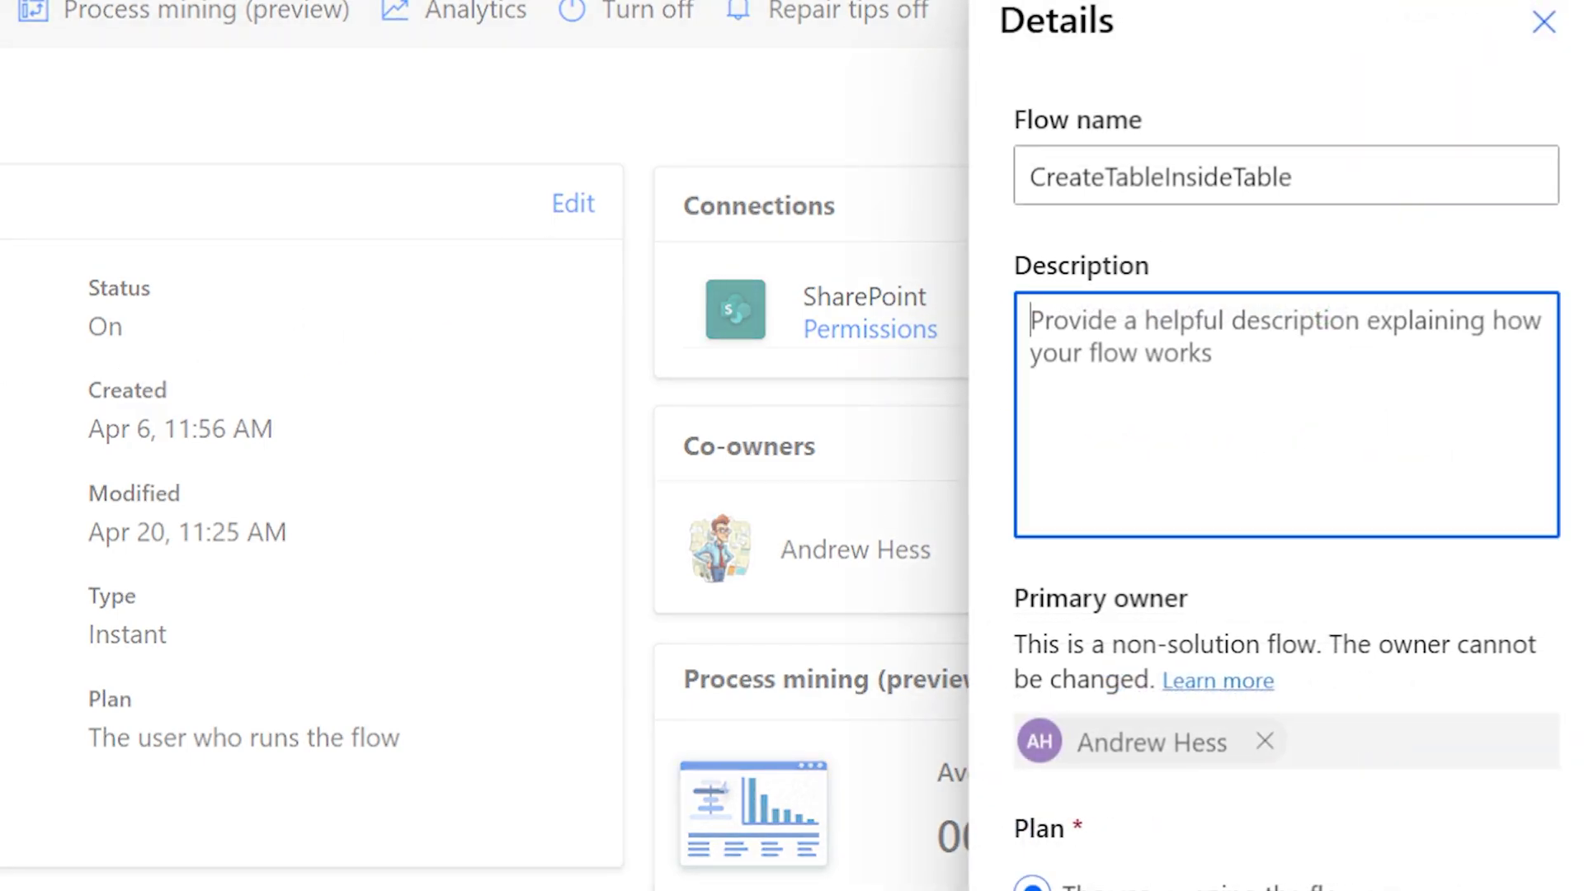
key(ctrl+v)
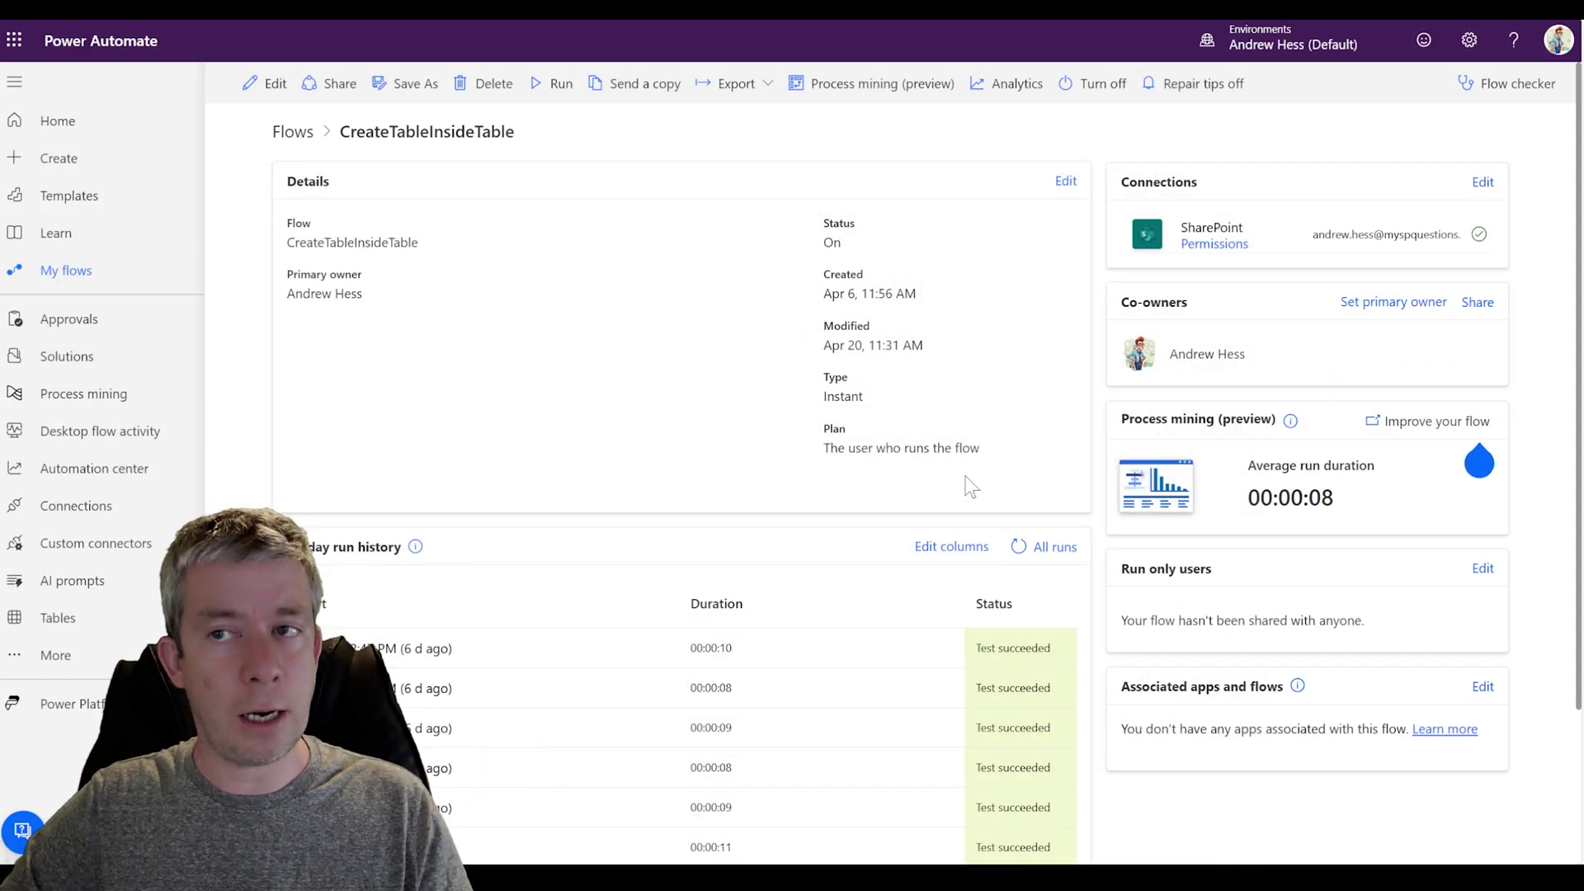
key(F5)
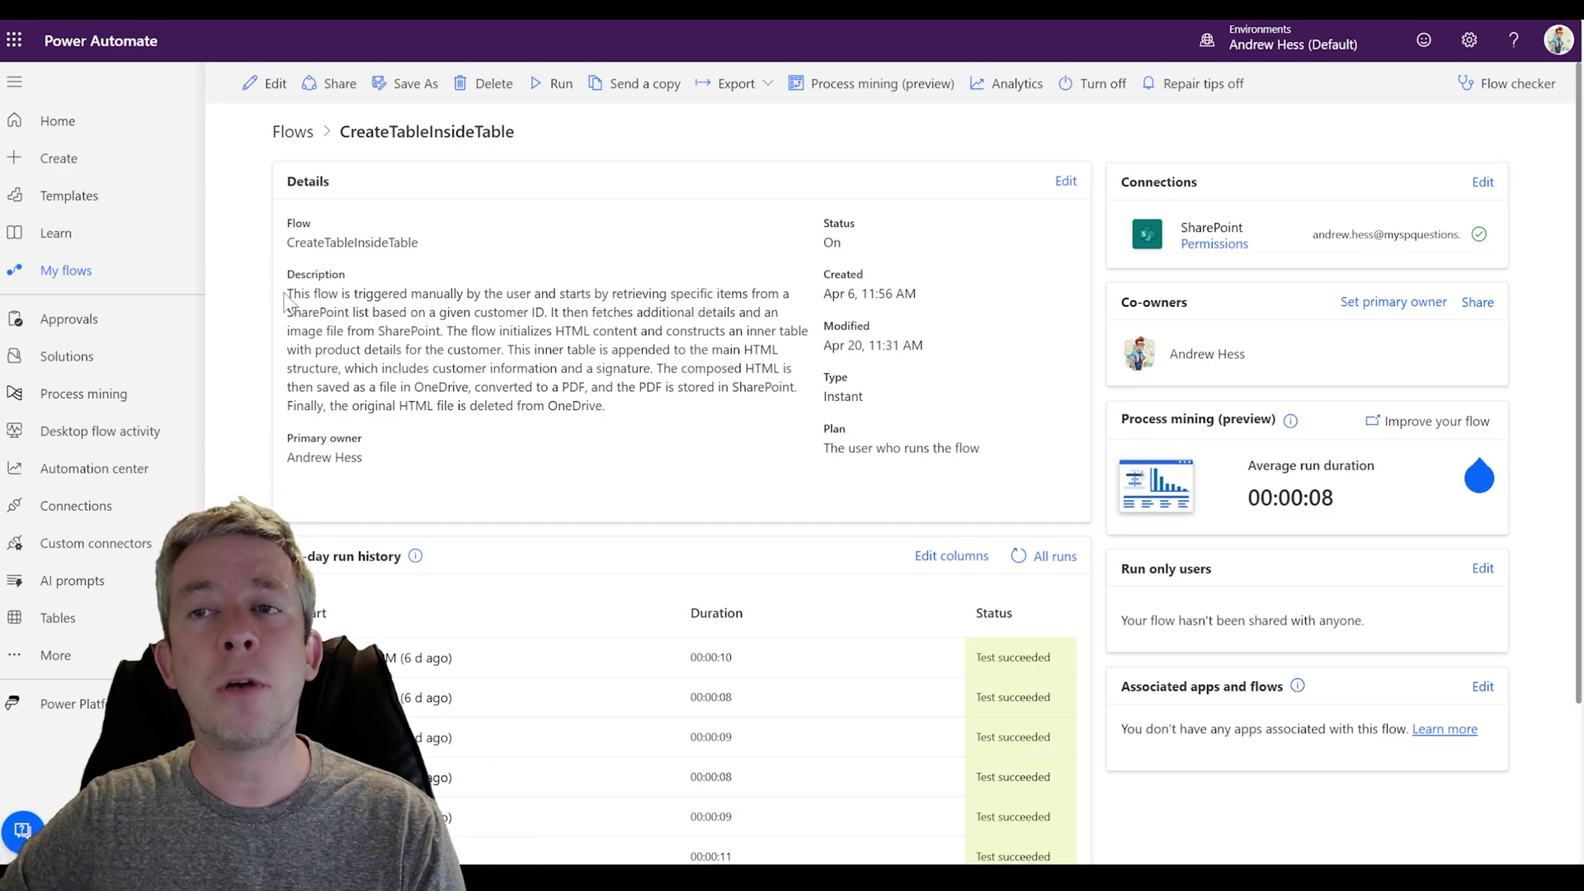
drag(288, 302, 617, 416)
click(646, 415)
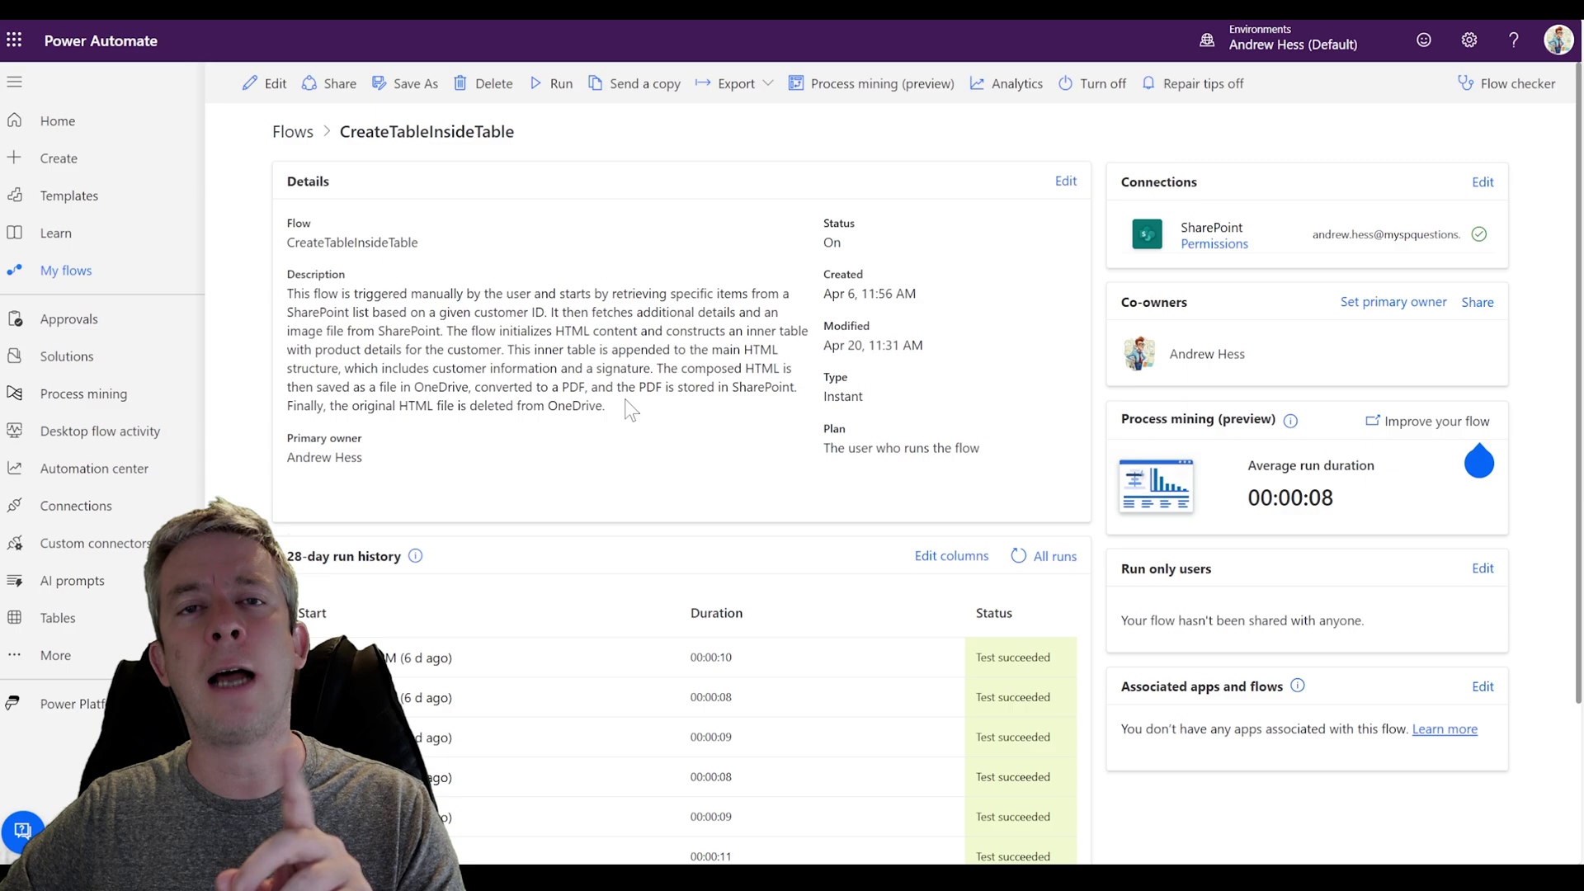
Reopen the flow for editing and add a Scope action directly after the manual trigger
click(264, 85)
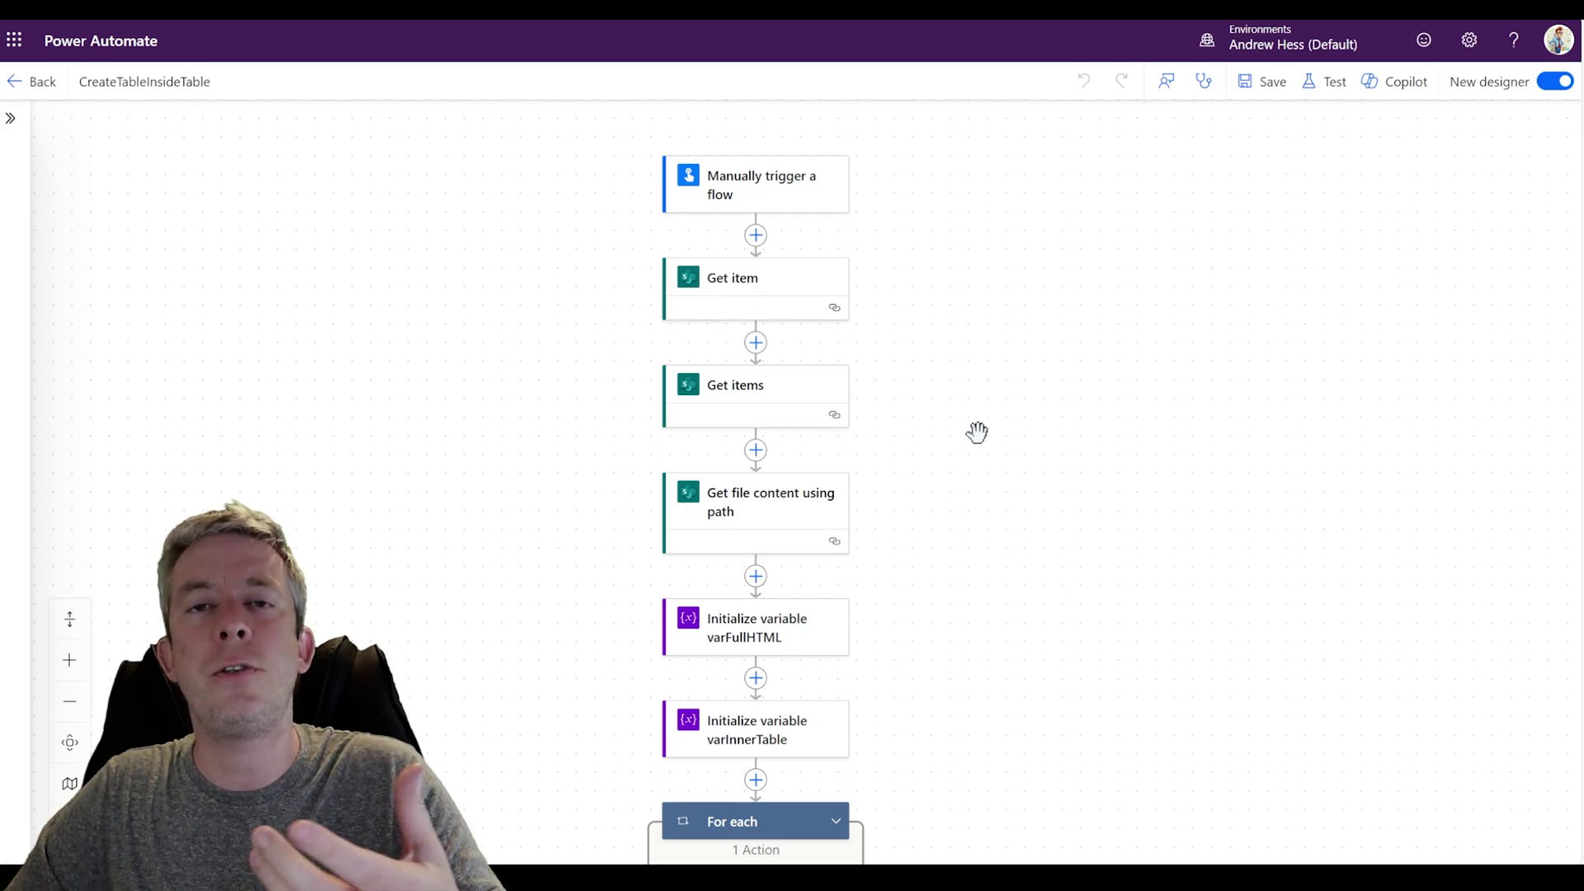
click(754, 234)
text(scope)
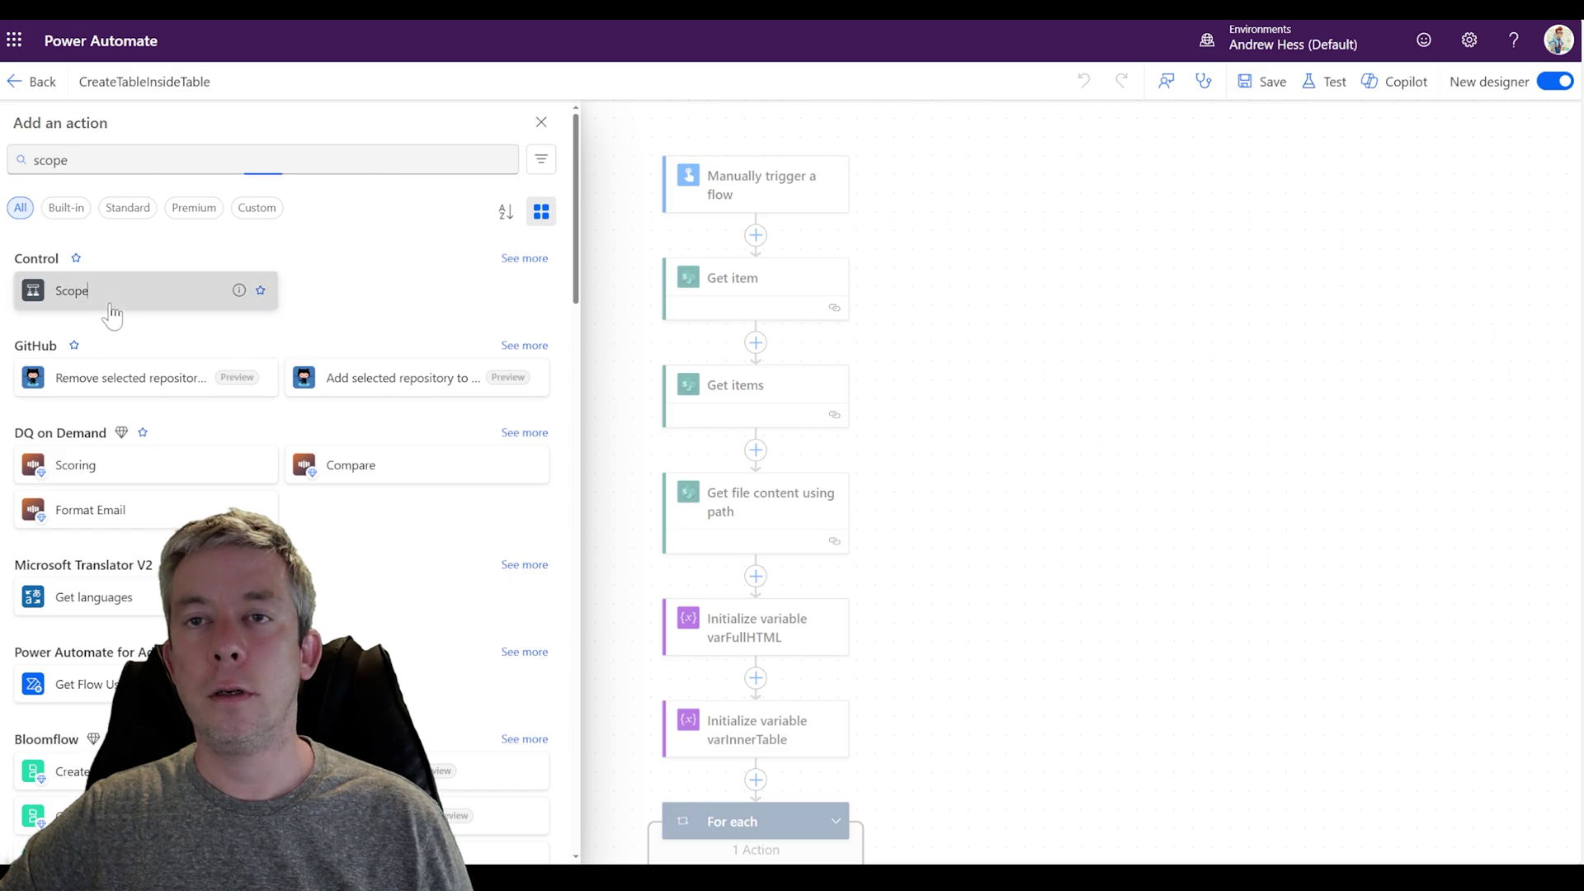
click(107, 302)
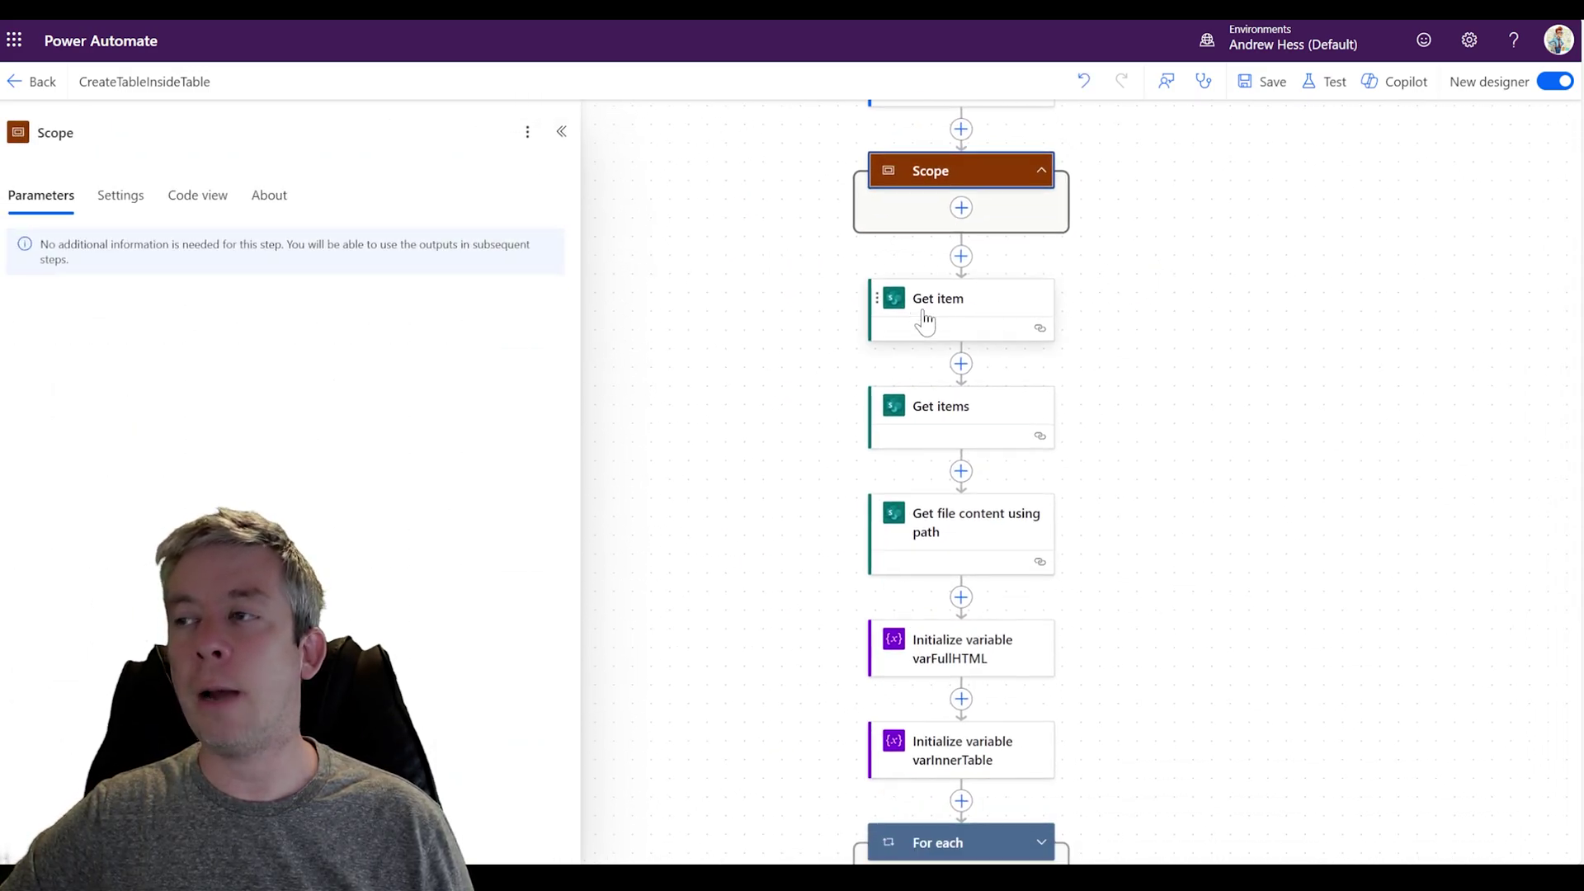
Move the Get item, Get items and Get file content using path actions into the scope, in that order
drag(926, 319, 946, 241)
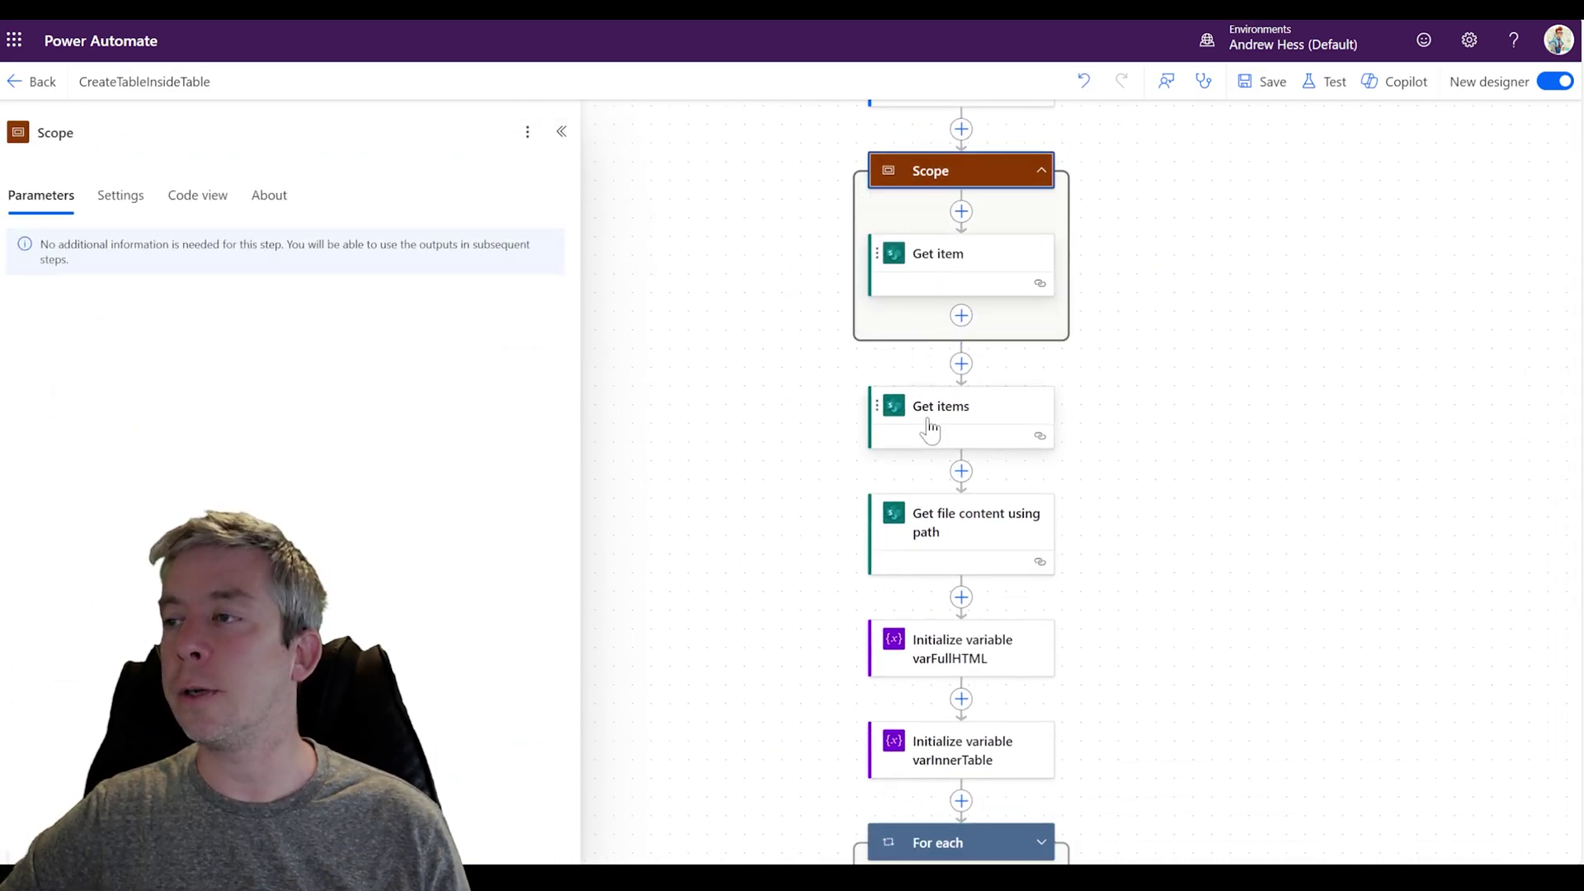
drag(927, 424, 924, 334)
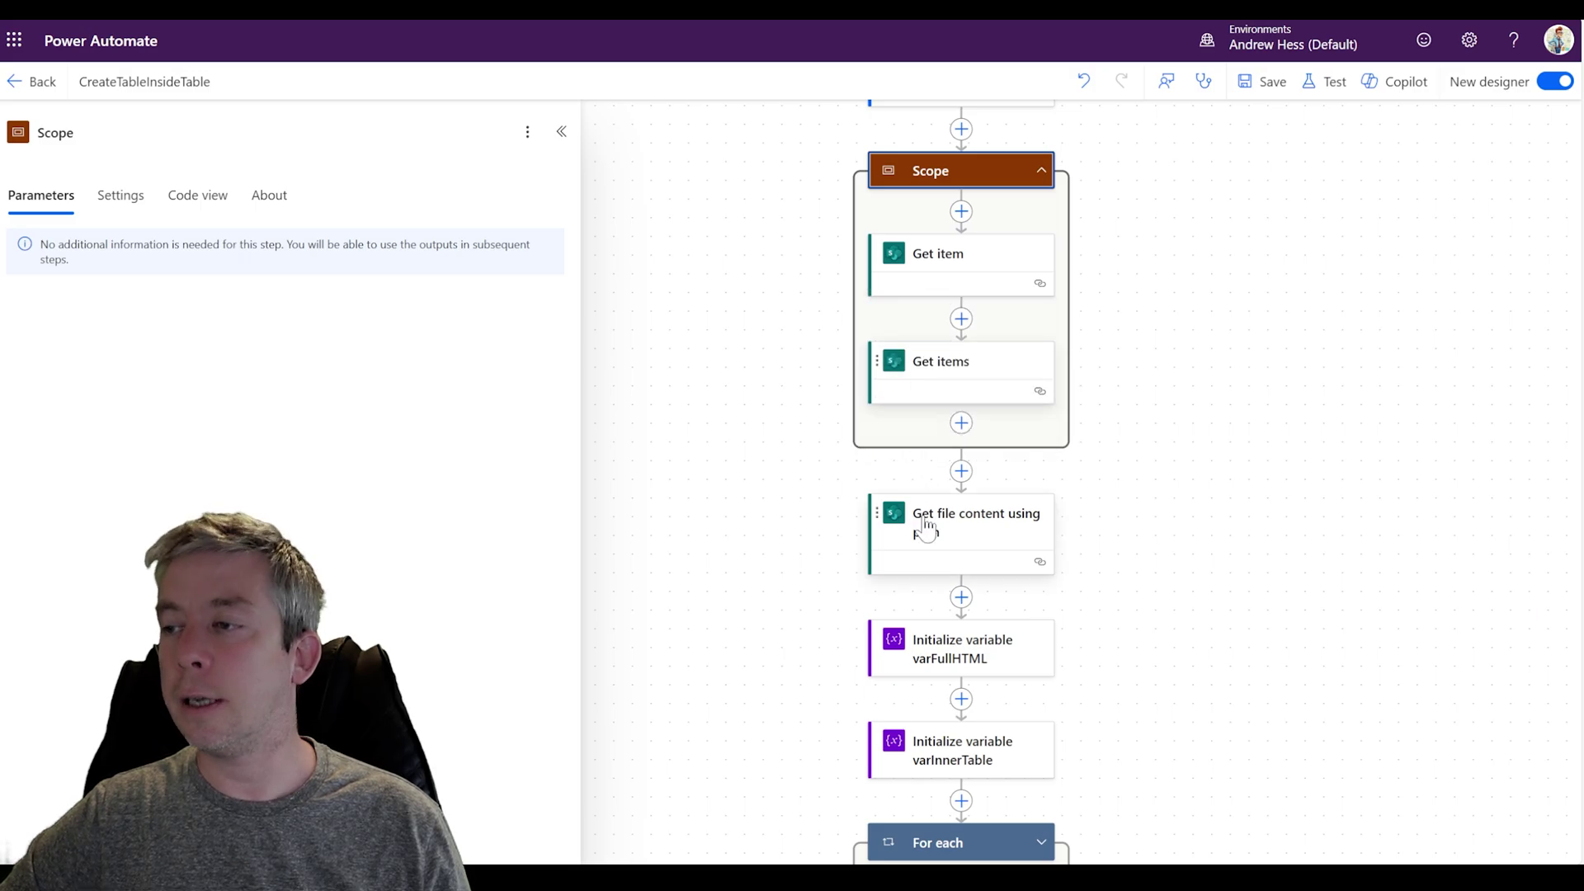
drag(923, 531, 883, 417)
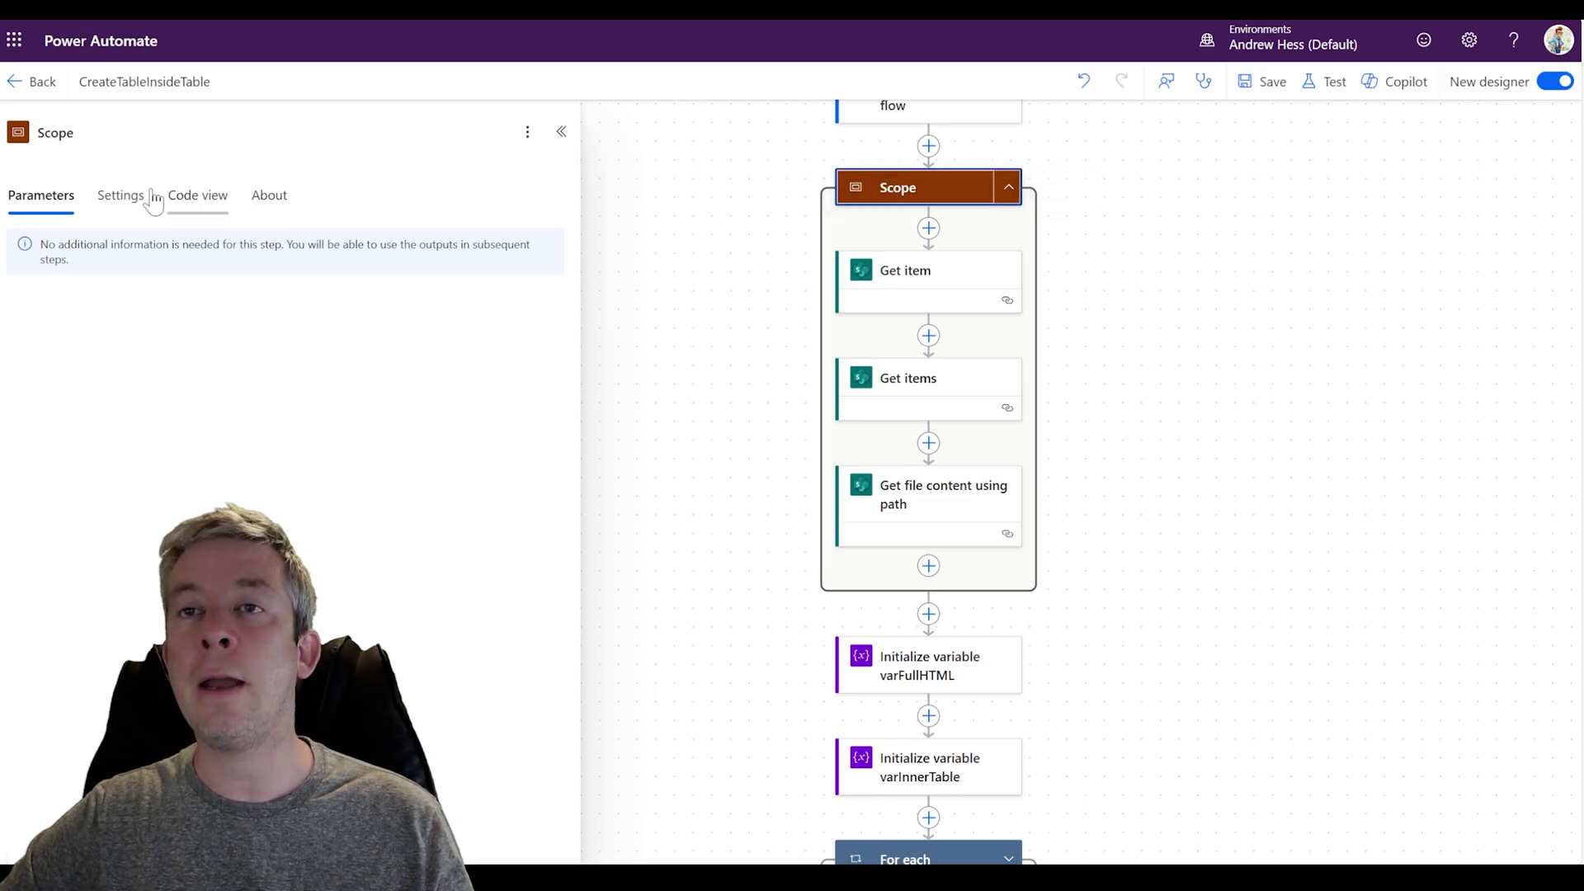
Rename the scope as "Scope - Grabs Content to create Table" and collapse it
click(107, 133)
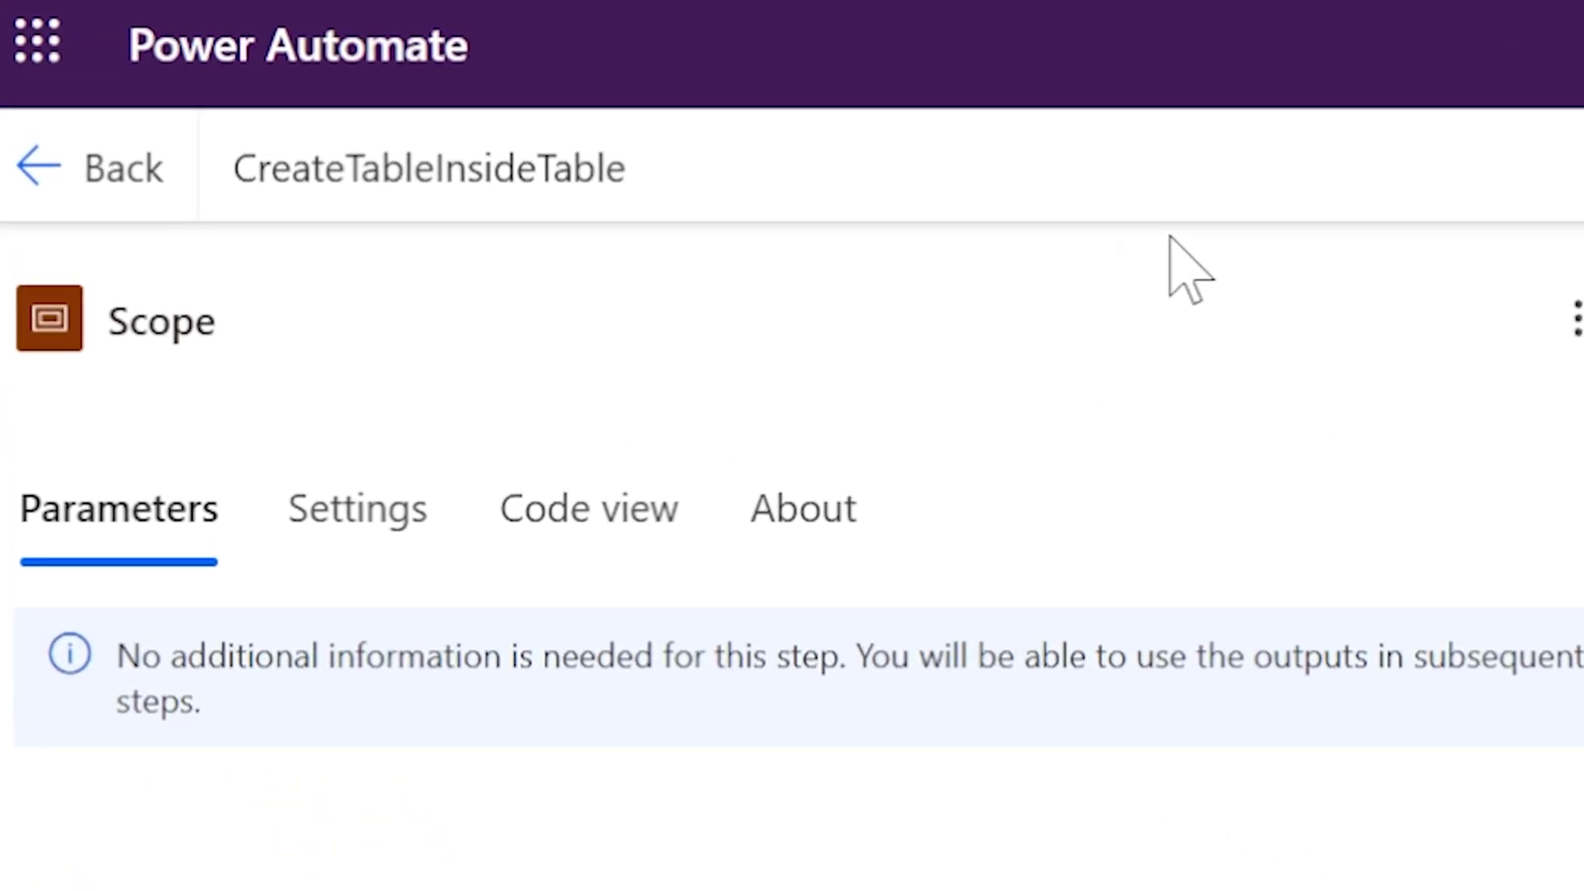
text(- Grabs )
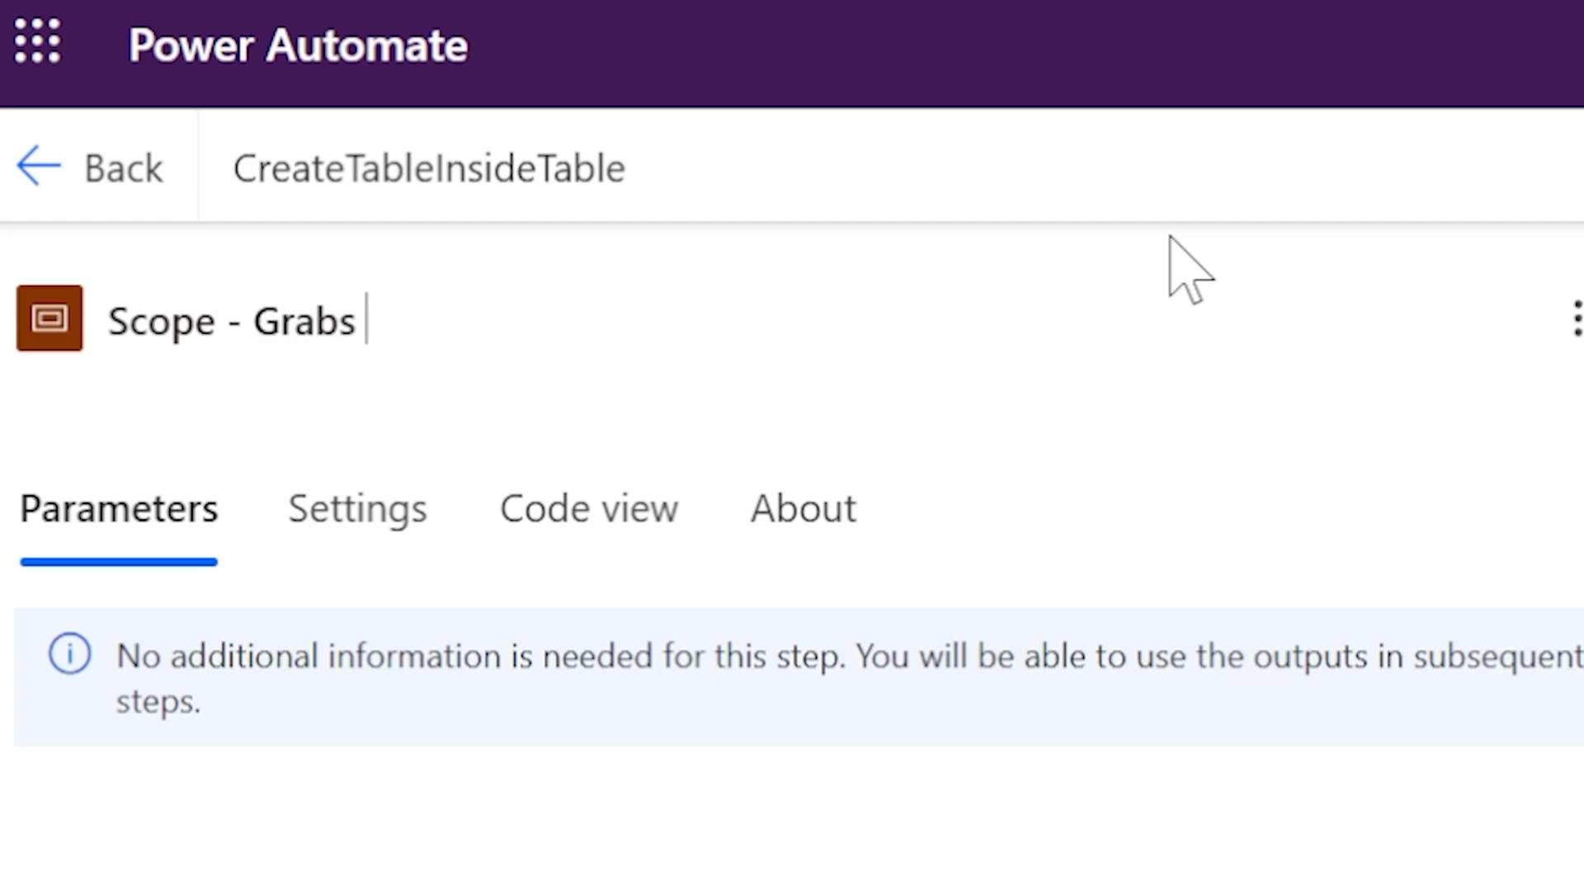
text(Content to F)
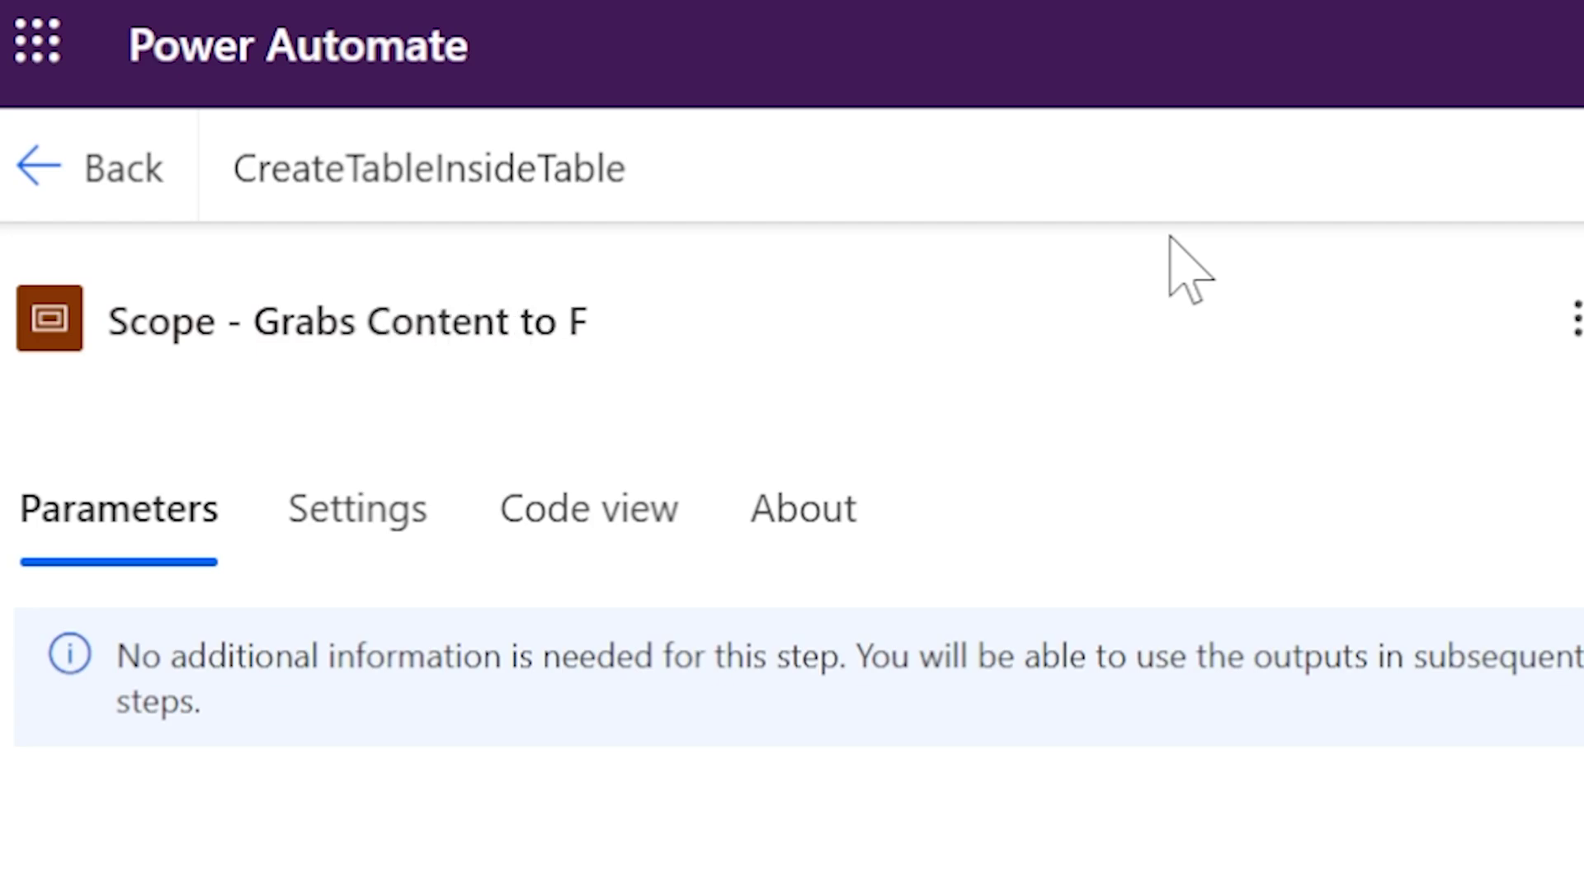
key(BackSpace)
text(create Tabl)
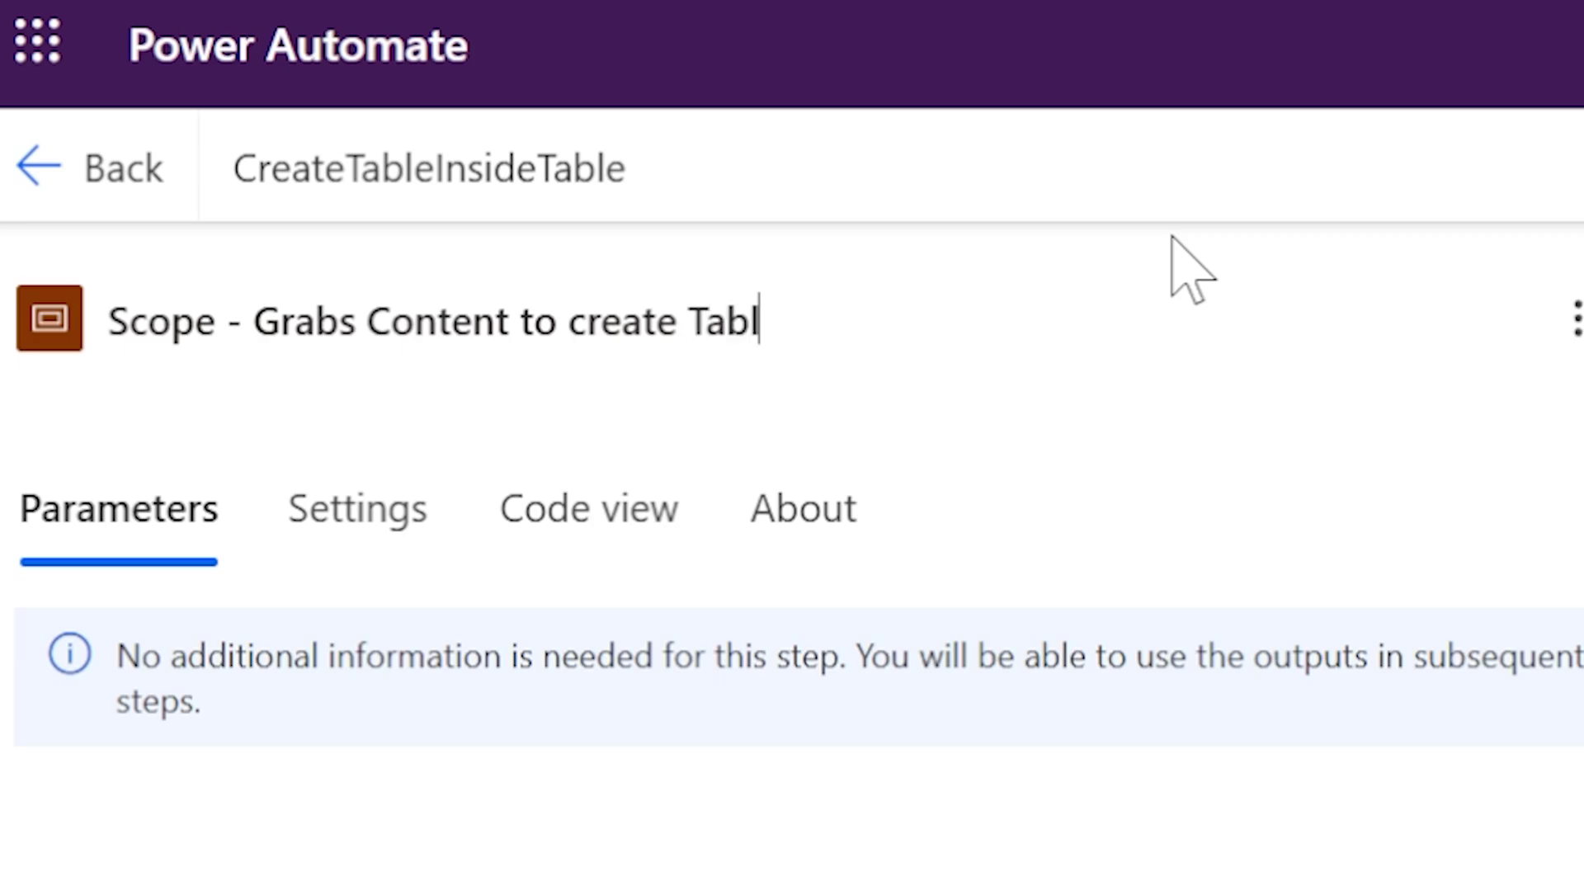
text(e)
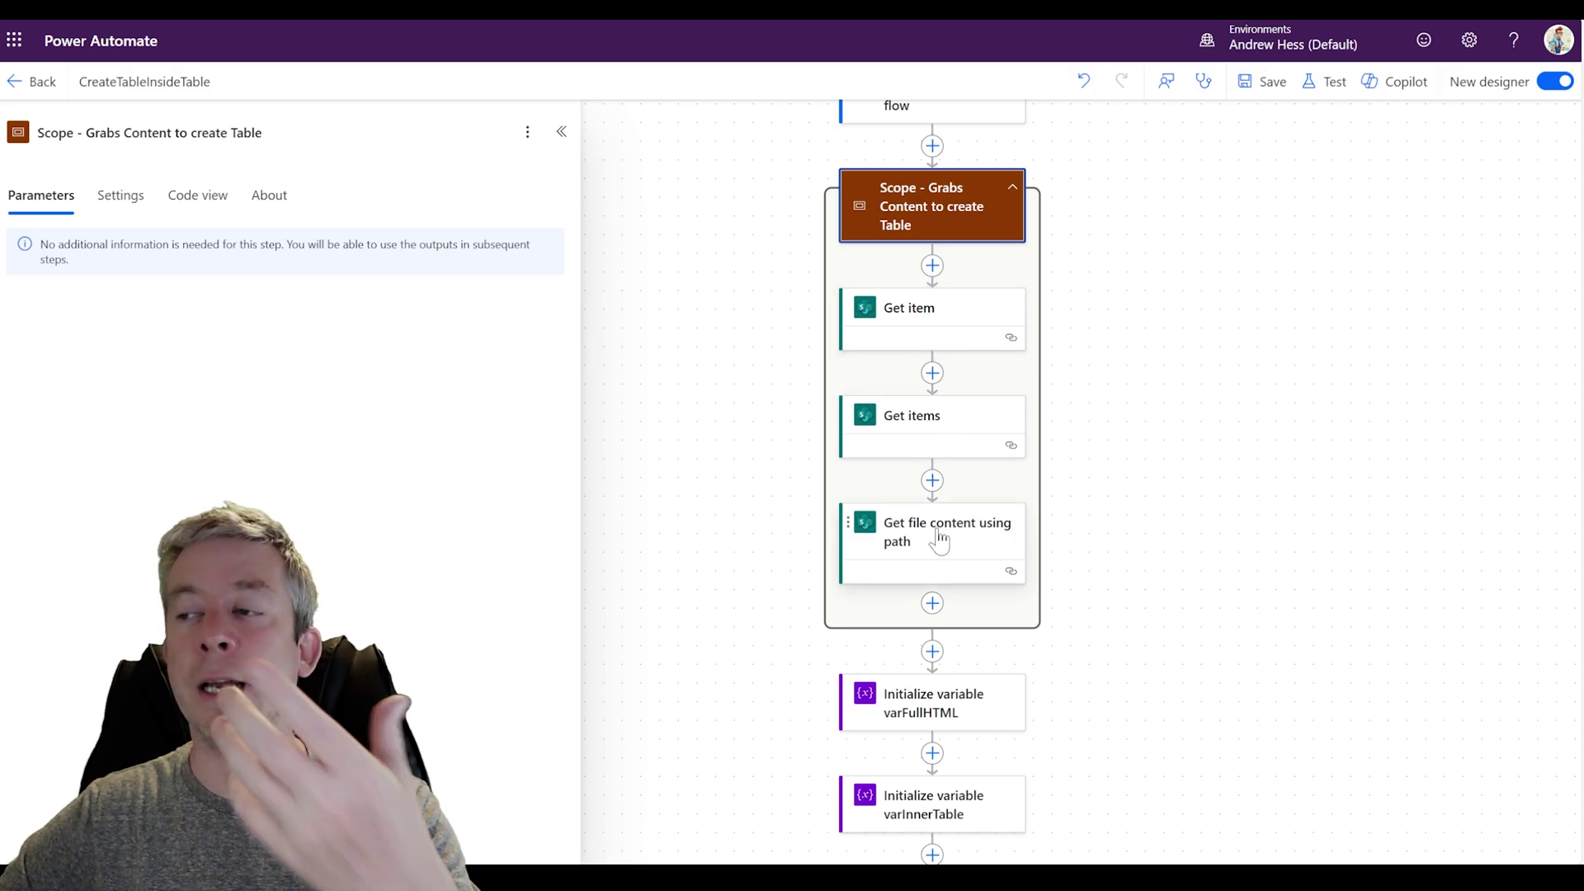
click(1009, 184)
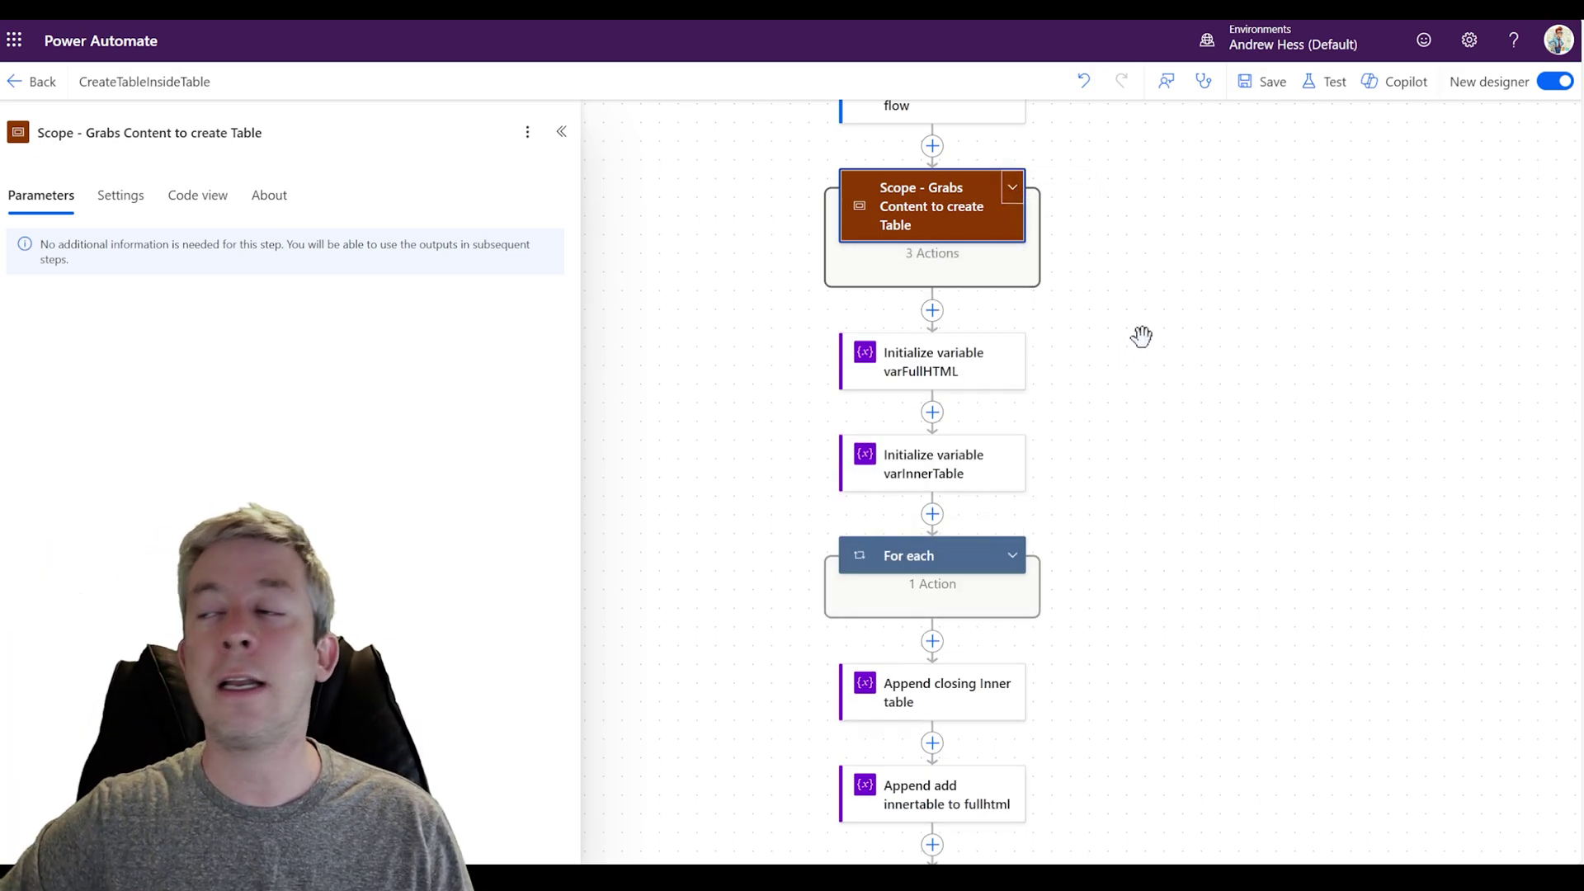
drag(1143, 265, 1100, 413)
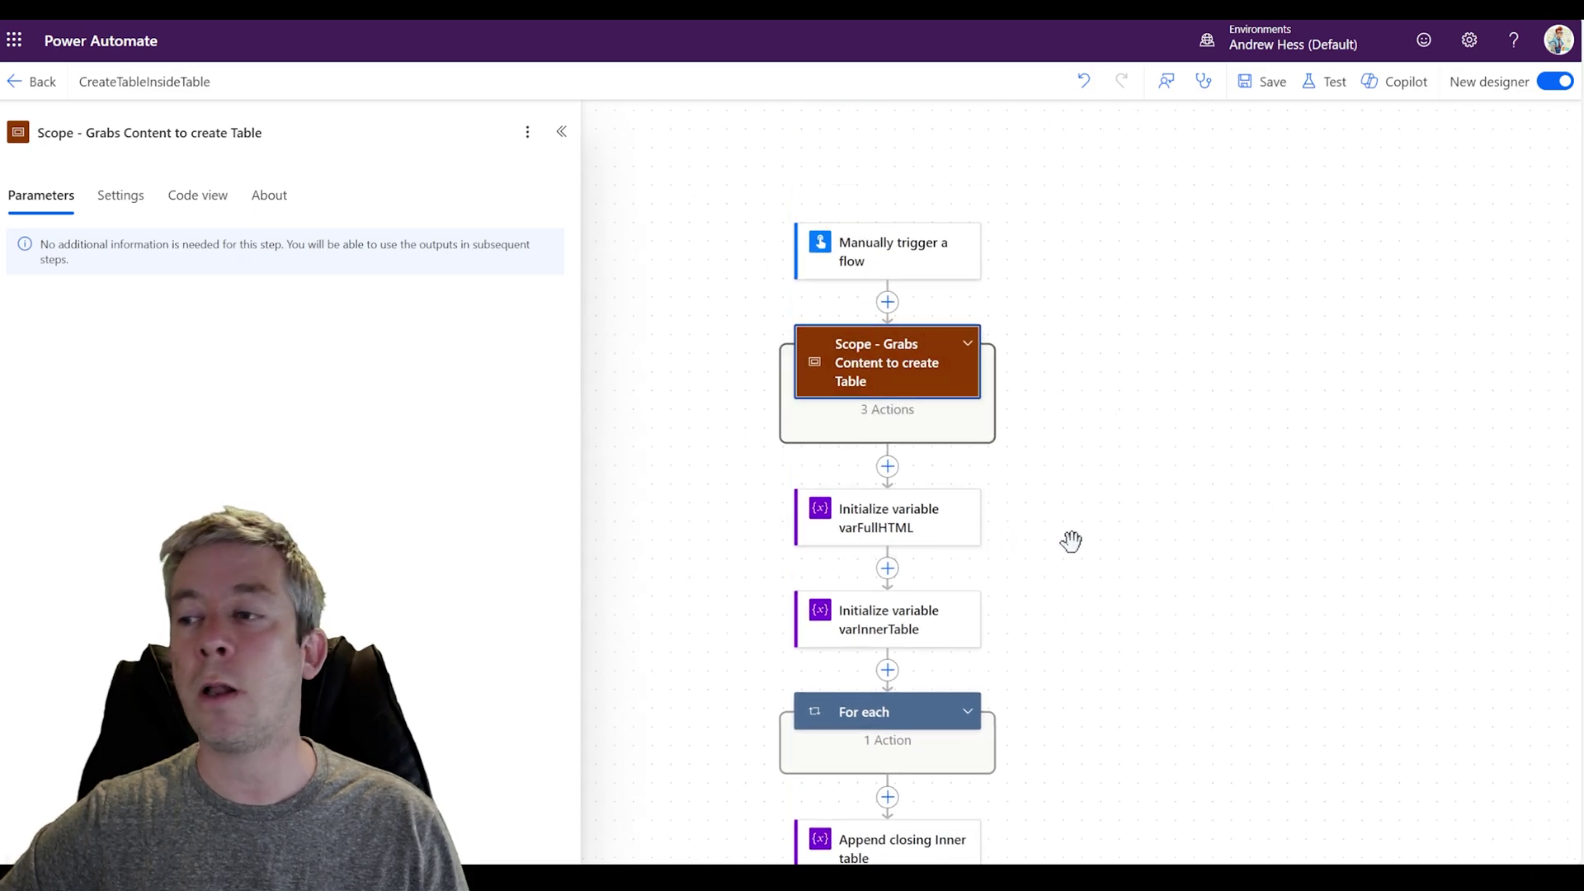
scroll(880, 355, down, 3)
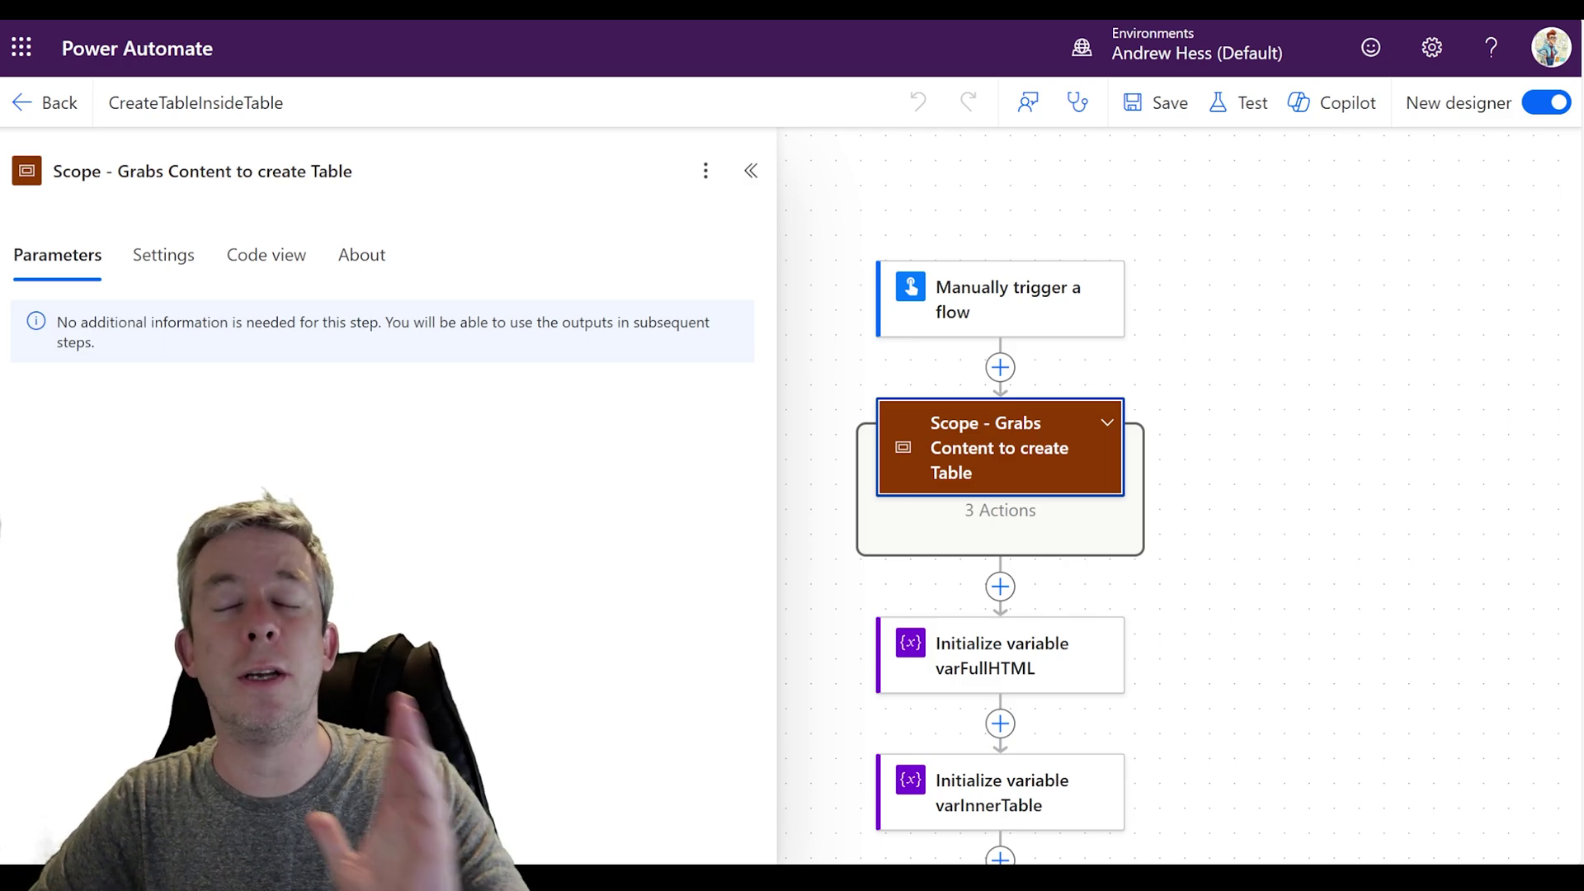
Add a note to the scope reading "This grabs the first list item in Customer List, then", expanding the scope for reference
click(706, 171)
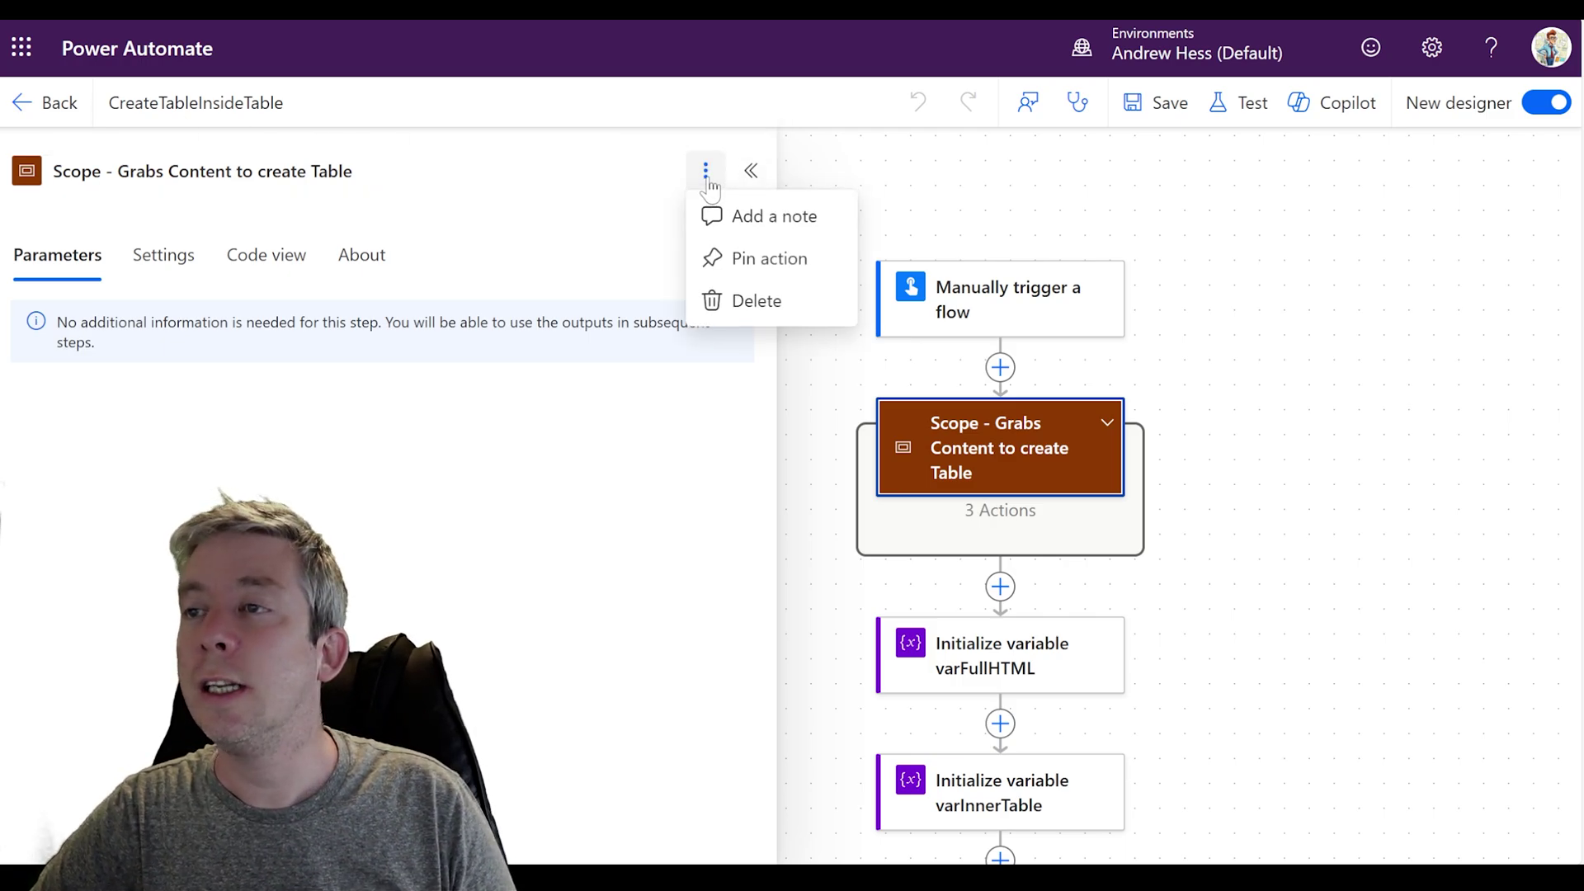
click(740, 219)
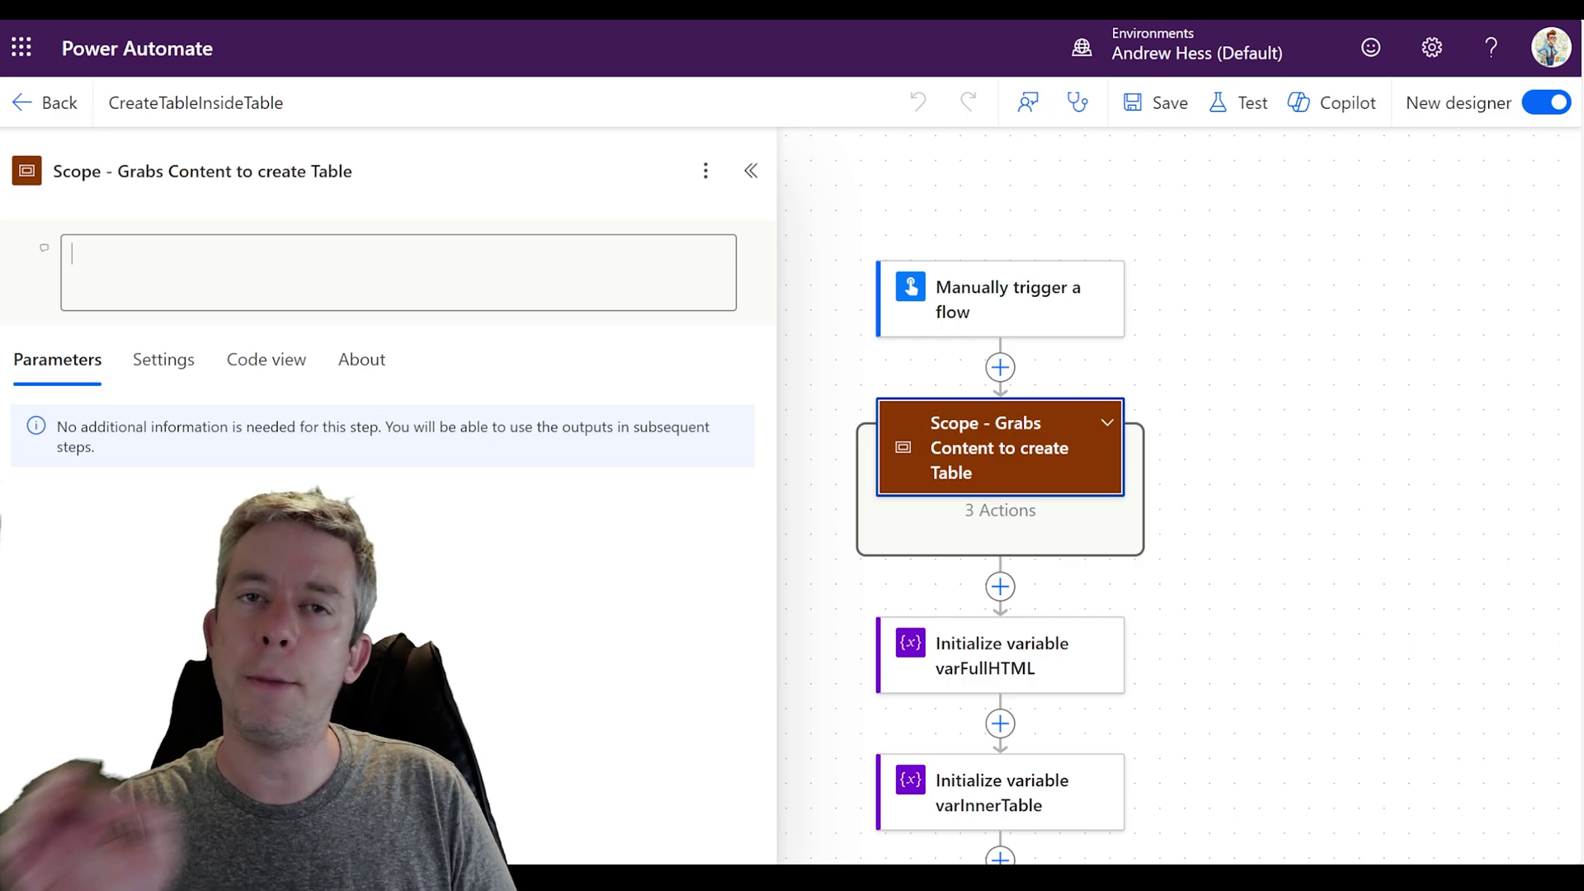
text(This gr)
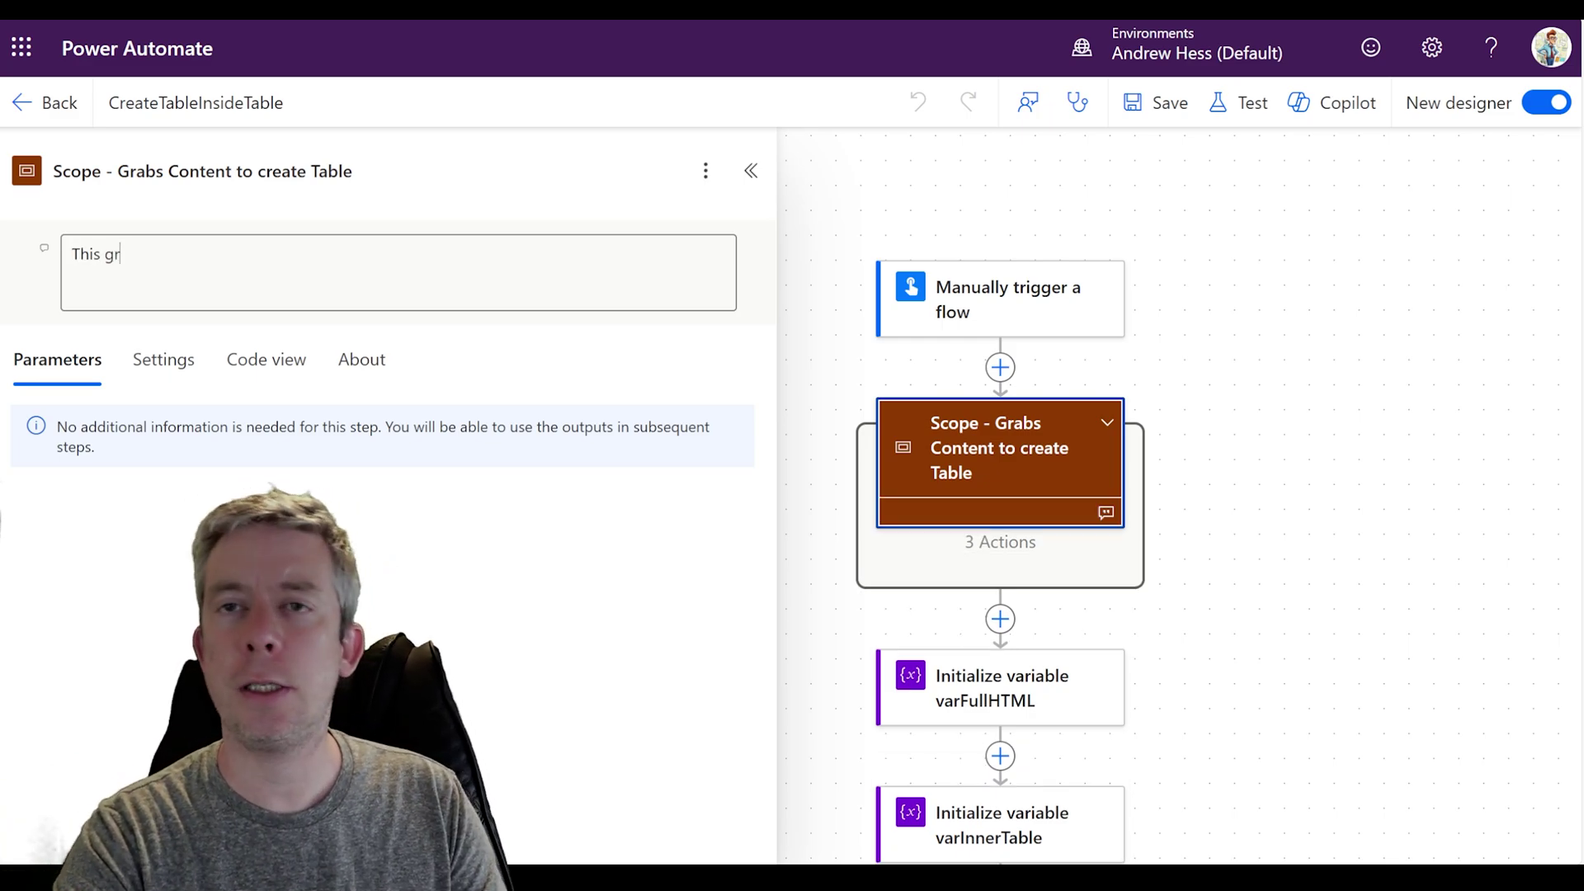
text(abs the first )
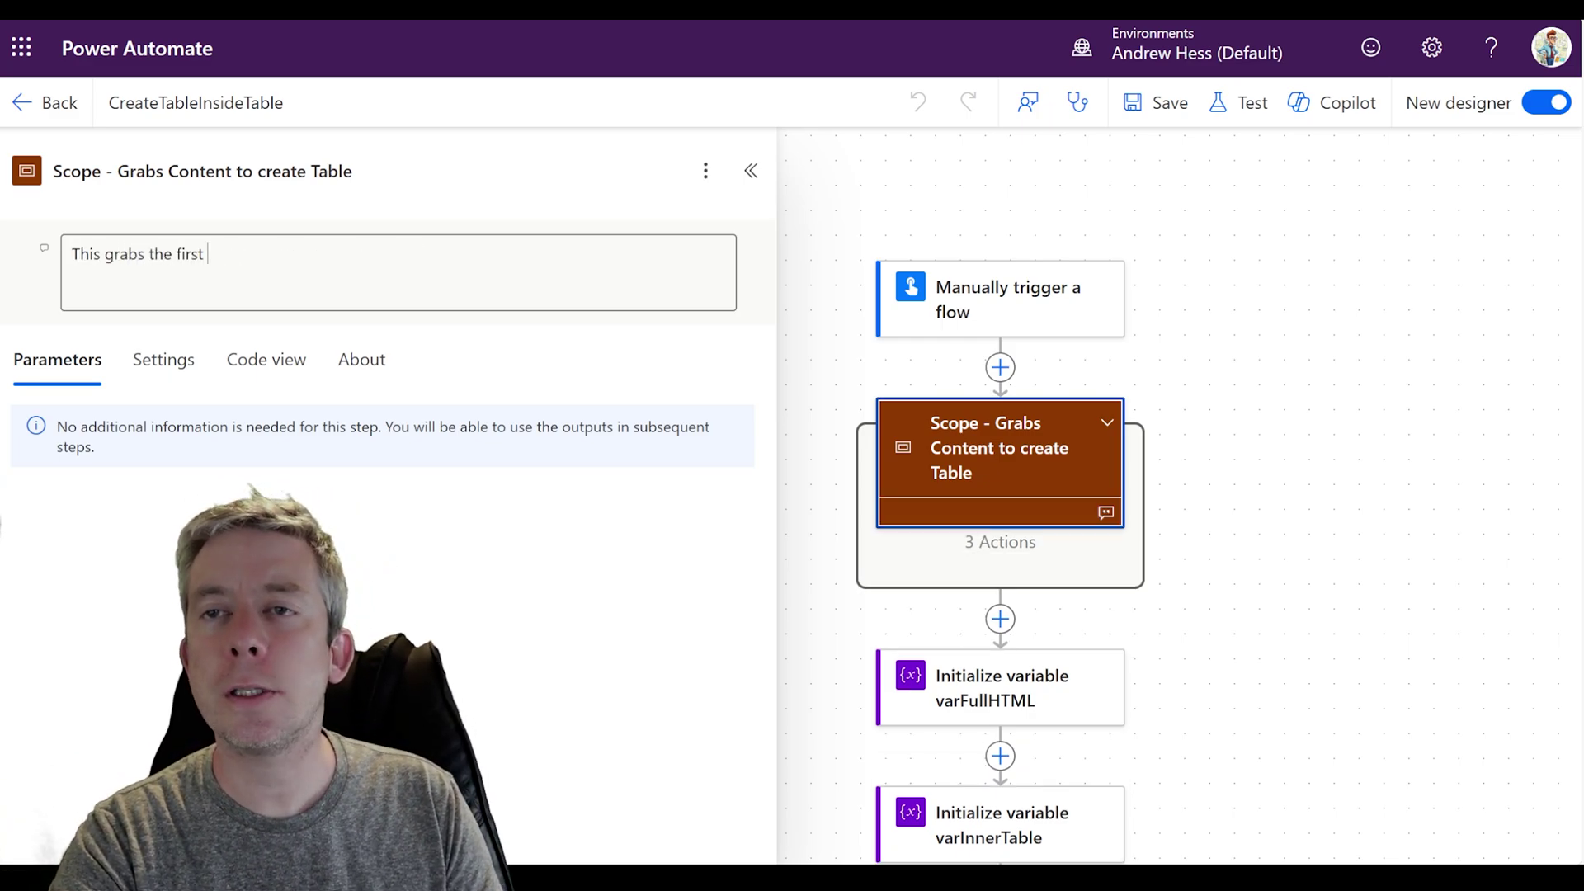
text(list item in)
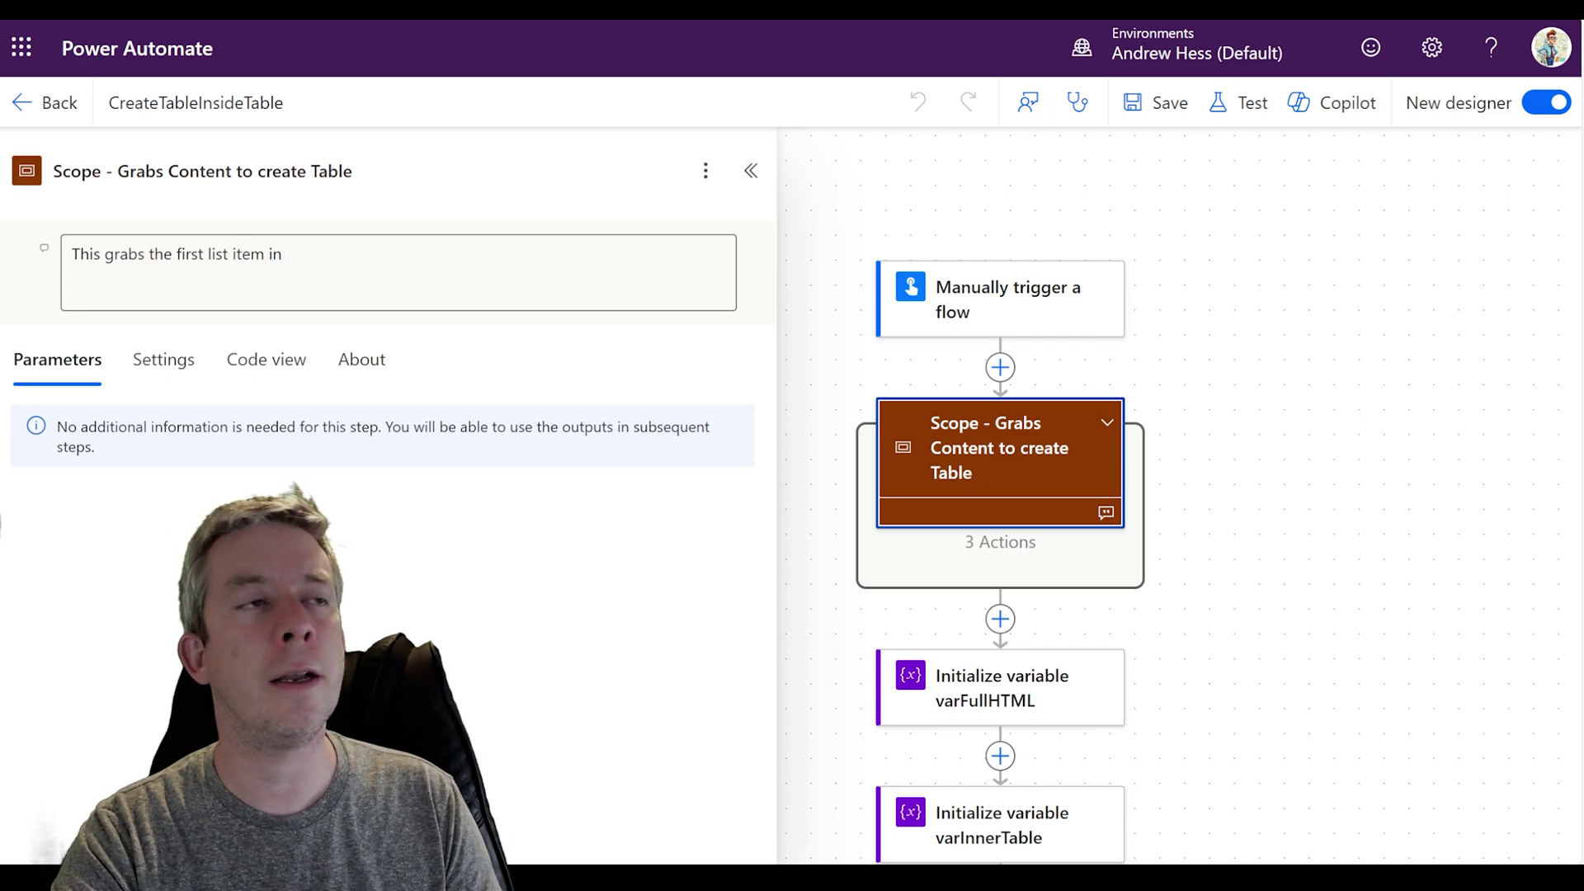
click(1107, 422)
text(item in Cu)
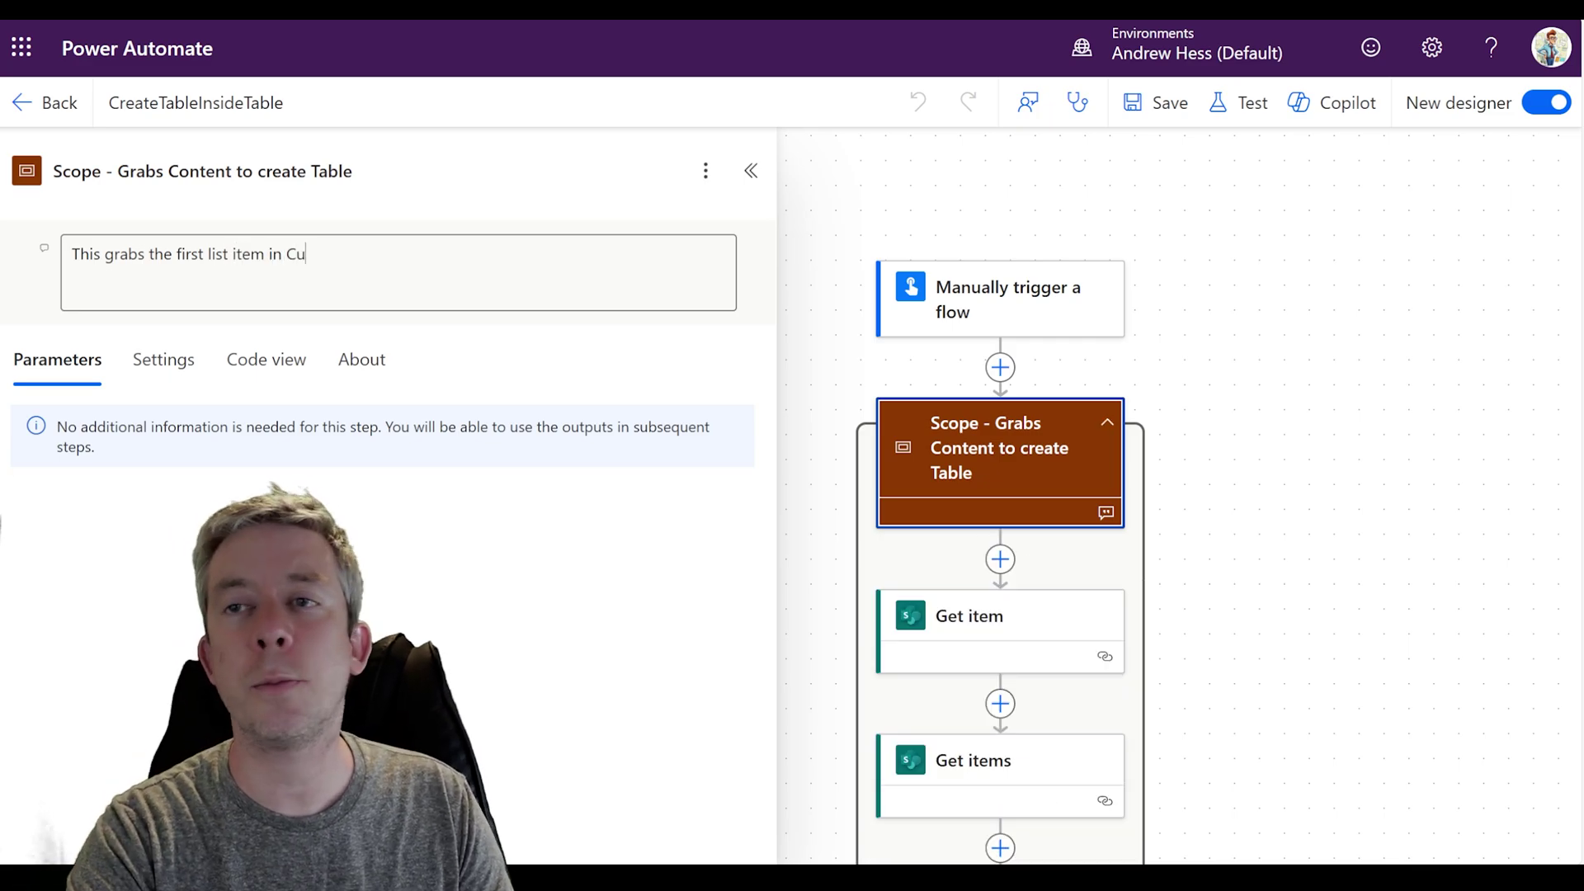
text(stomer List, then g)
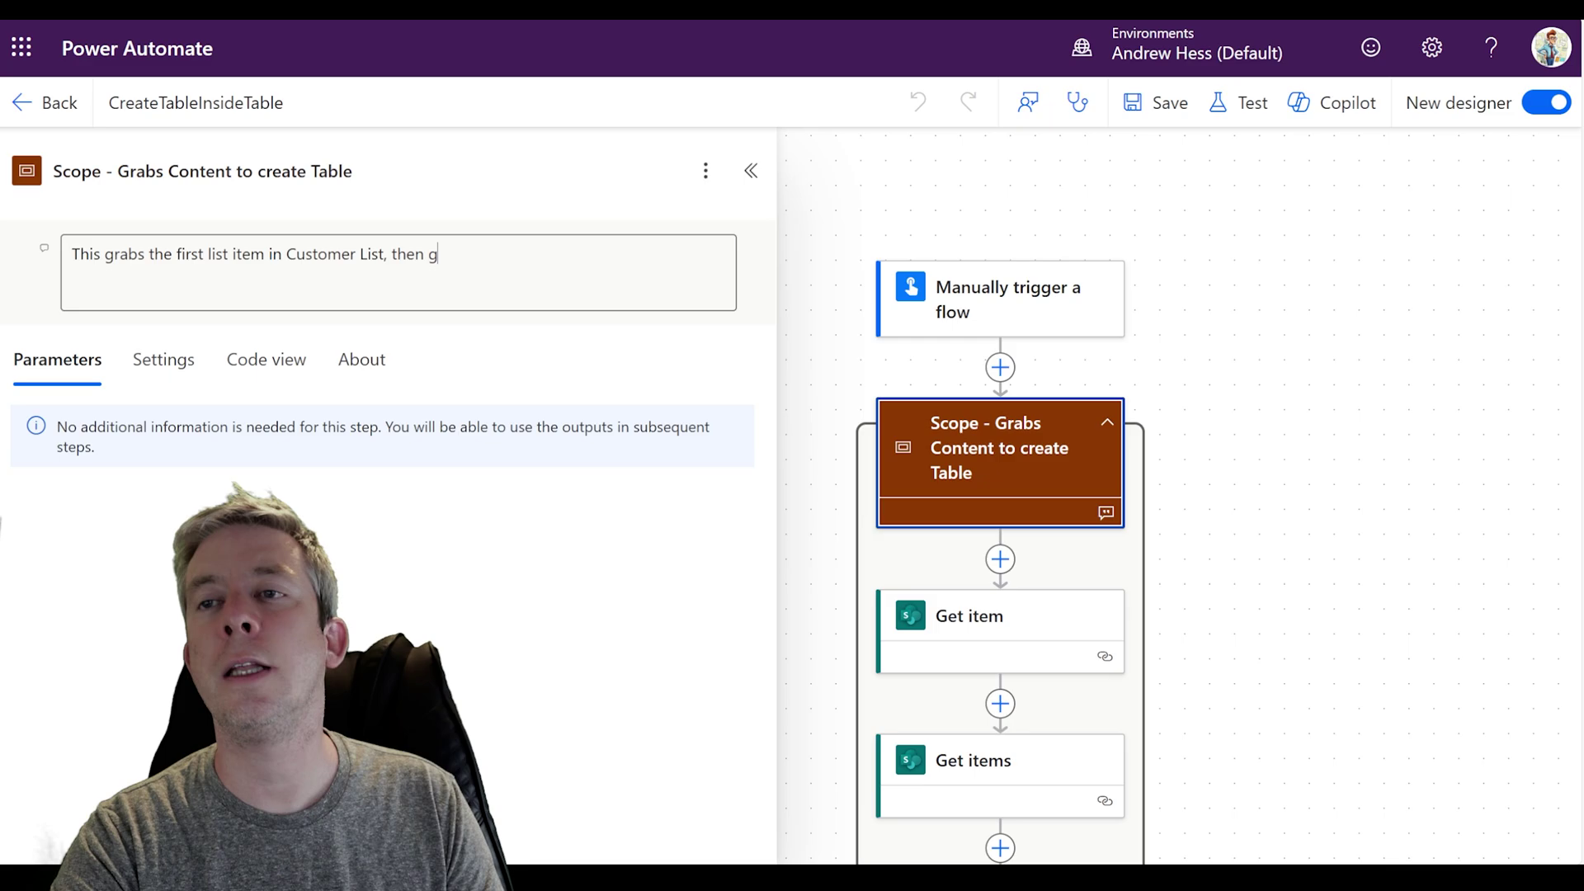
key(BackSpace)
key(BackSpace)
key(BackSpace)
key(BackSpace)
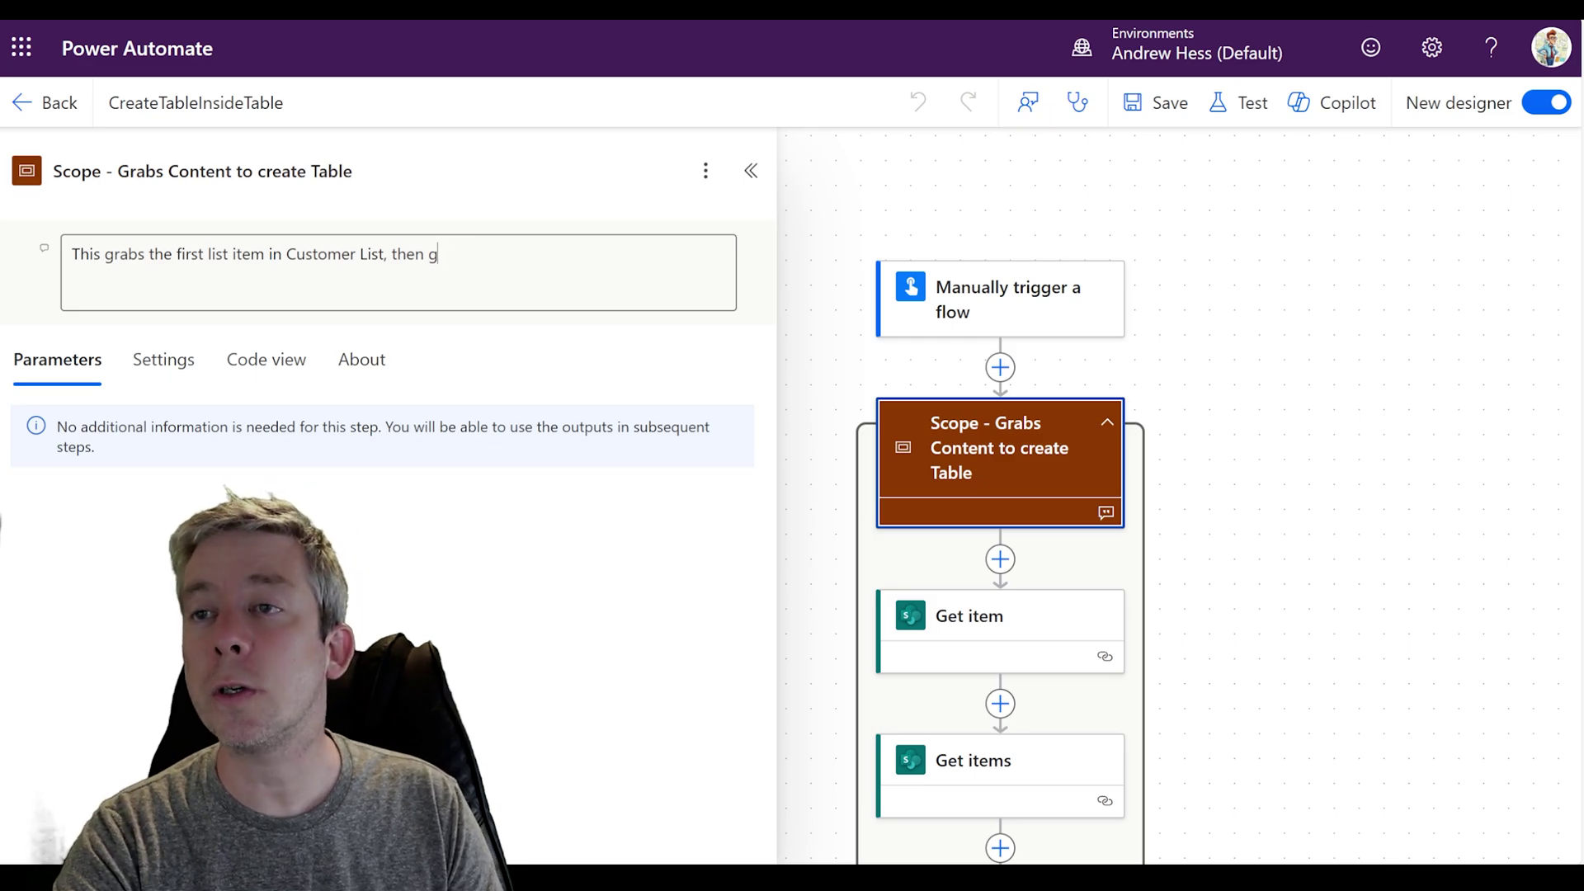
Complete the scope's note with "filters and grabs the Items per customer, it gets the file content for the image in Site Assets."
text(ilters and grabs the It)
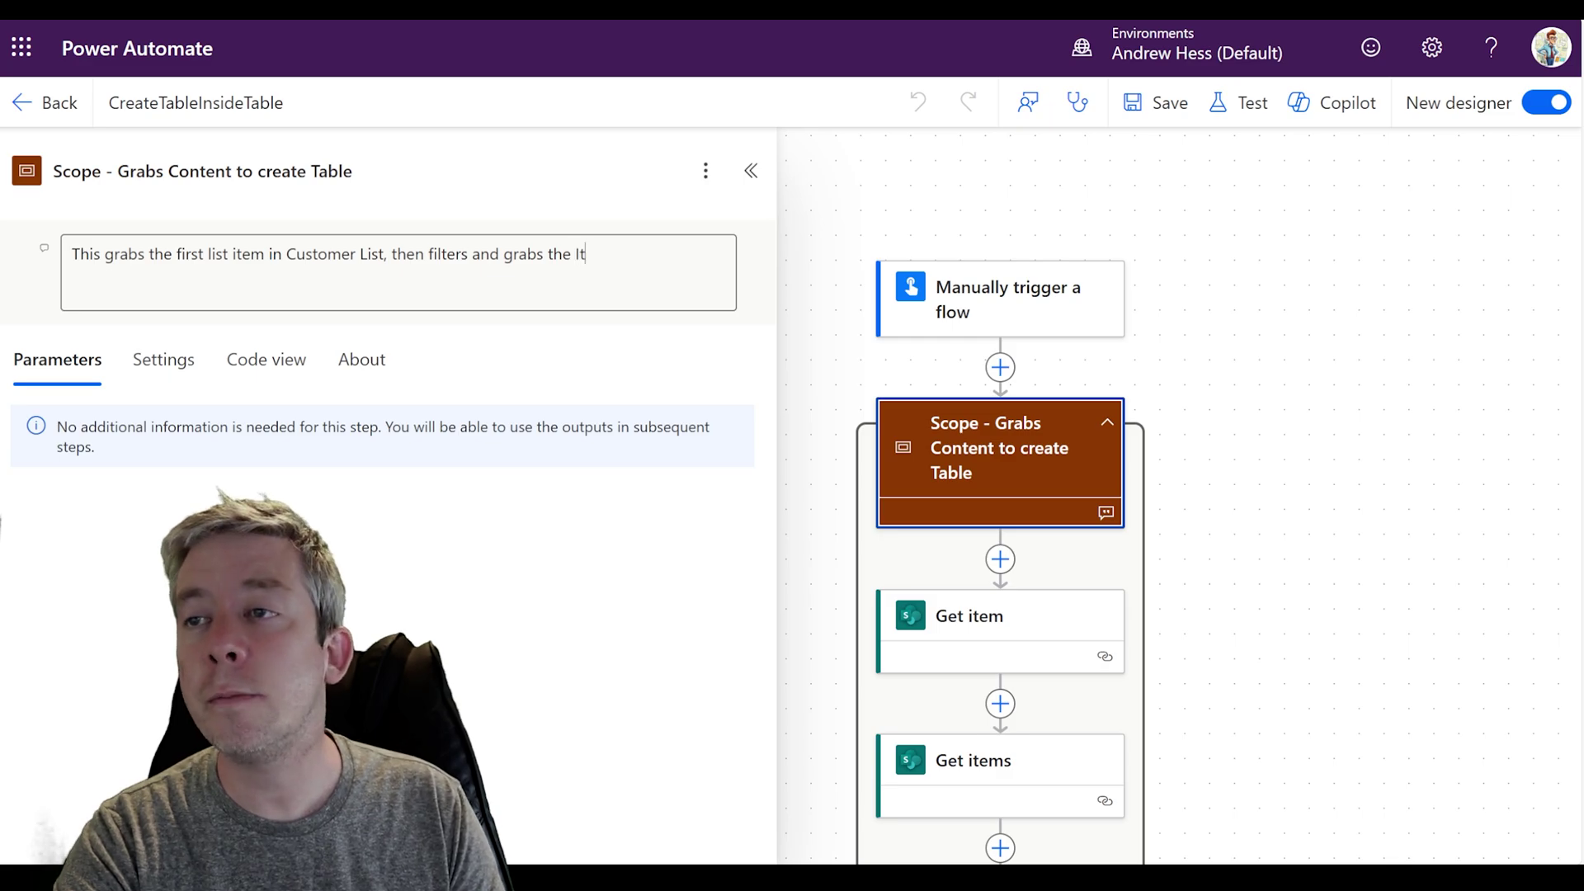
text(ems per custome)
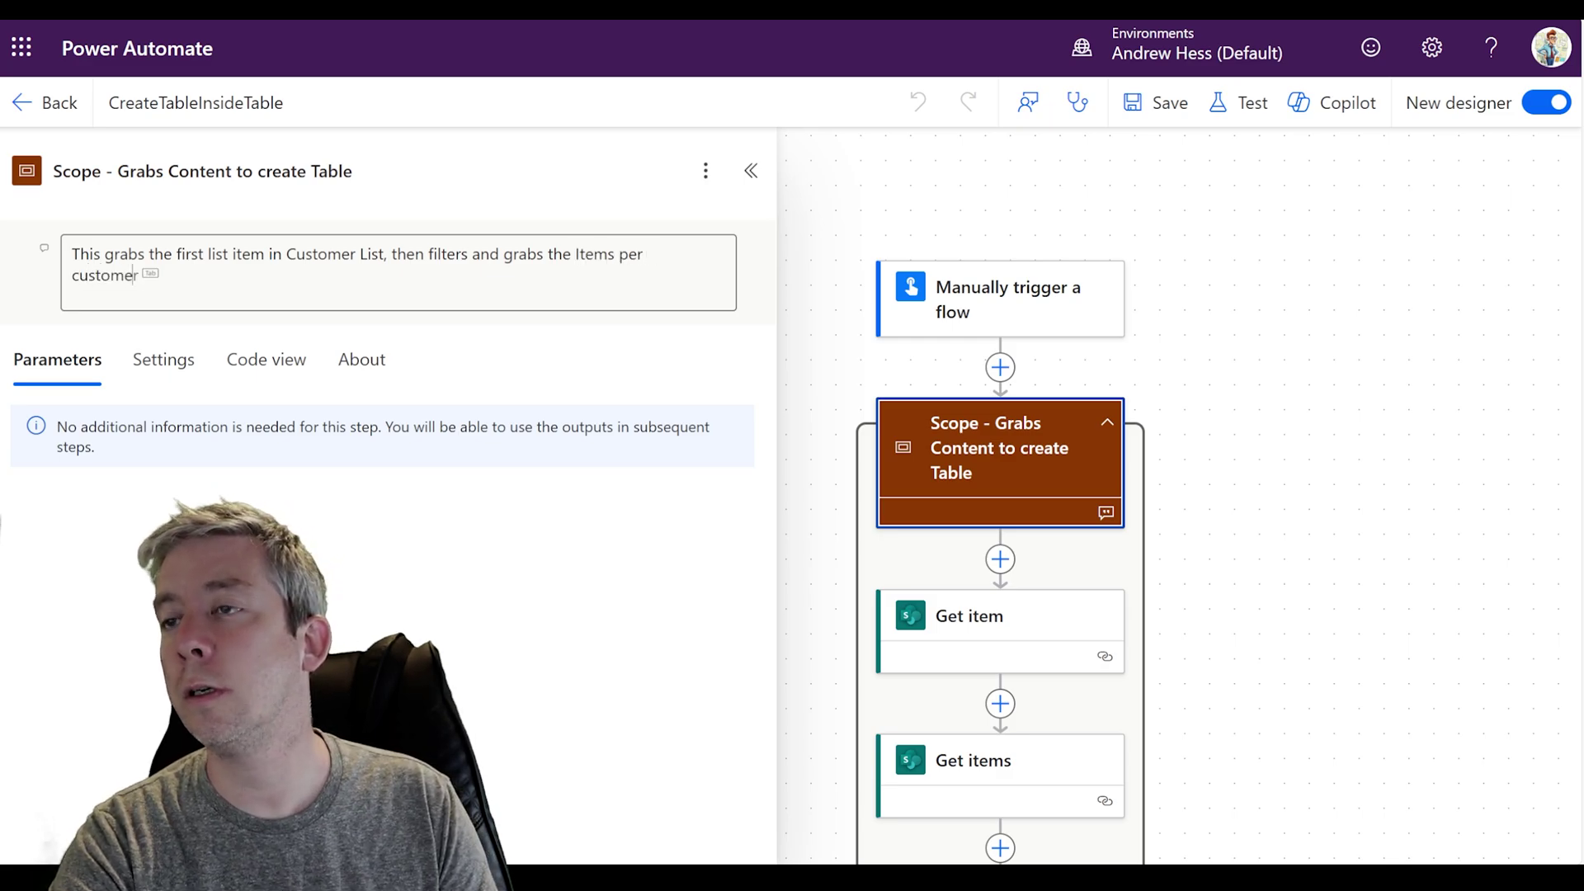
key(Tab)
text(,)
drag(1249, 536, 1288, 411)
click(547, 238)
text(it gets)
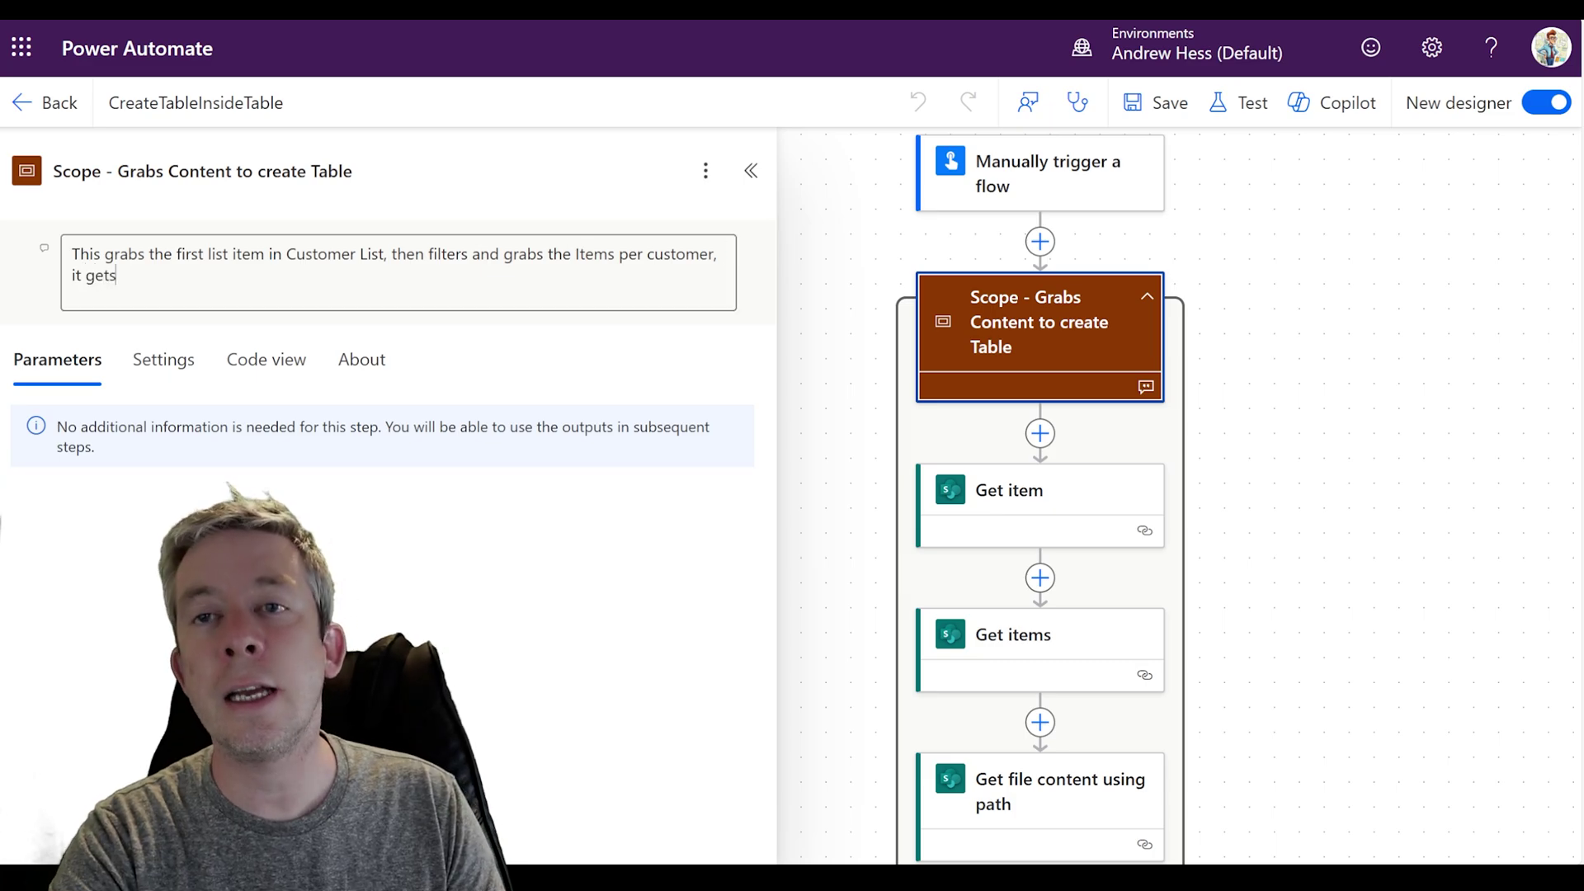
text( the file c)
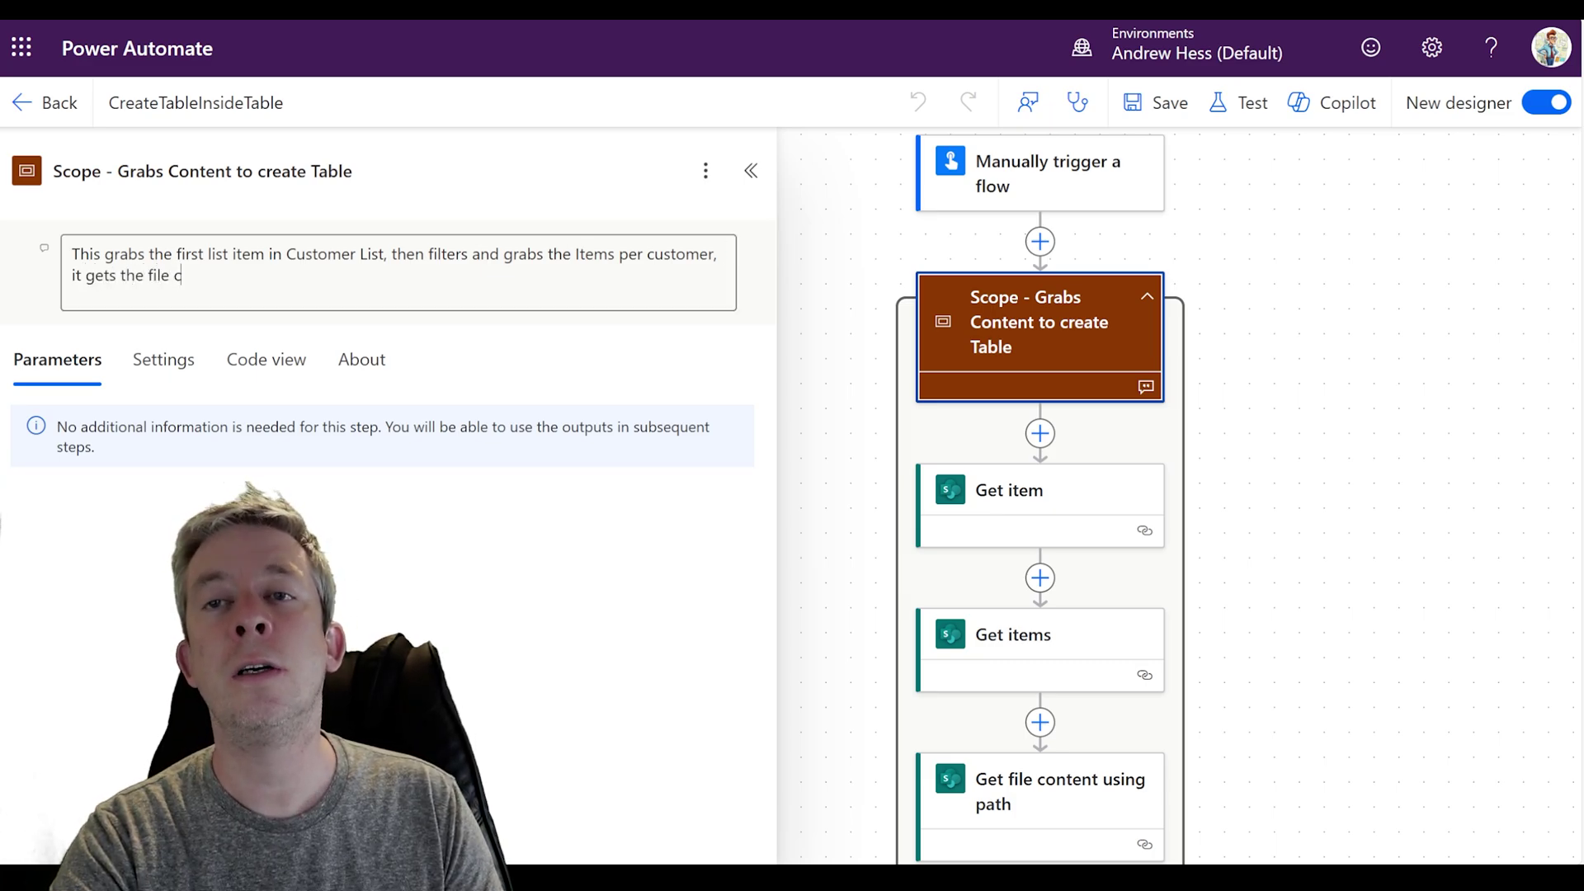
text(ontent for the image i)
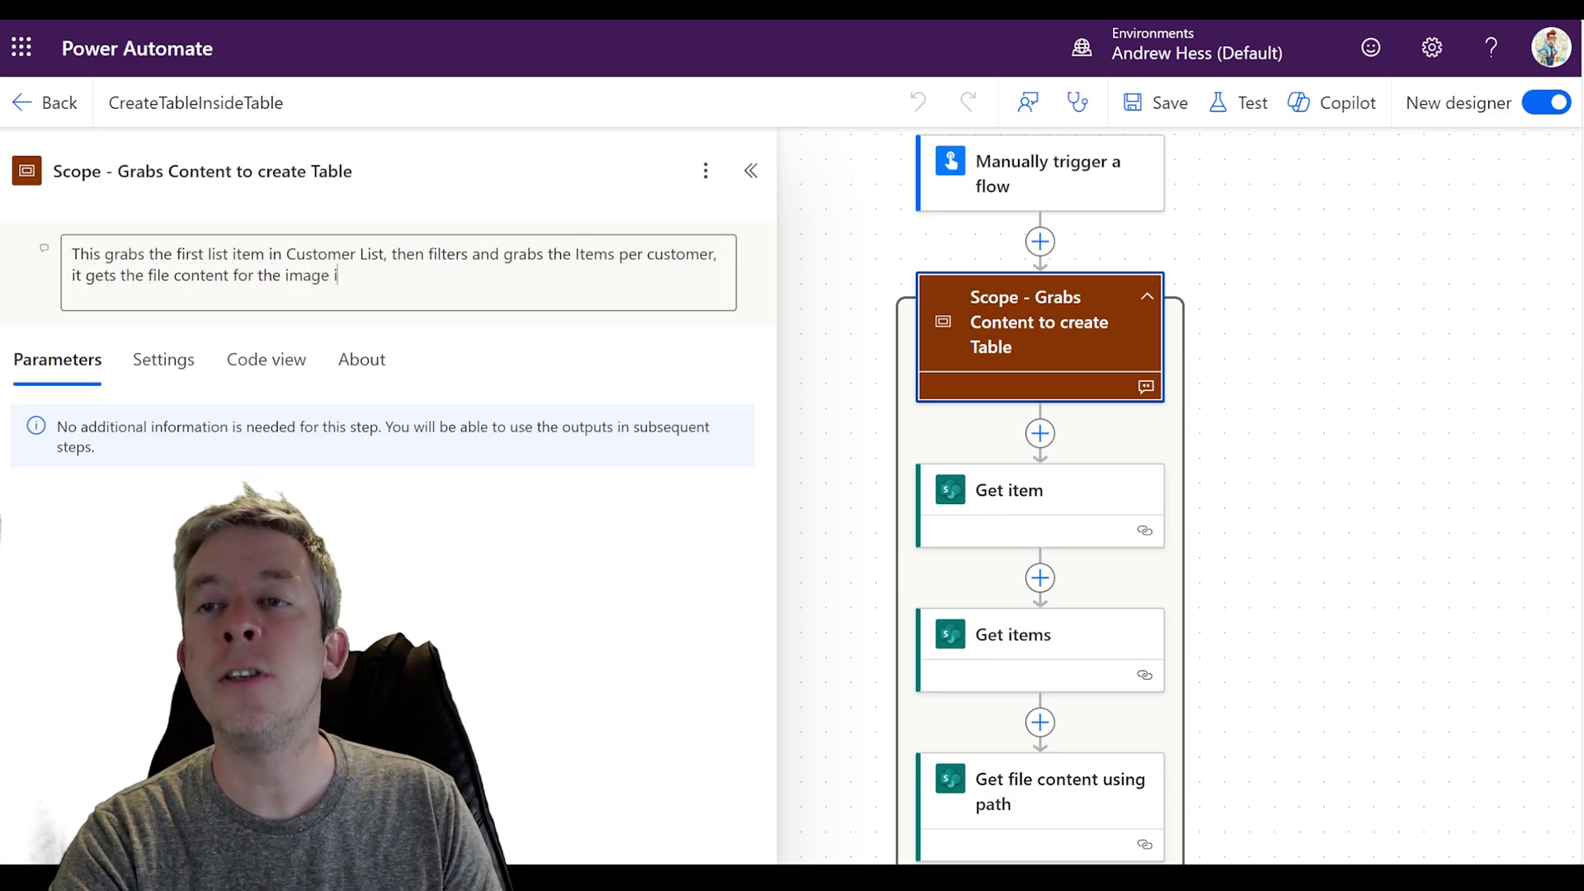
text(n Site Assets.)
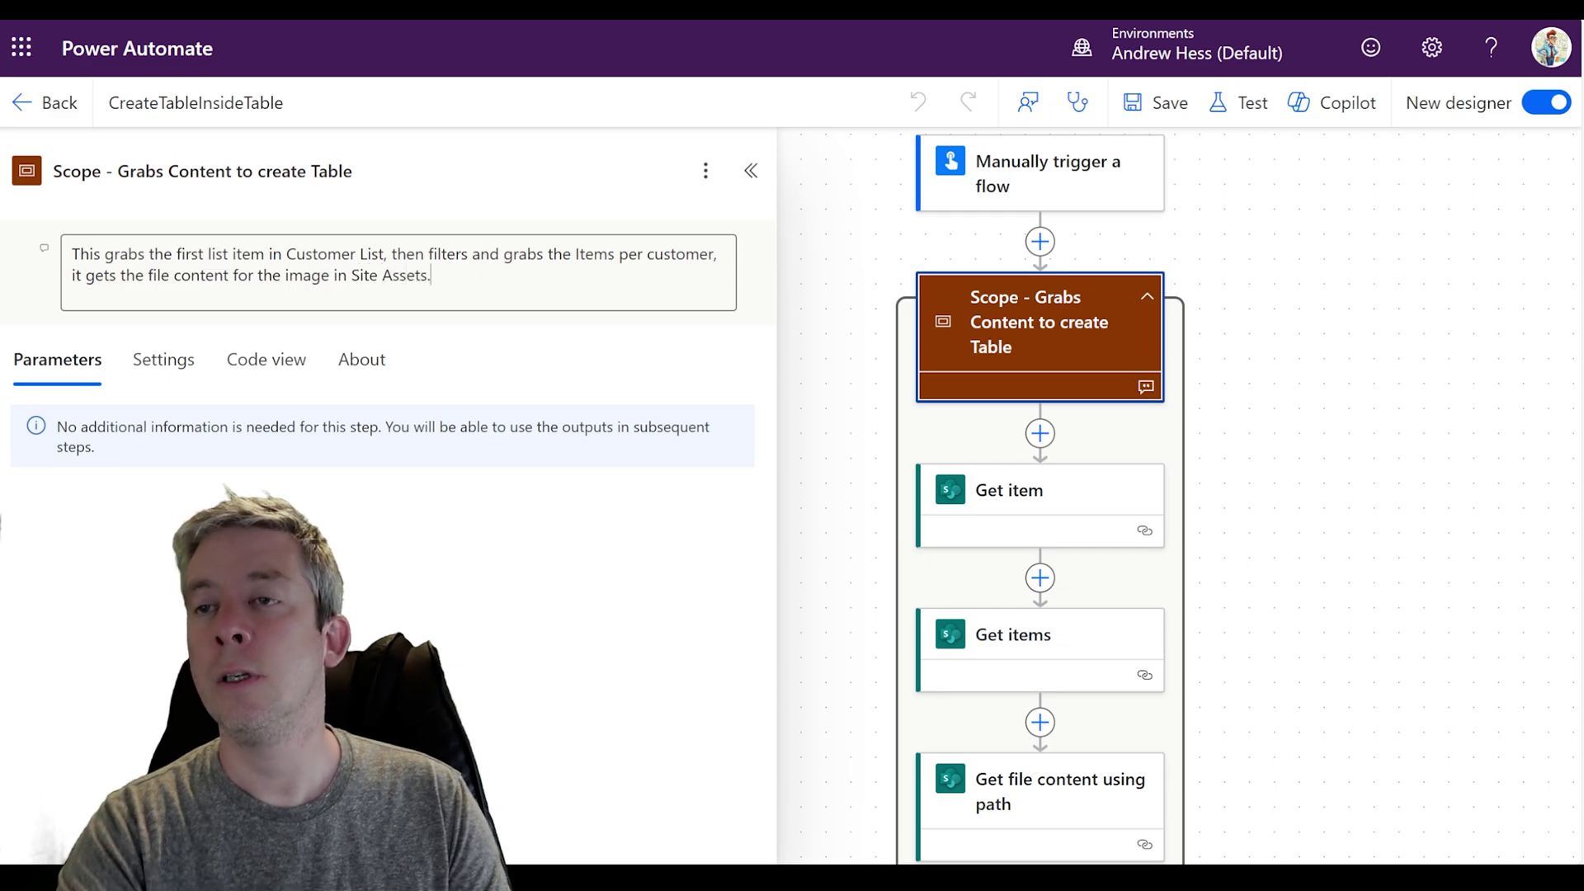
Try to save the flow with Initialize variable varFullHTML nested in a new scope directly below the data-retrieval scope
drag(1255, 484, 1273, 424)
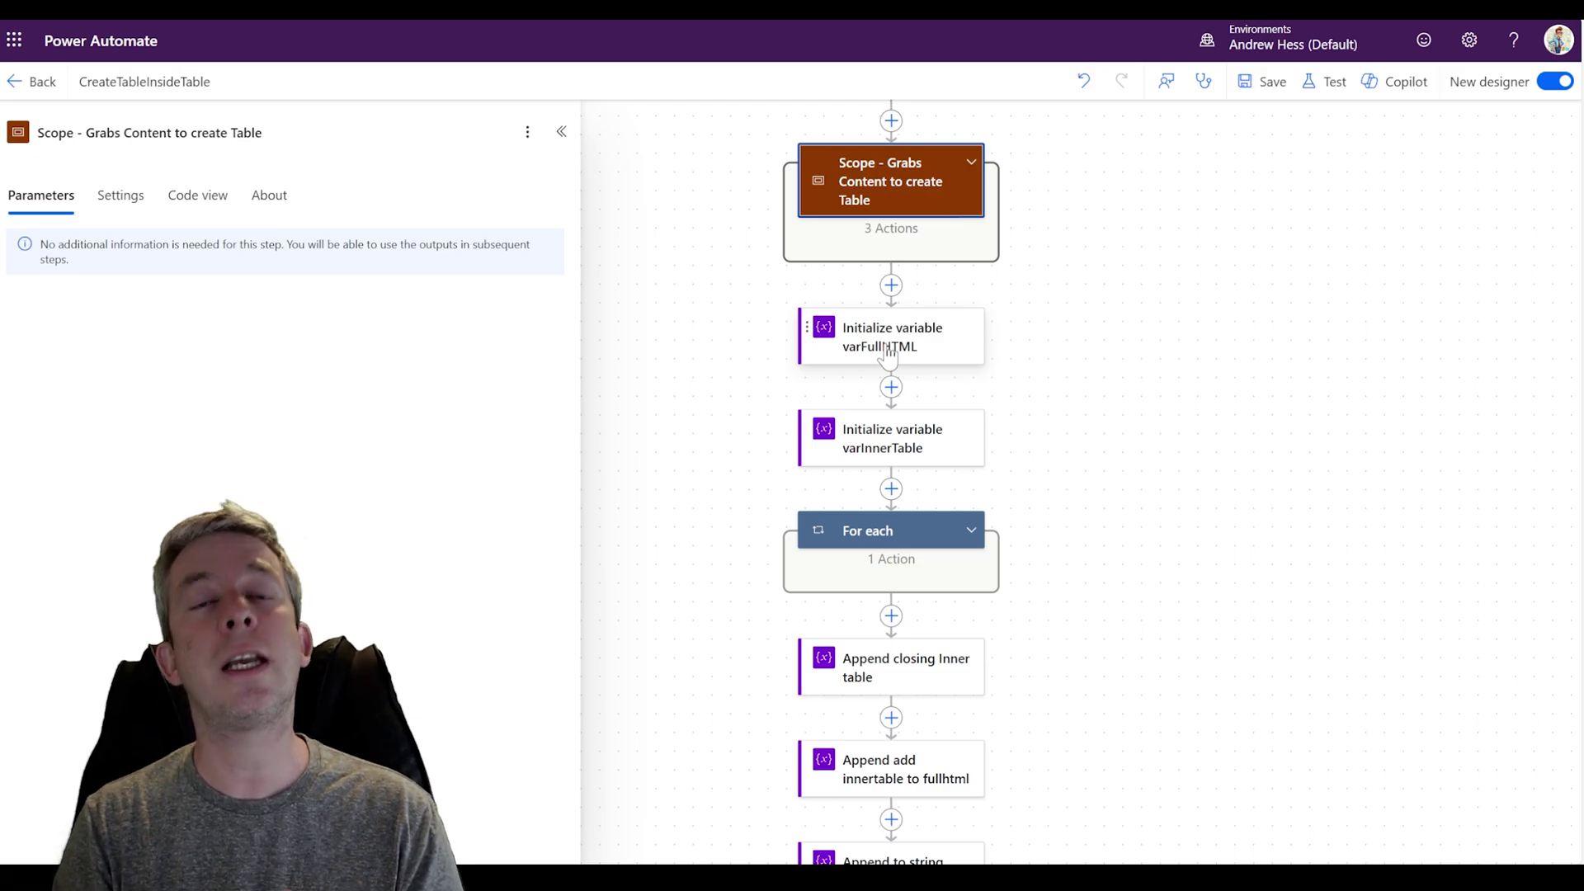
click(891, 286)
text(scope)
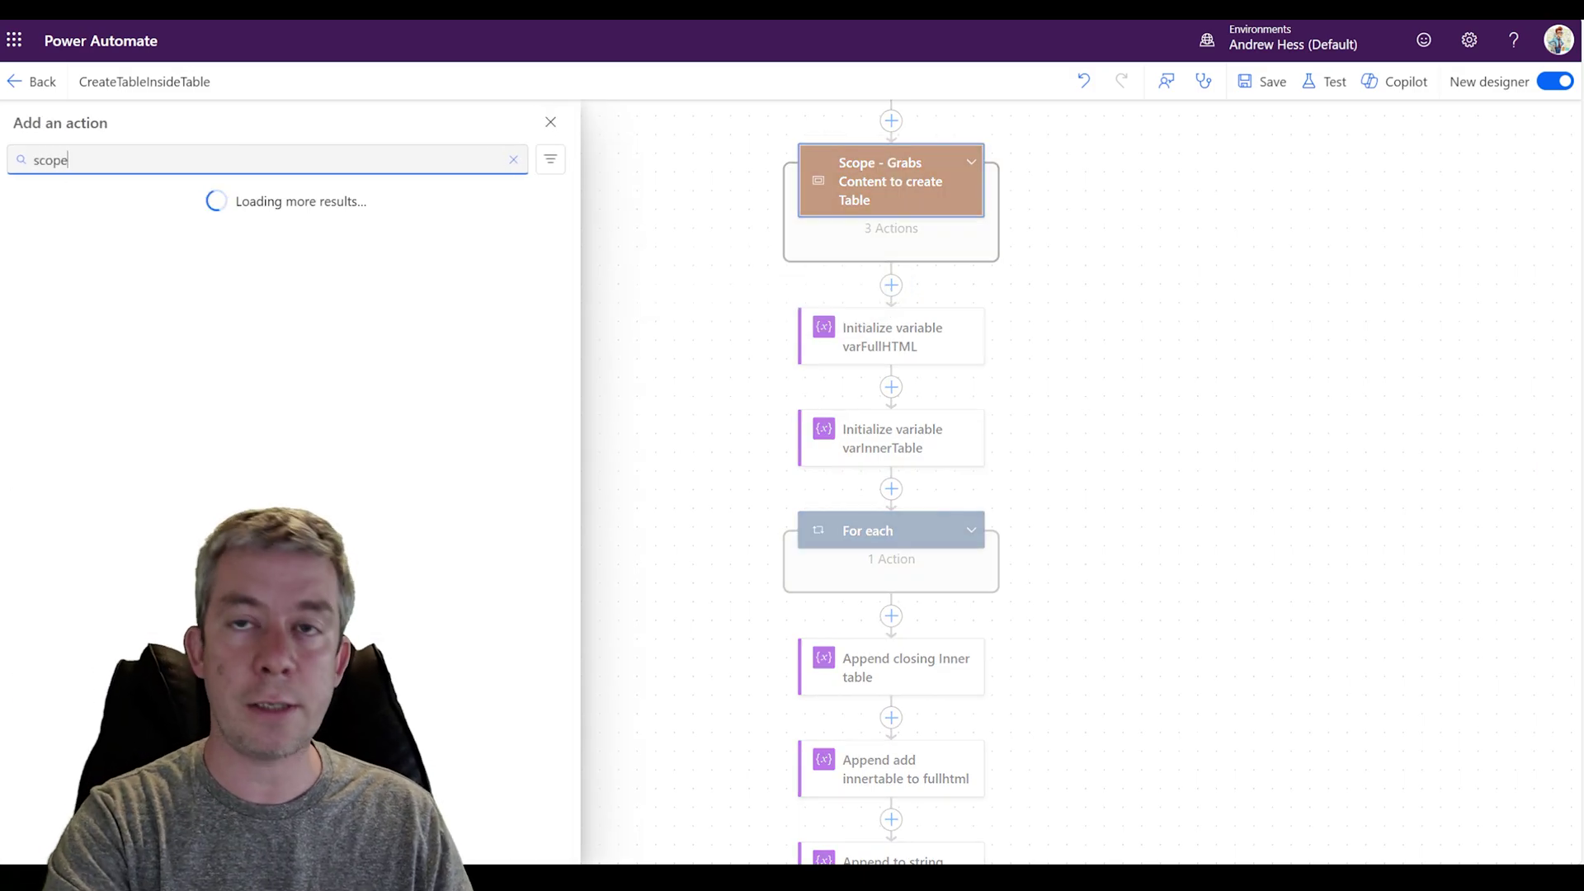
click(132, 290)
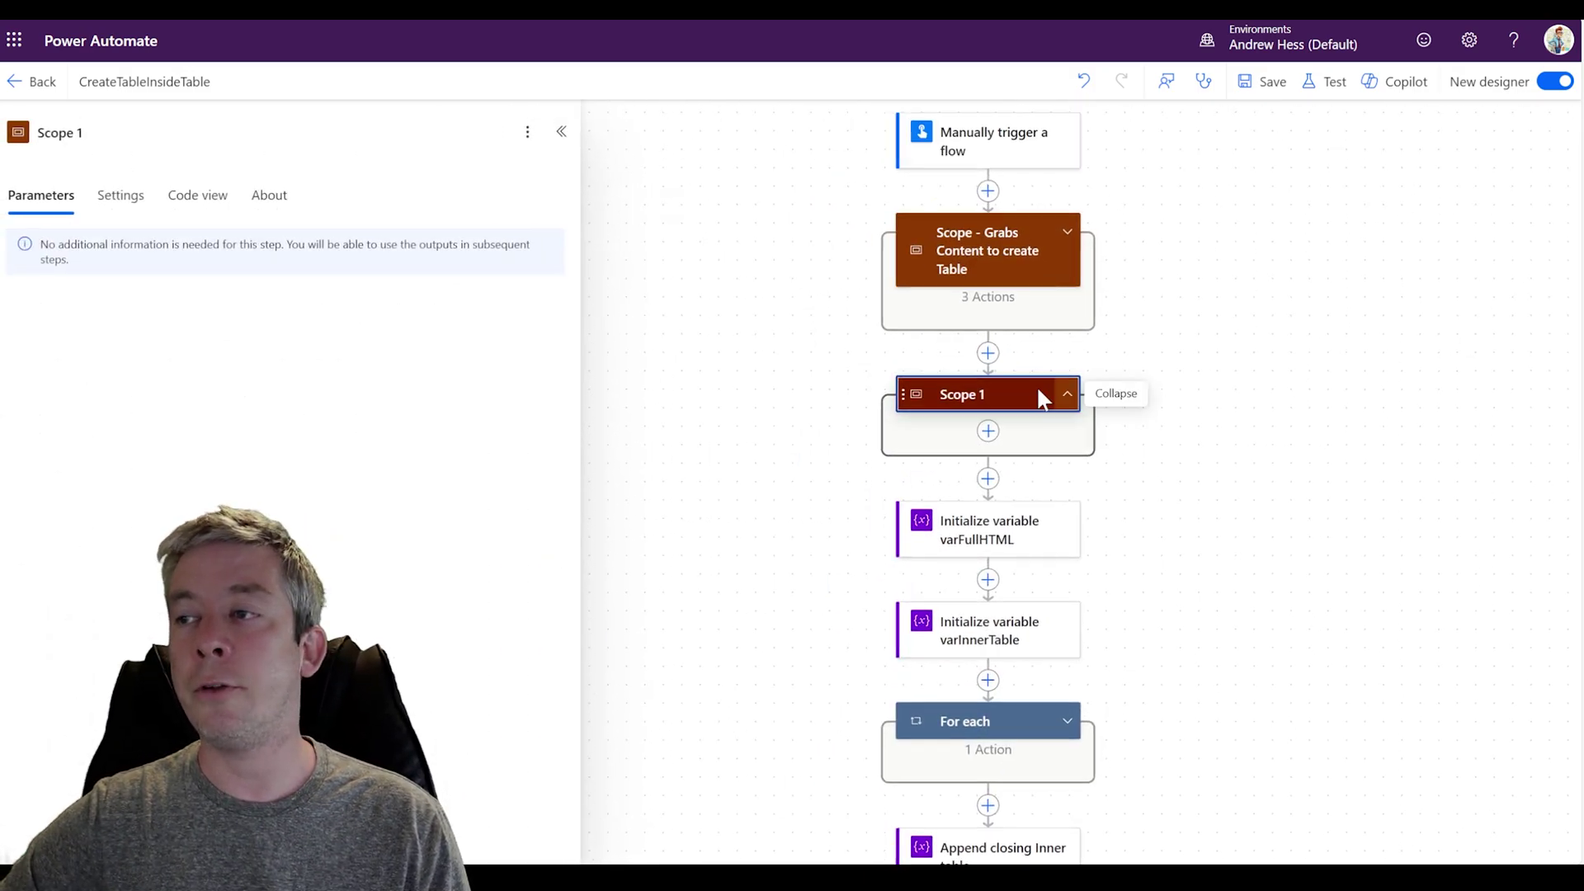
drag(1068, 625, 1073, 504)
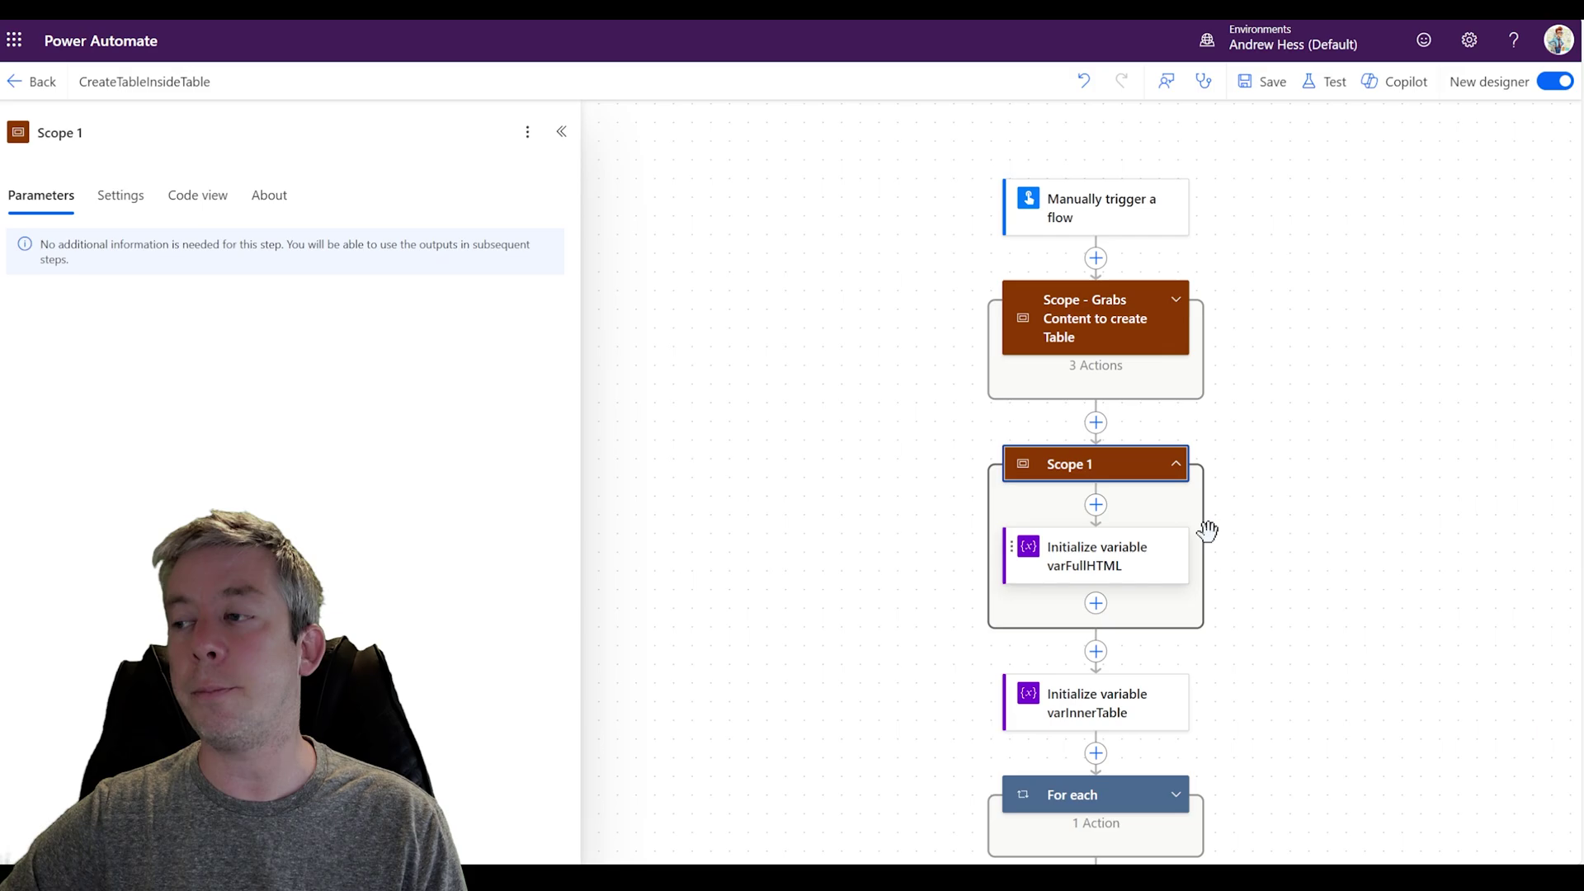
click(1264, 81)
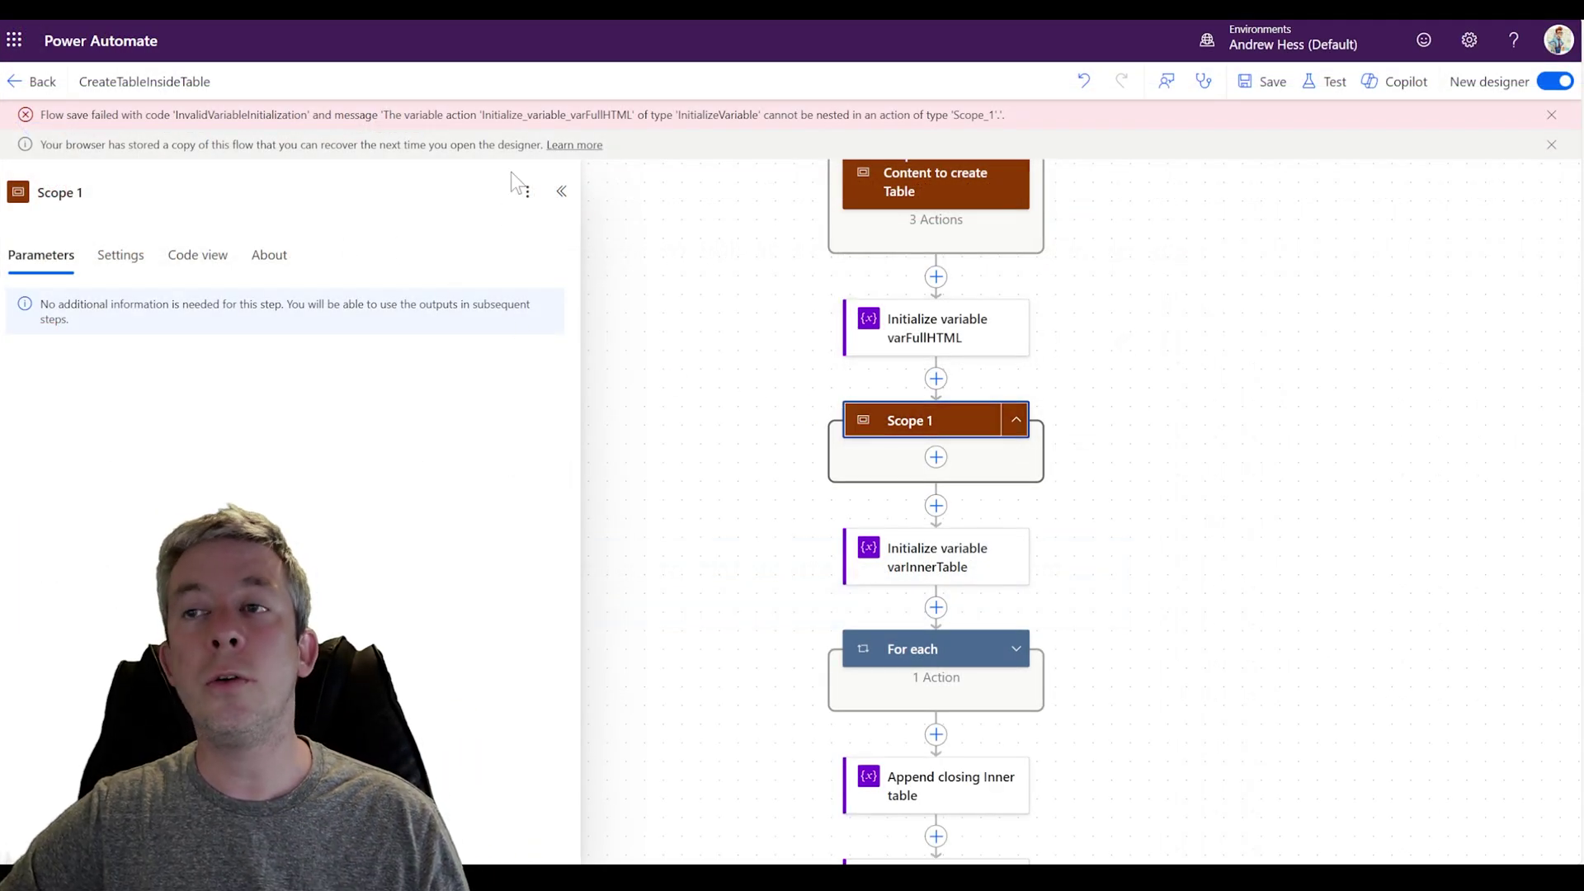
Delete the empty Scope 1 below Initialize variable varFullHTML, confirming the removal
click(527, 192)
click(561, 284)
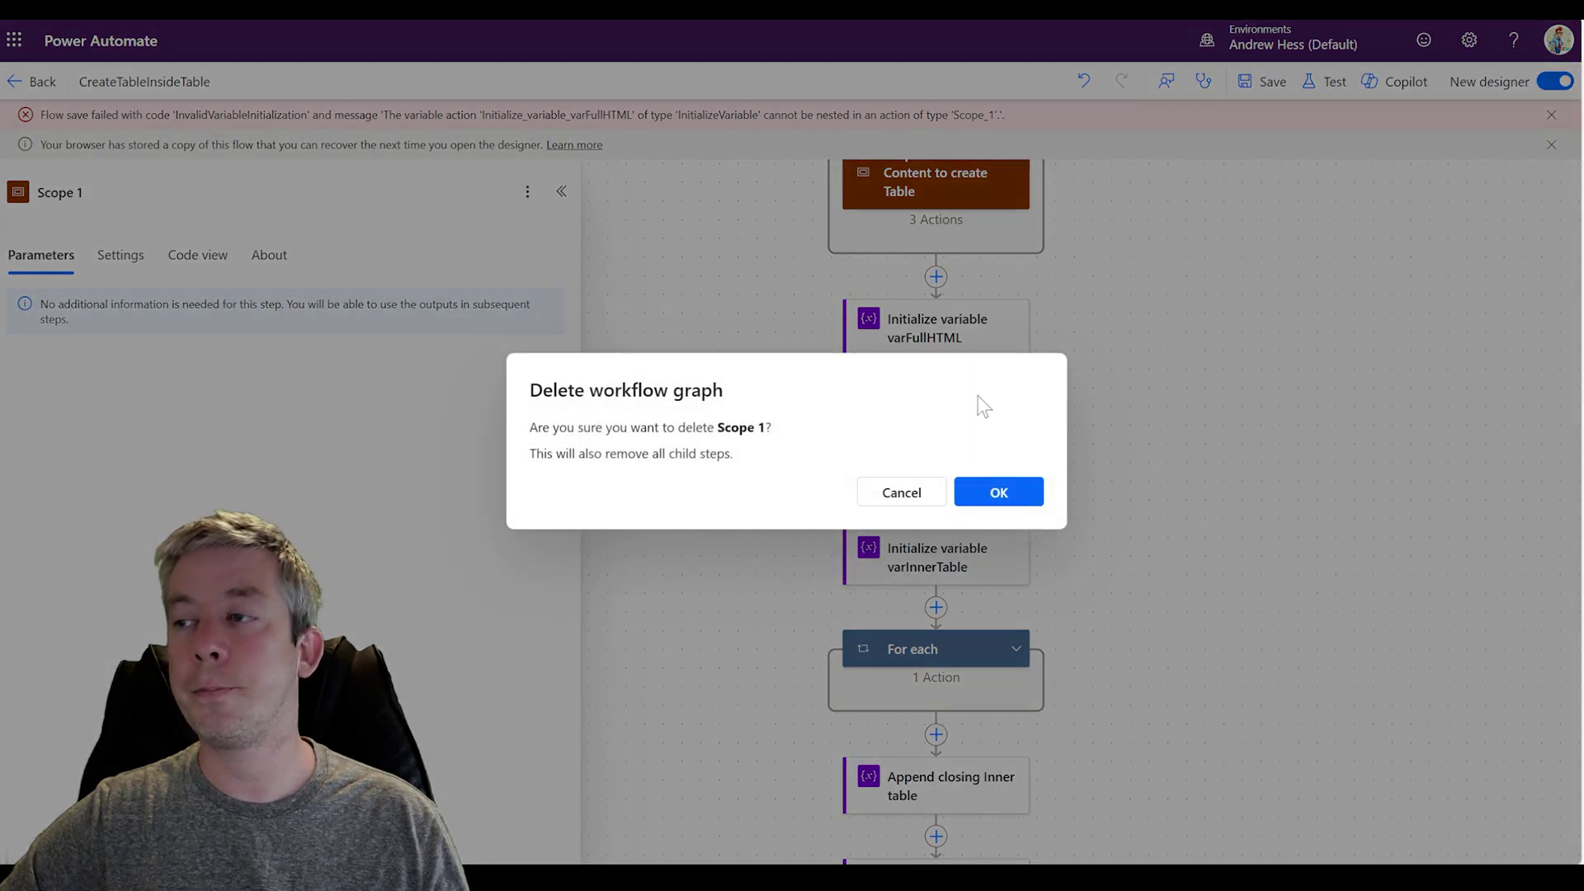
click(994, 493)
scroll(855, 272, up, 2)
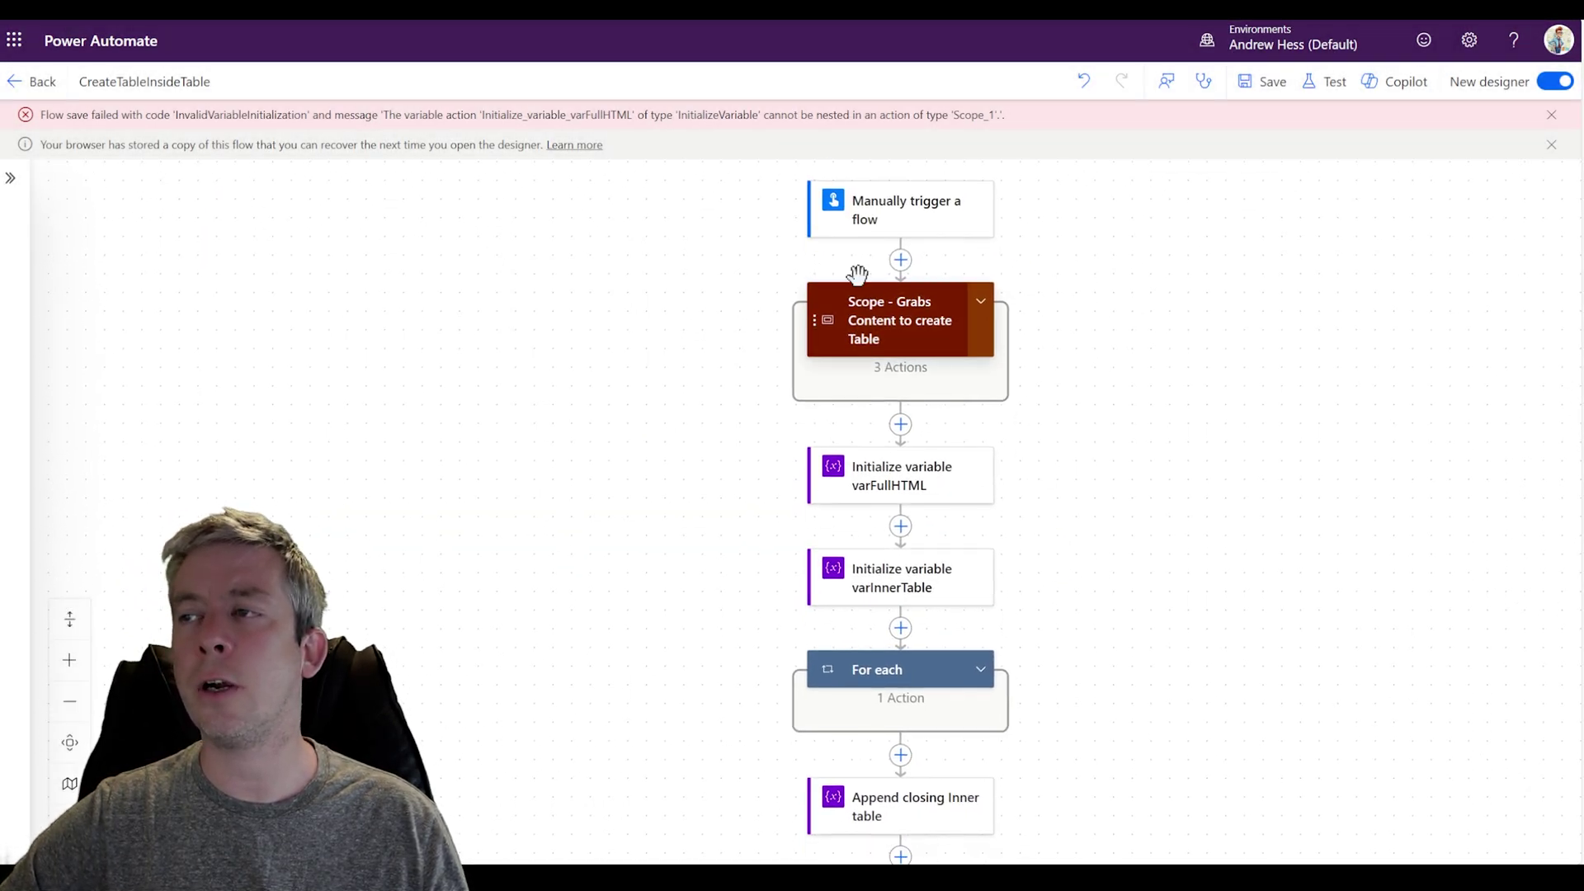
Collapse the MainBody scope and examine the actions inside the ErrorHandling scope
click(983, 307)
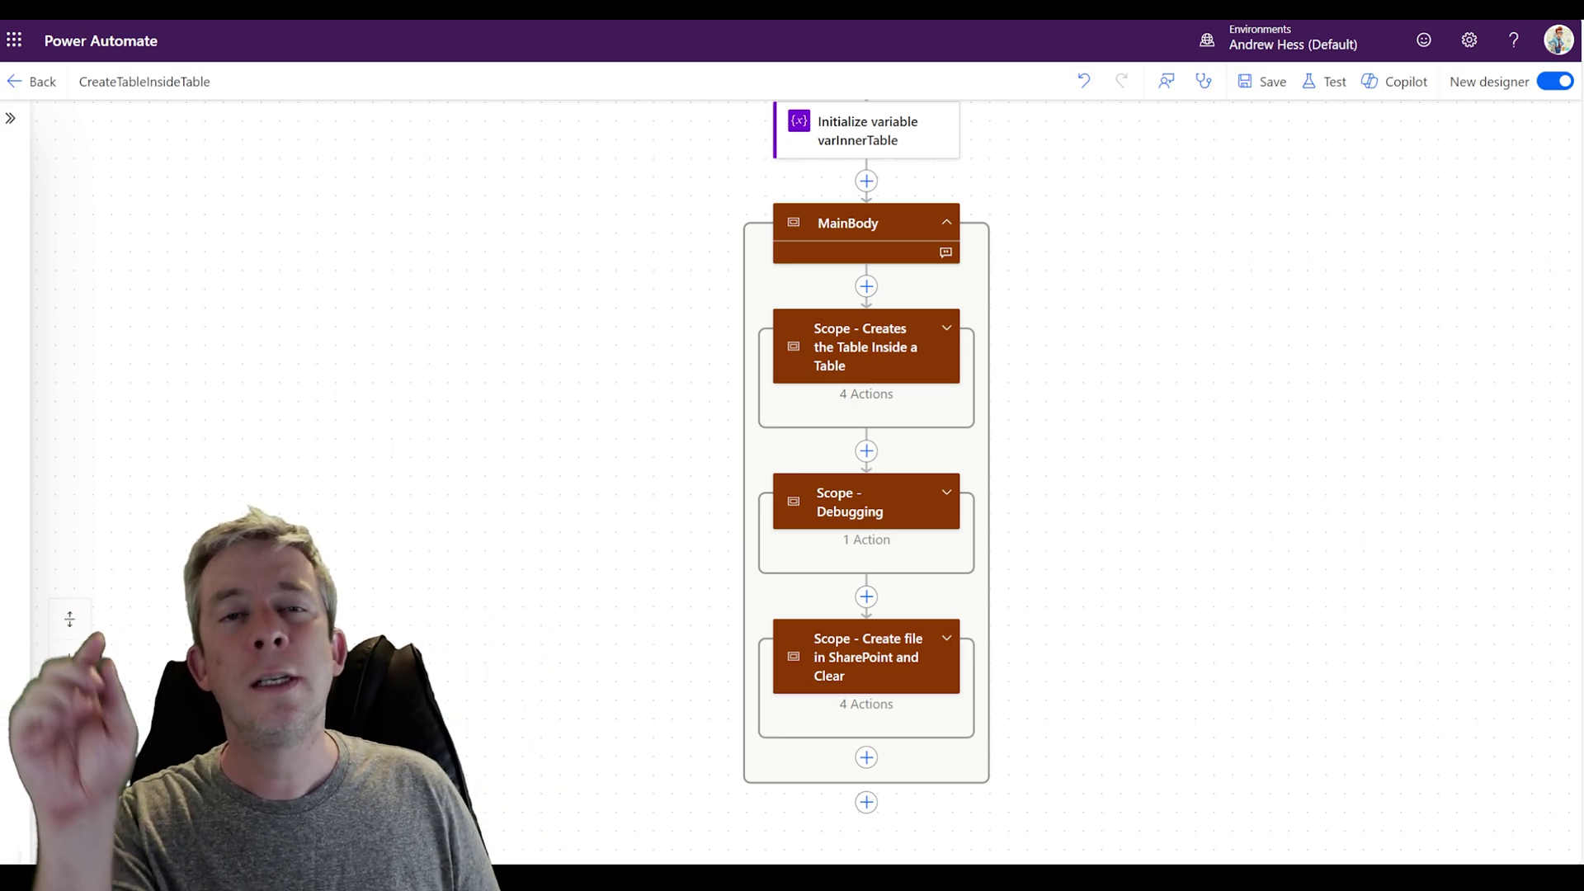
click(946, 223)
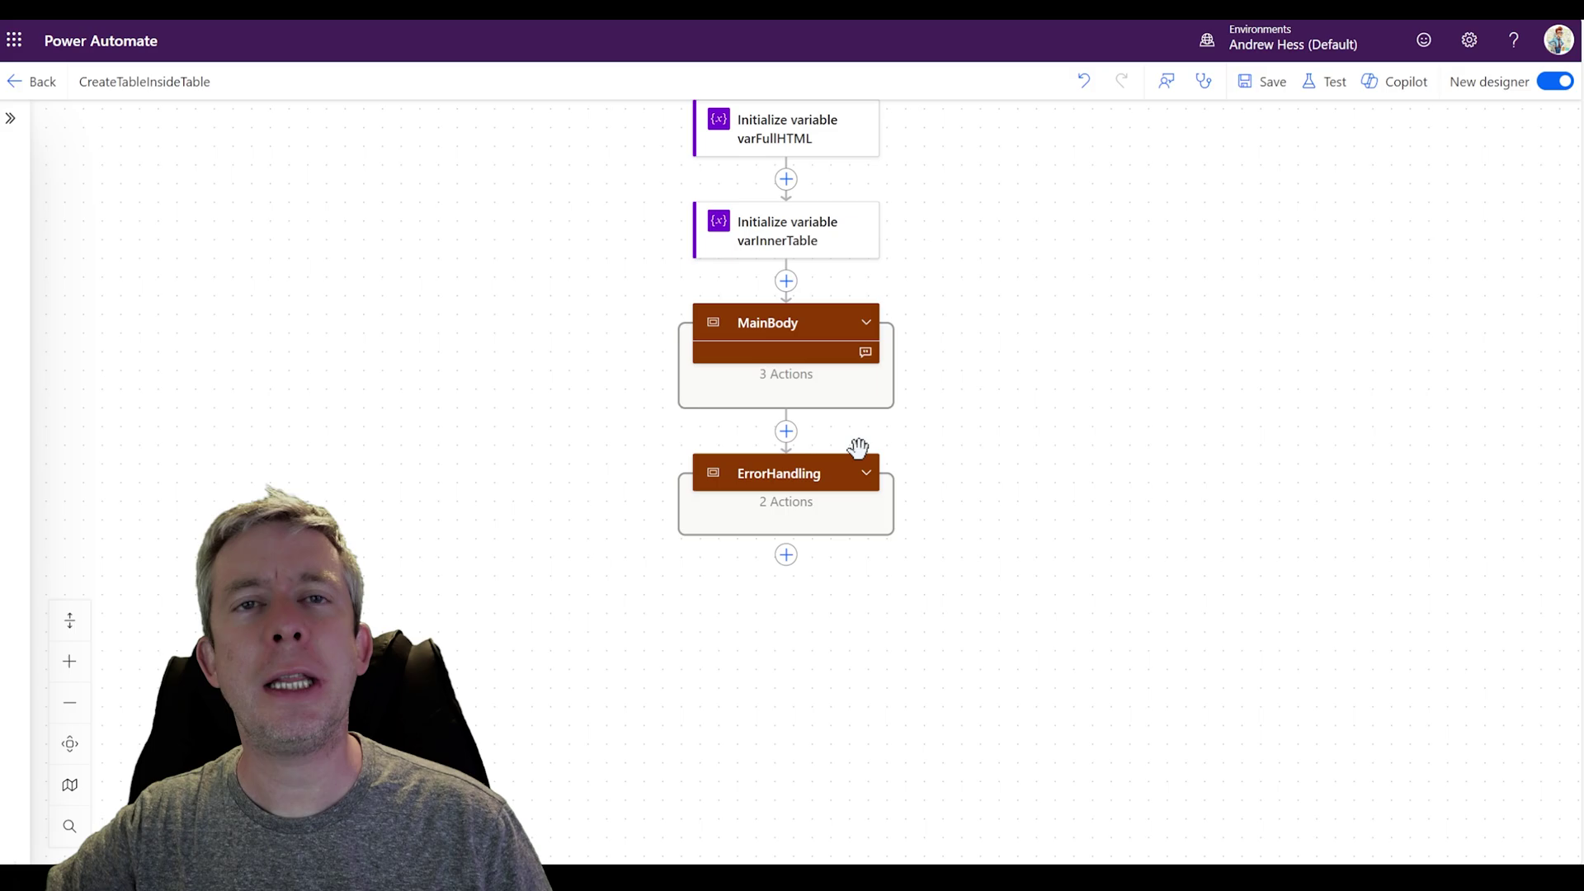
click(865, 478)
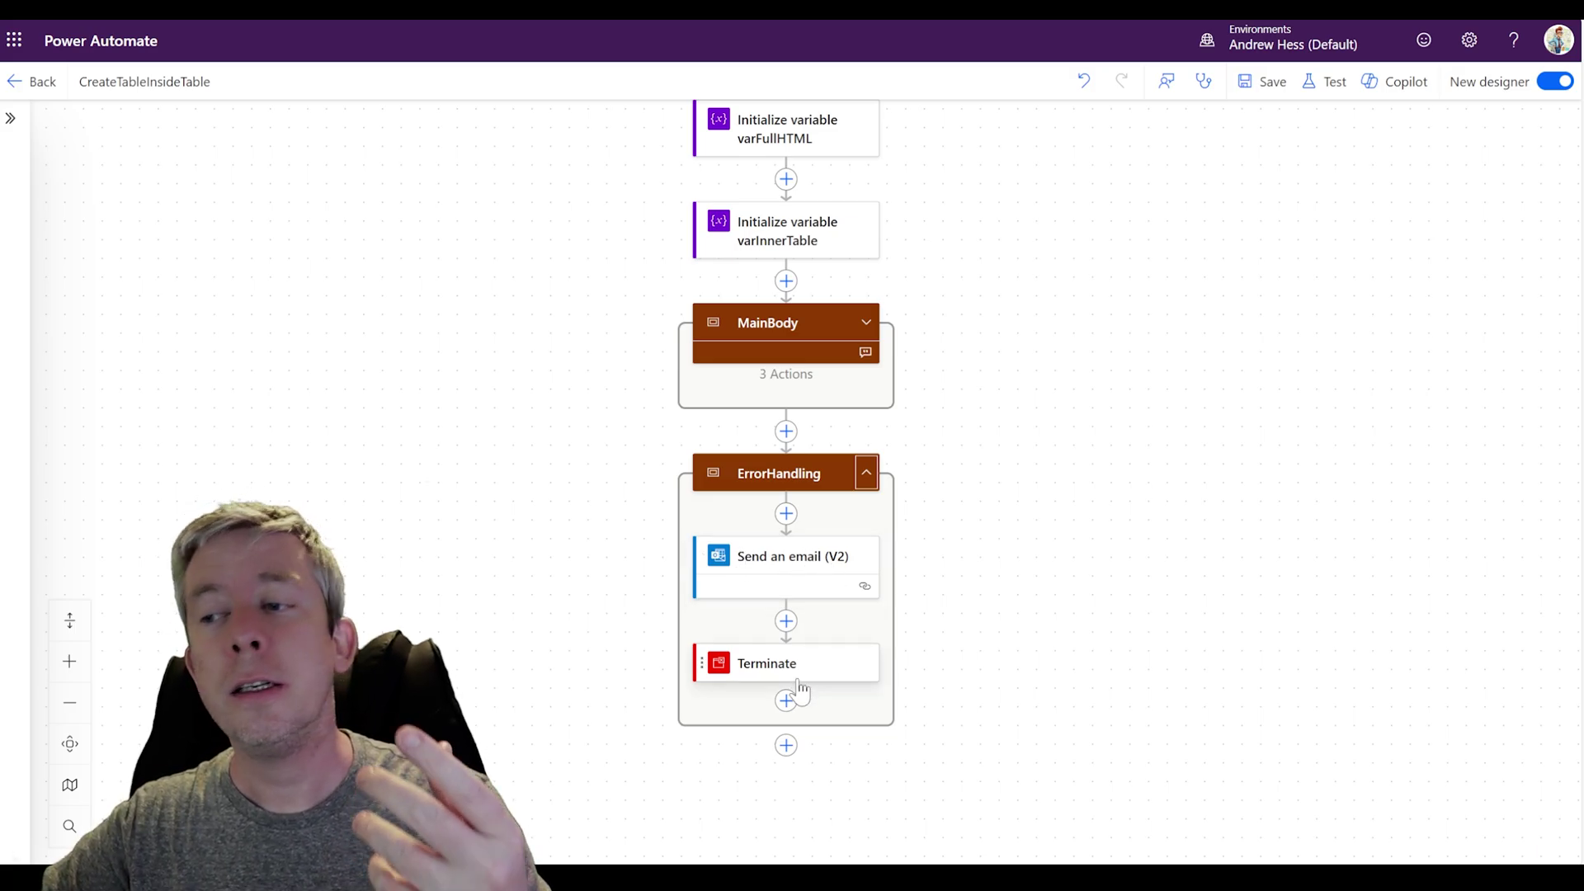
click(865, 473)
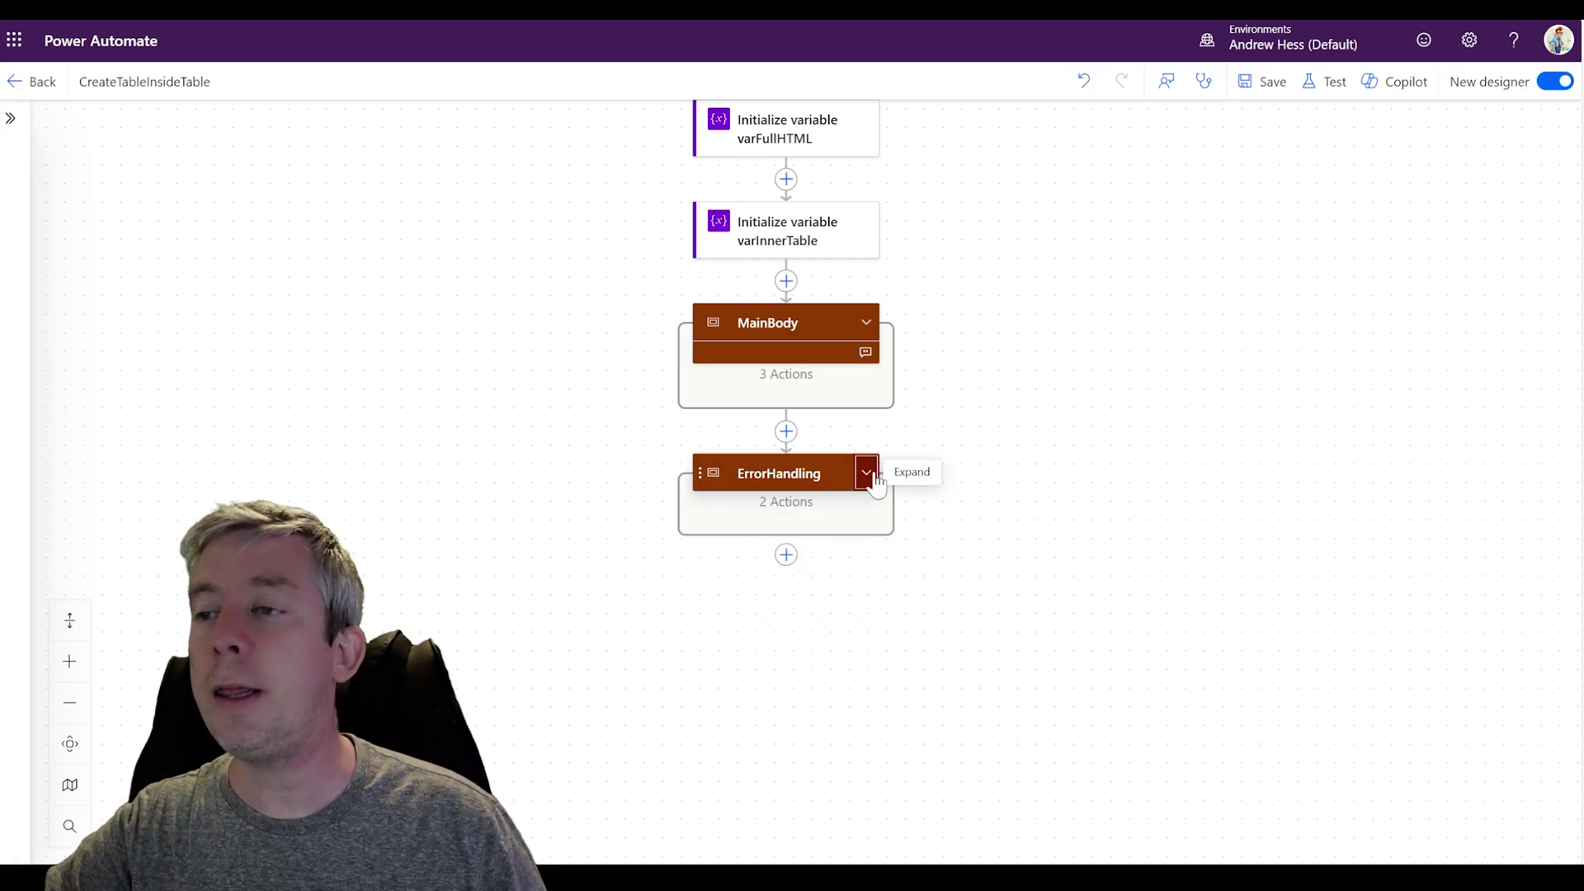
Set the ErrorHandling scope to run after MainBody only when it has timed out, is skipped or has failed
click(805, 473)
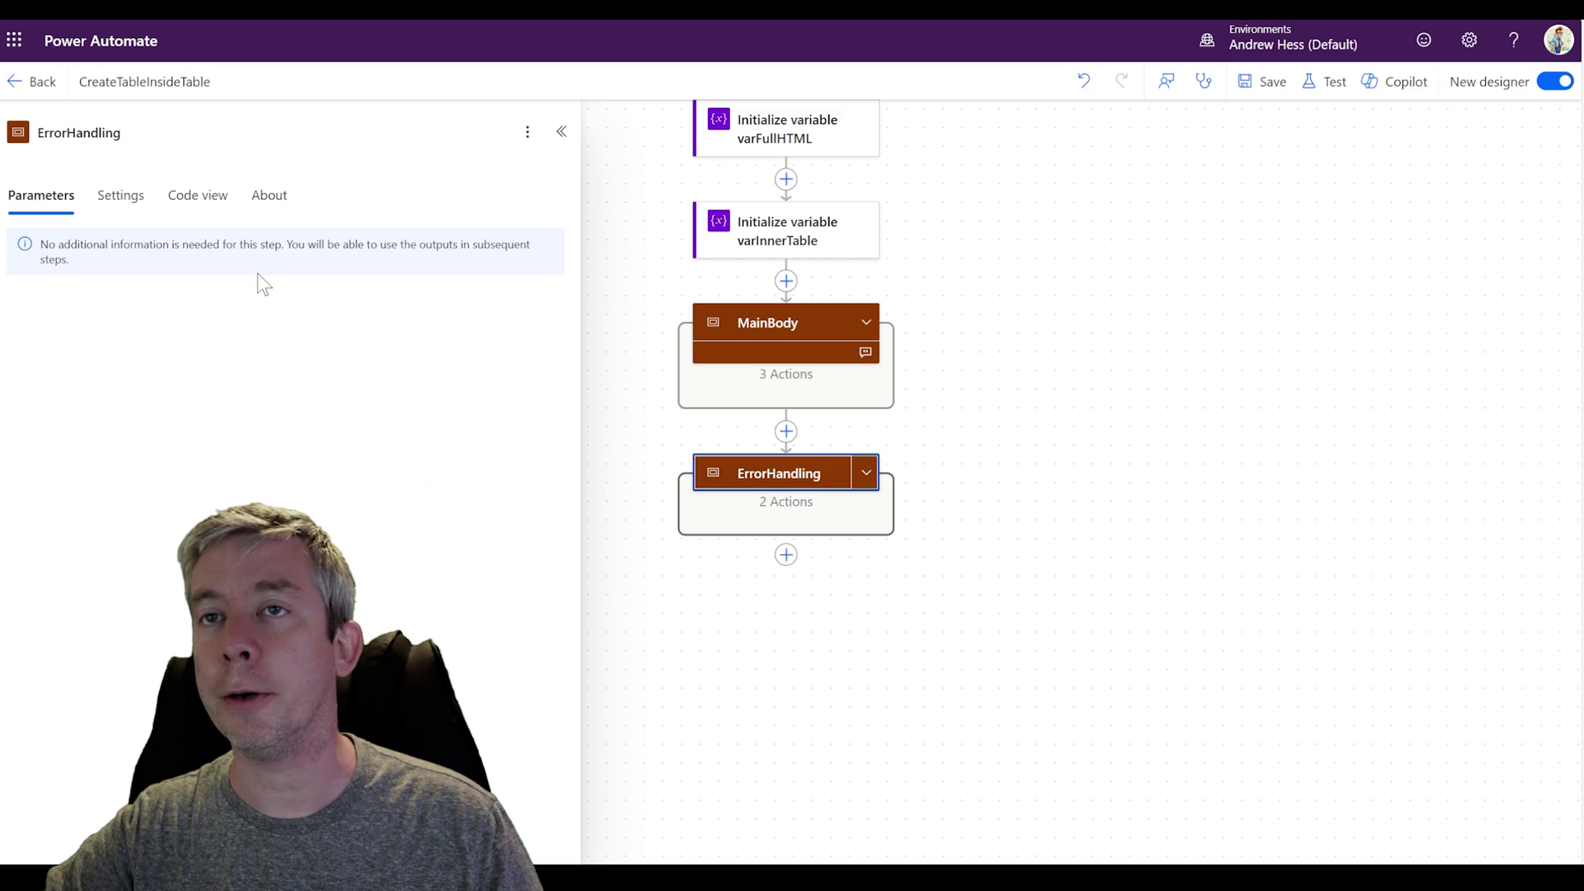
click(122, 202)
click(57, 330)
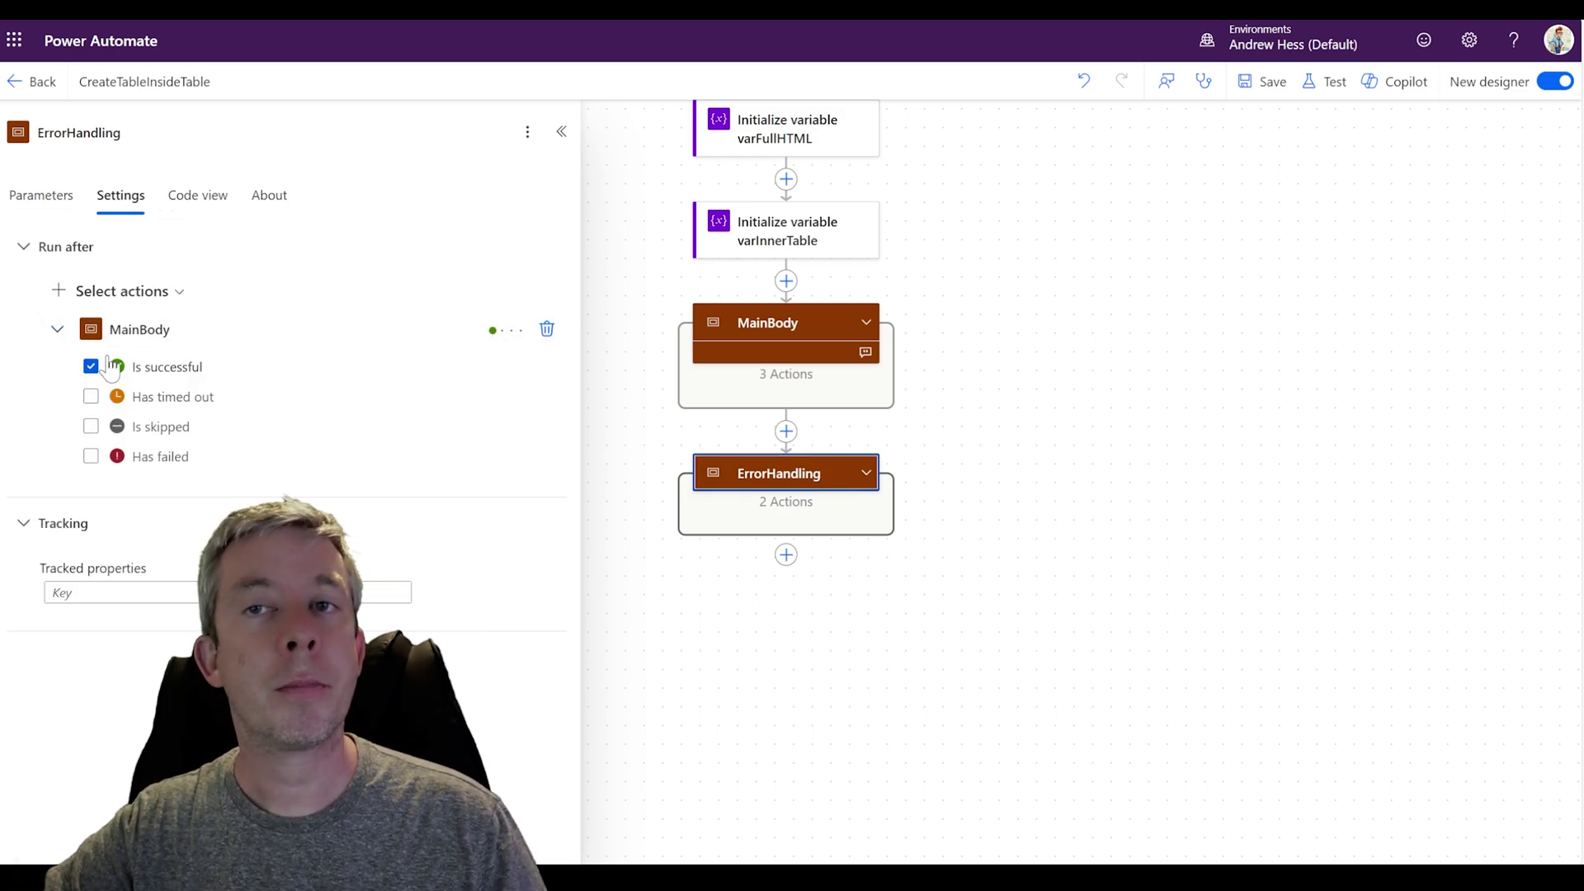
click(91, 397)
click(91, 426)
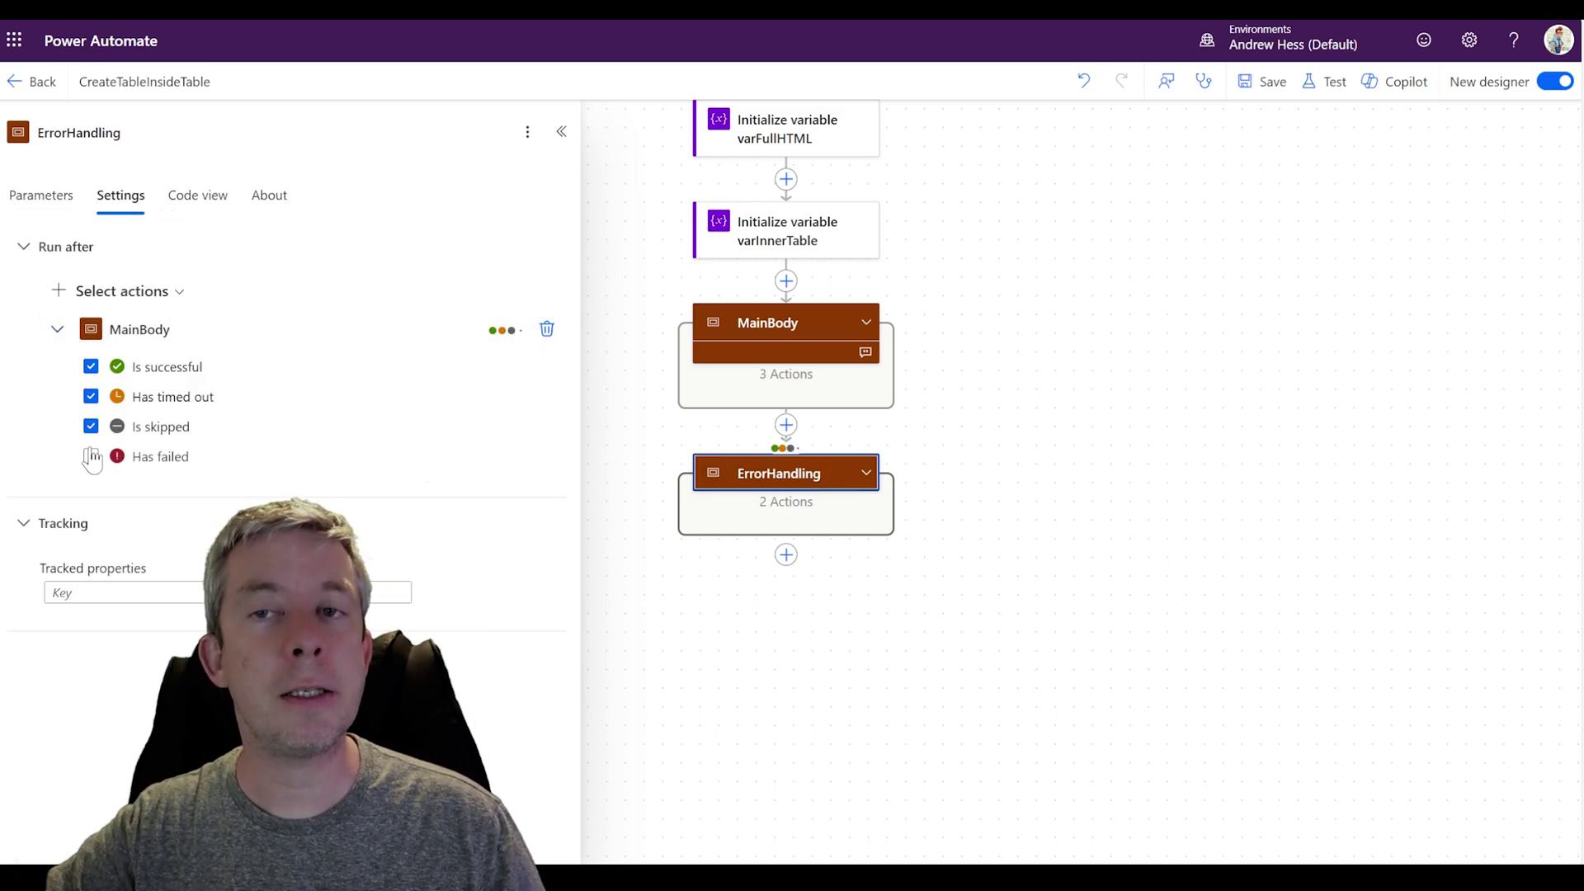
click(91, 456)
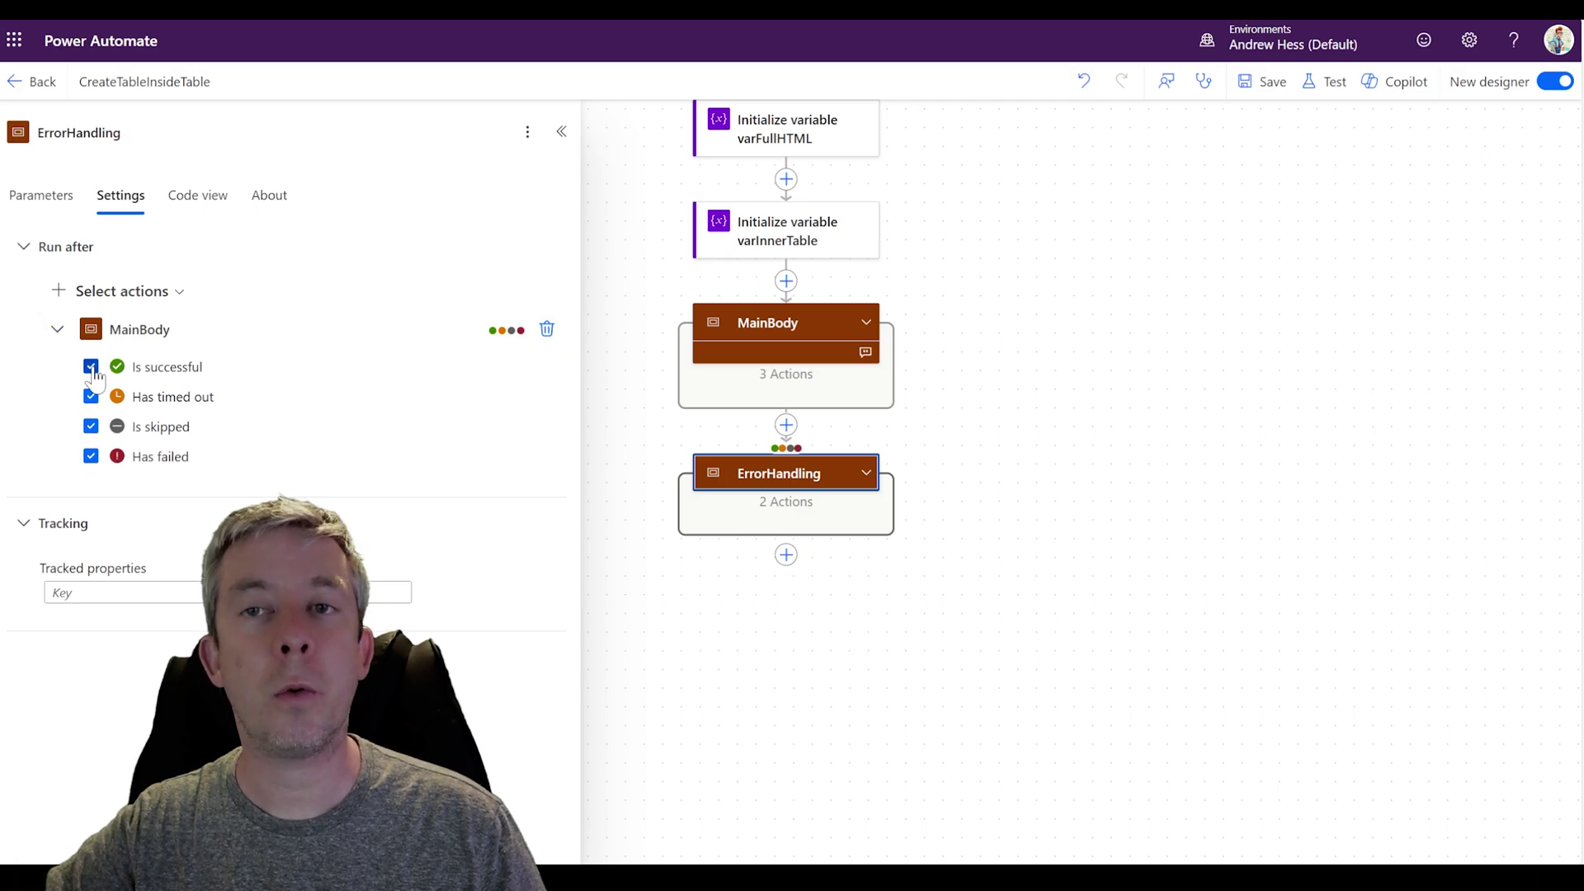
click(91, 366)
Inspect the workflow() subject and the DateTime expression in the body of the Send an email (V2) action inside ErrorHandling
click(865, 473)
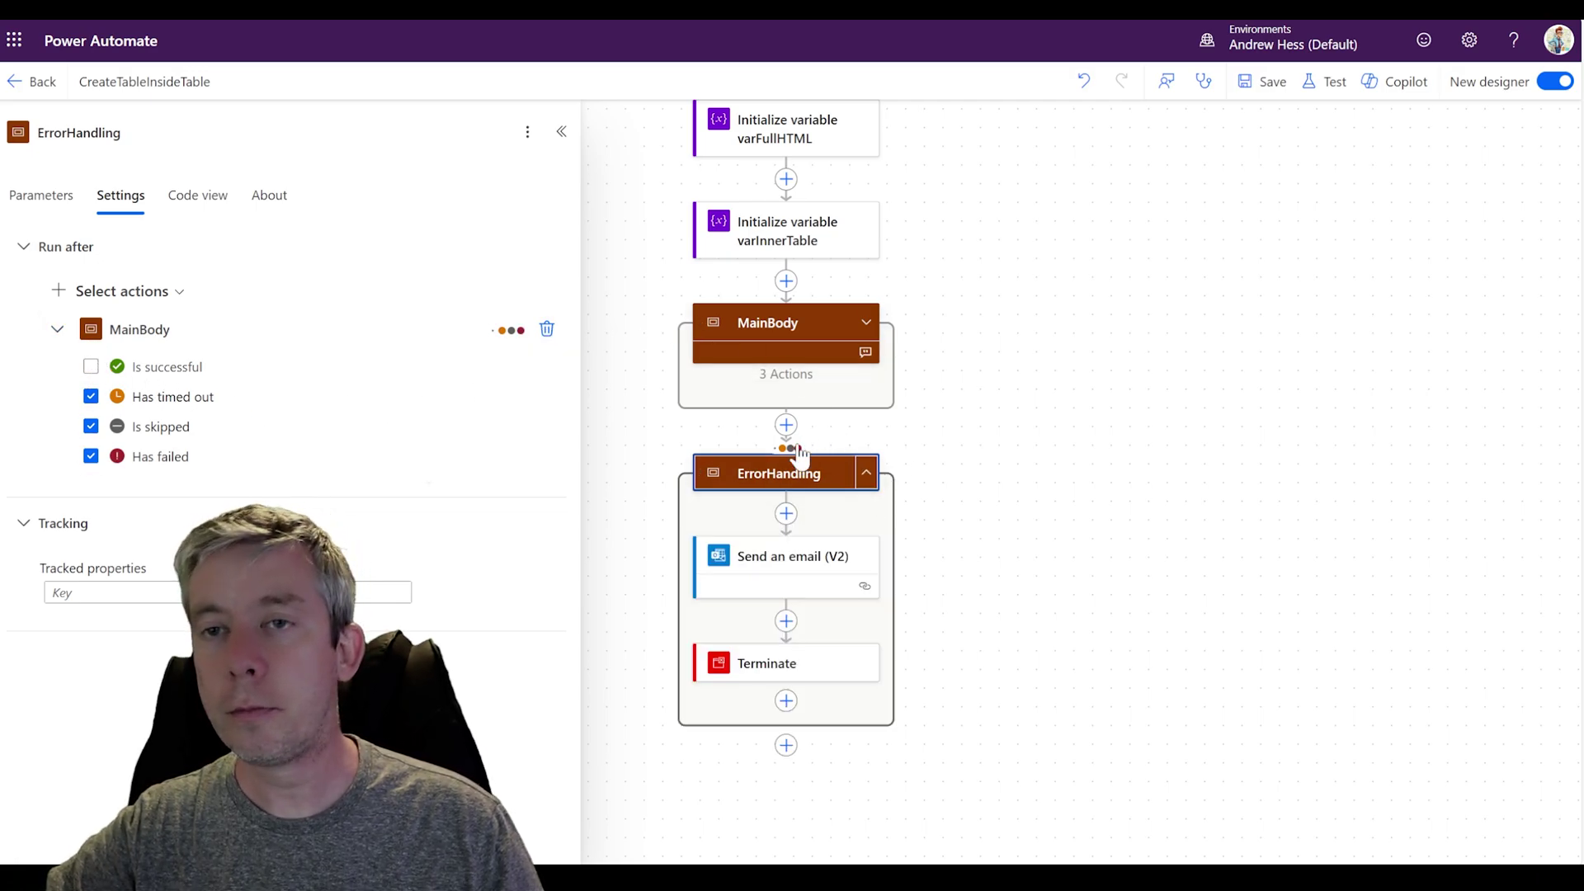
click(769, 581)
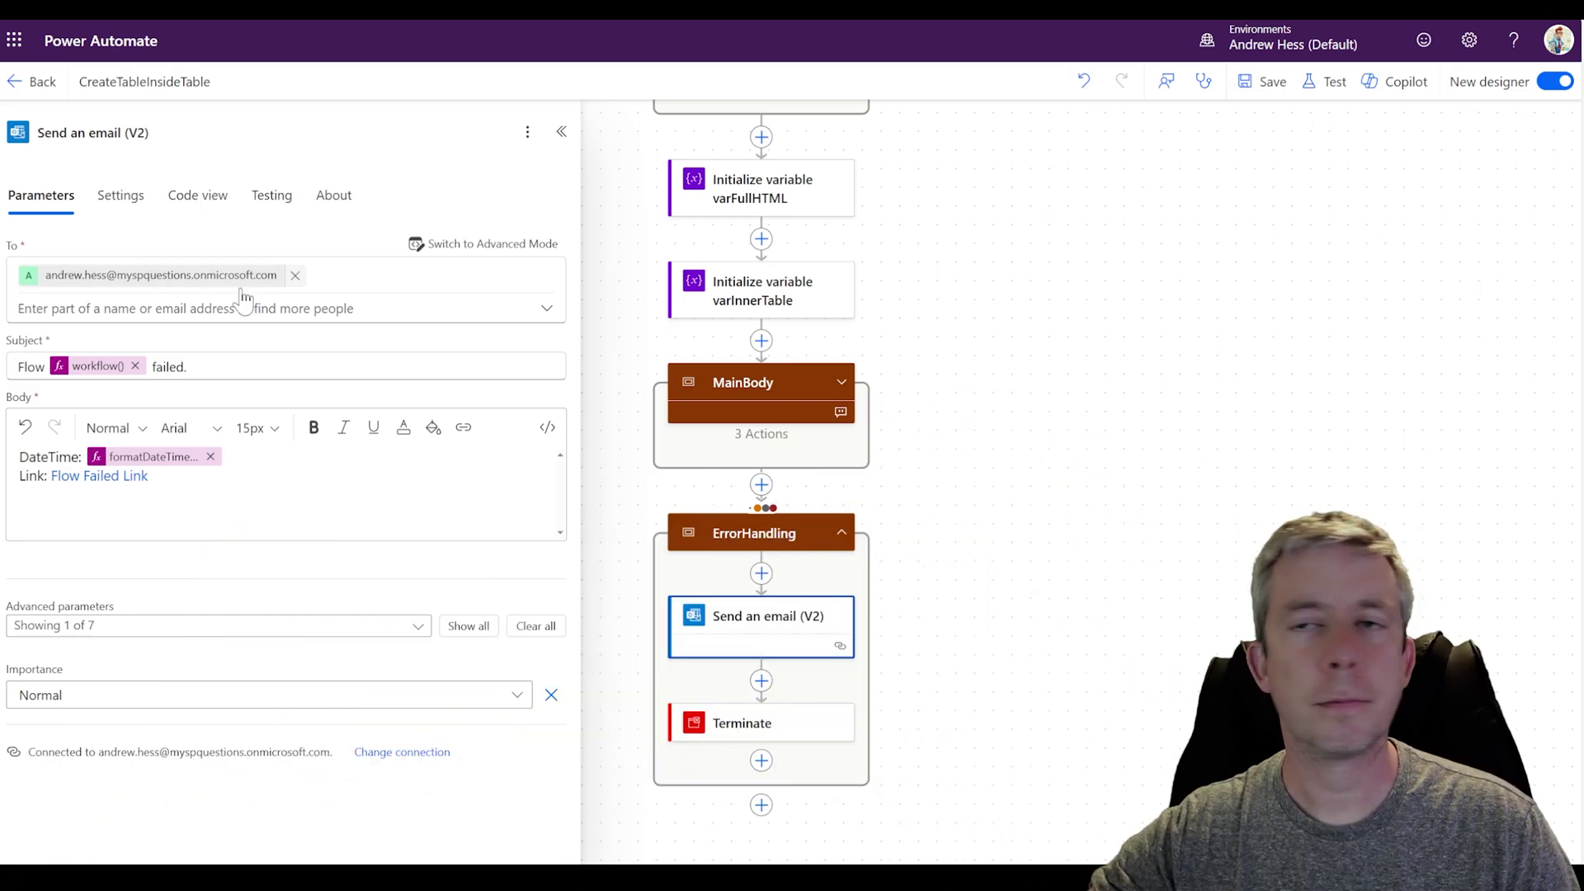
click(98, 366)
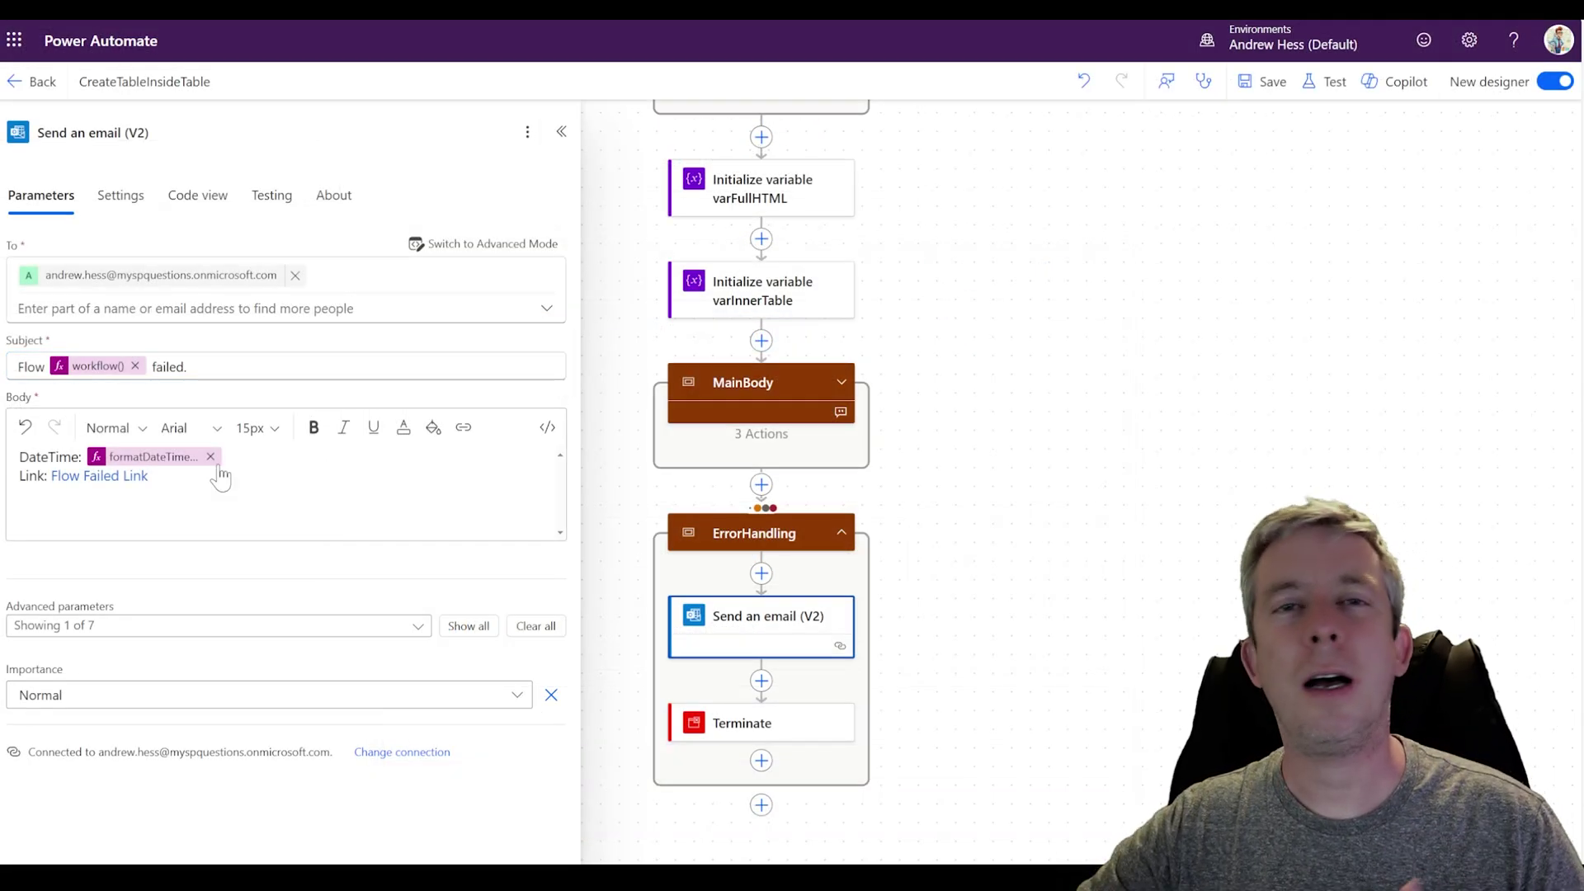
click(157, 465)
click(157, 465)
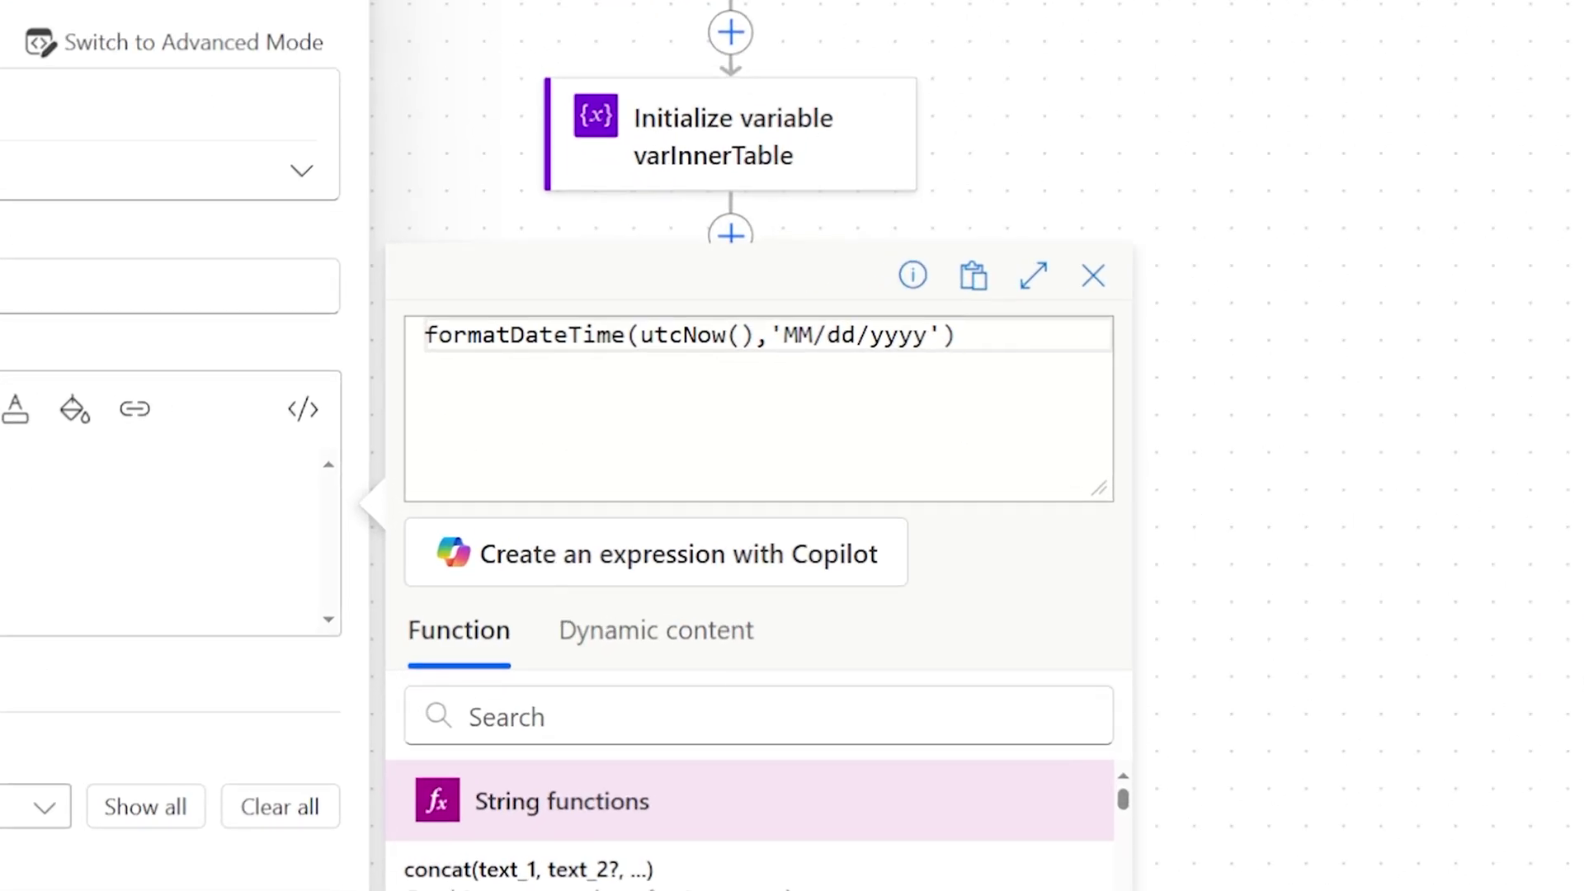
drag(756, 335, 957, 335)
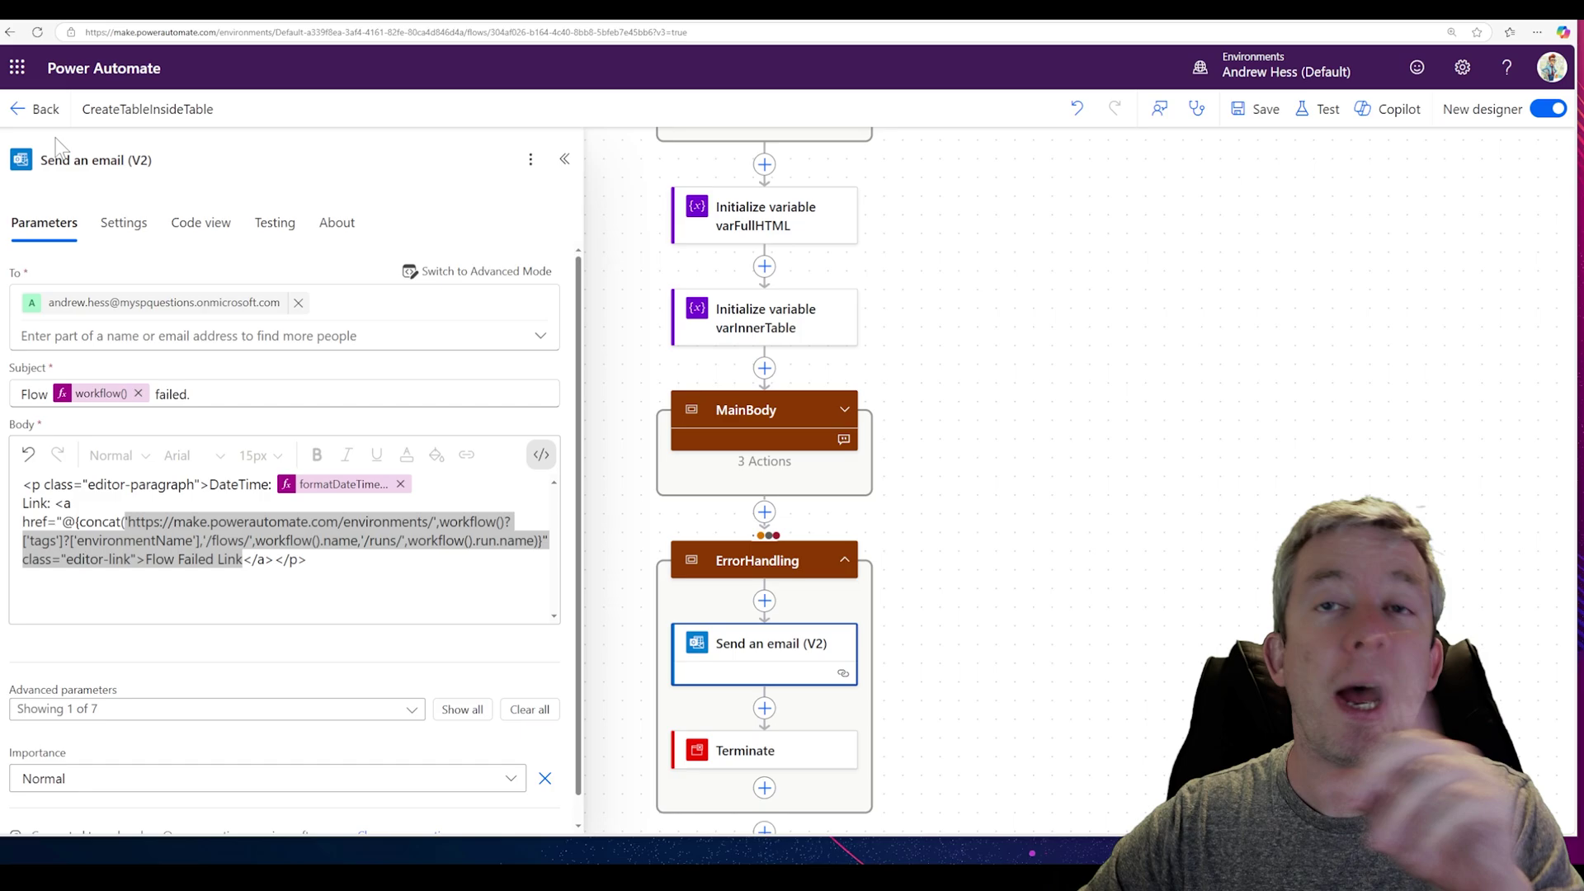
Leave the flow designer and open a failed run from the flow's 28-day run history
click(30, 117)
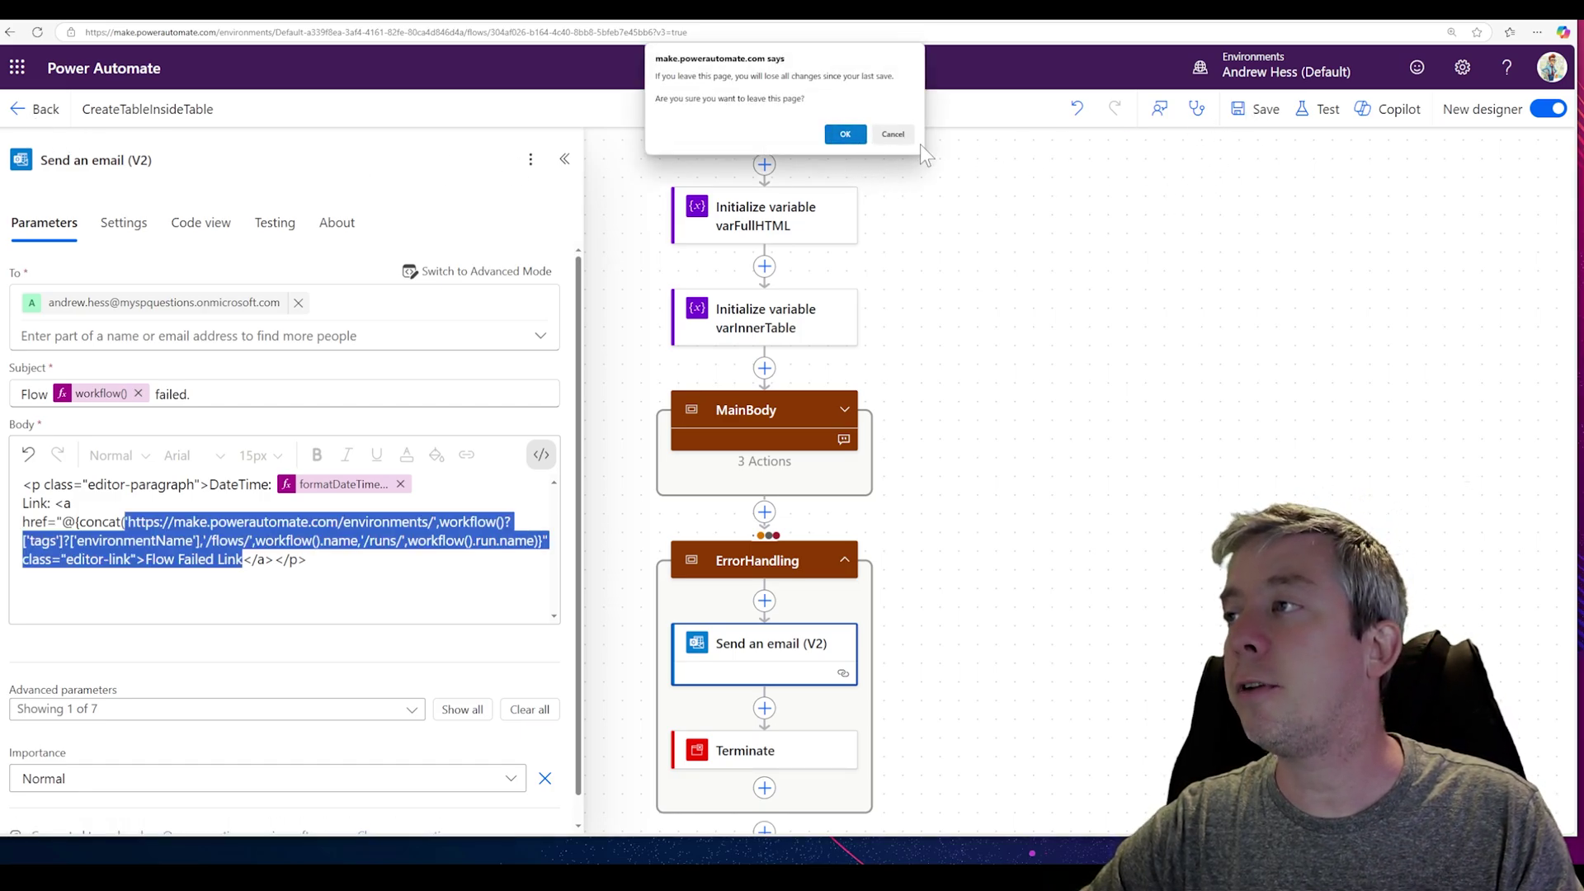
key(Return)
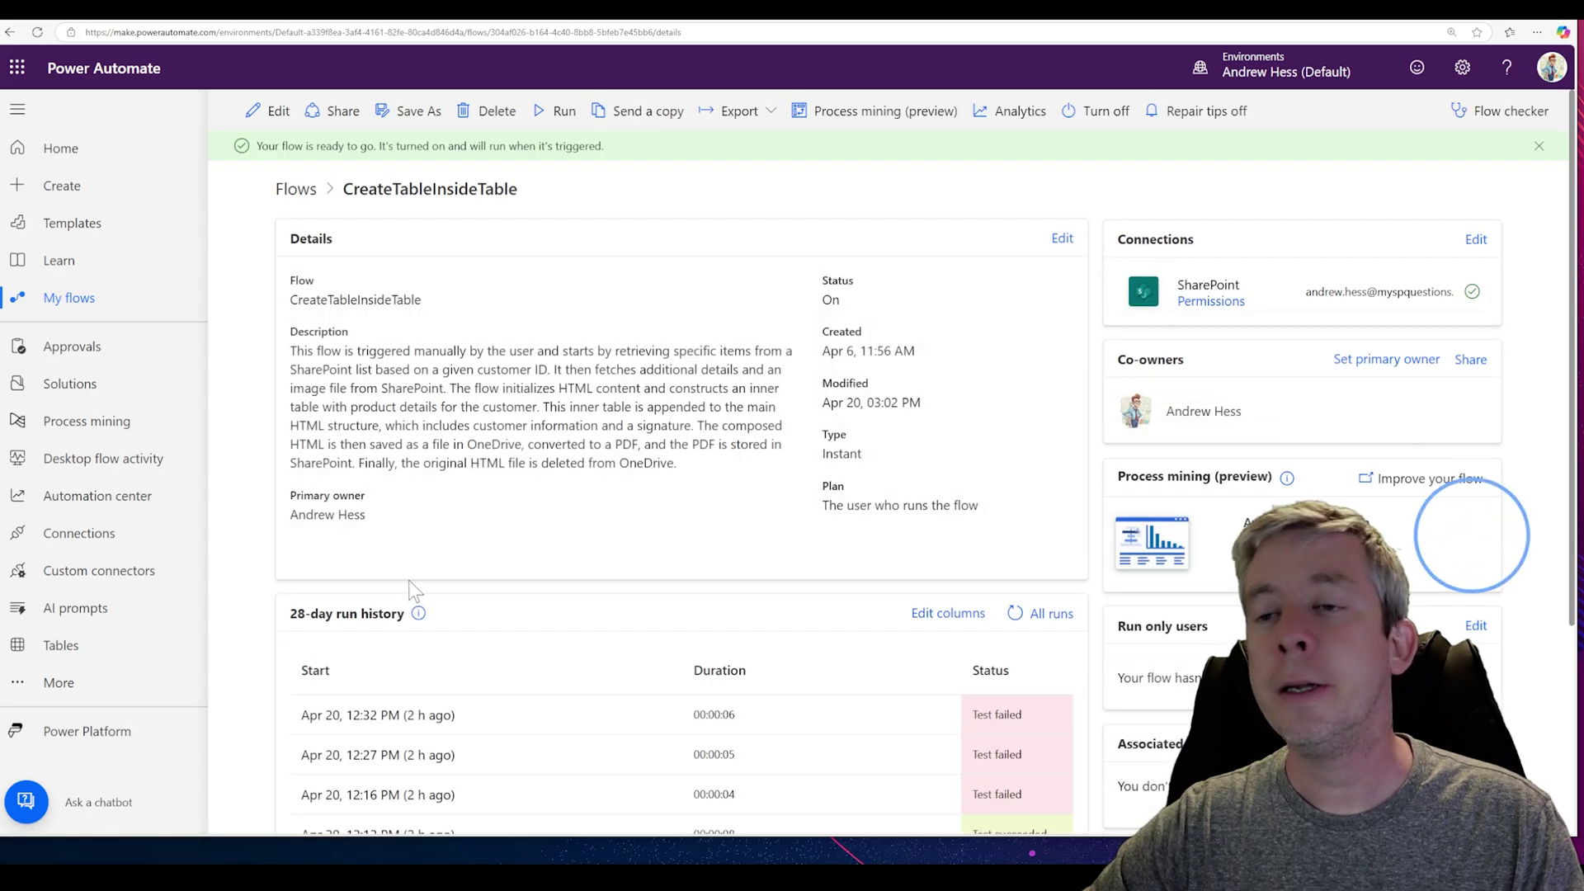
scroll(408, 581, down, 2)
click(378, 529)
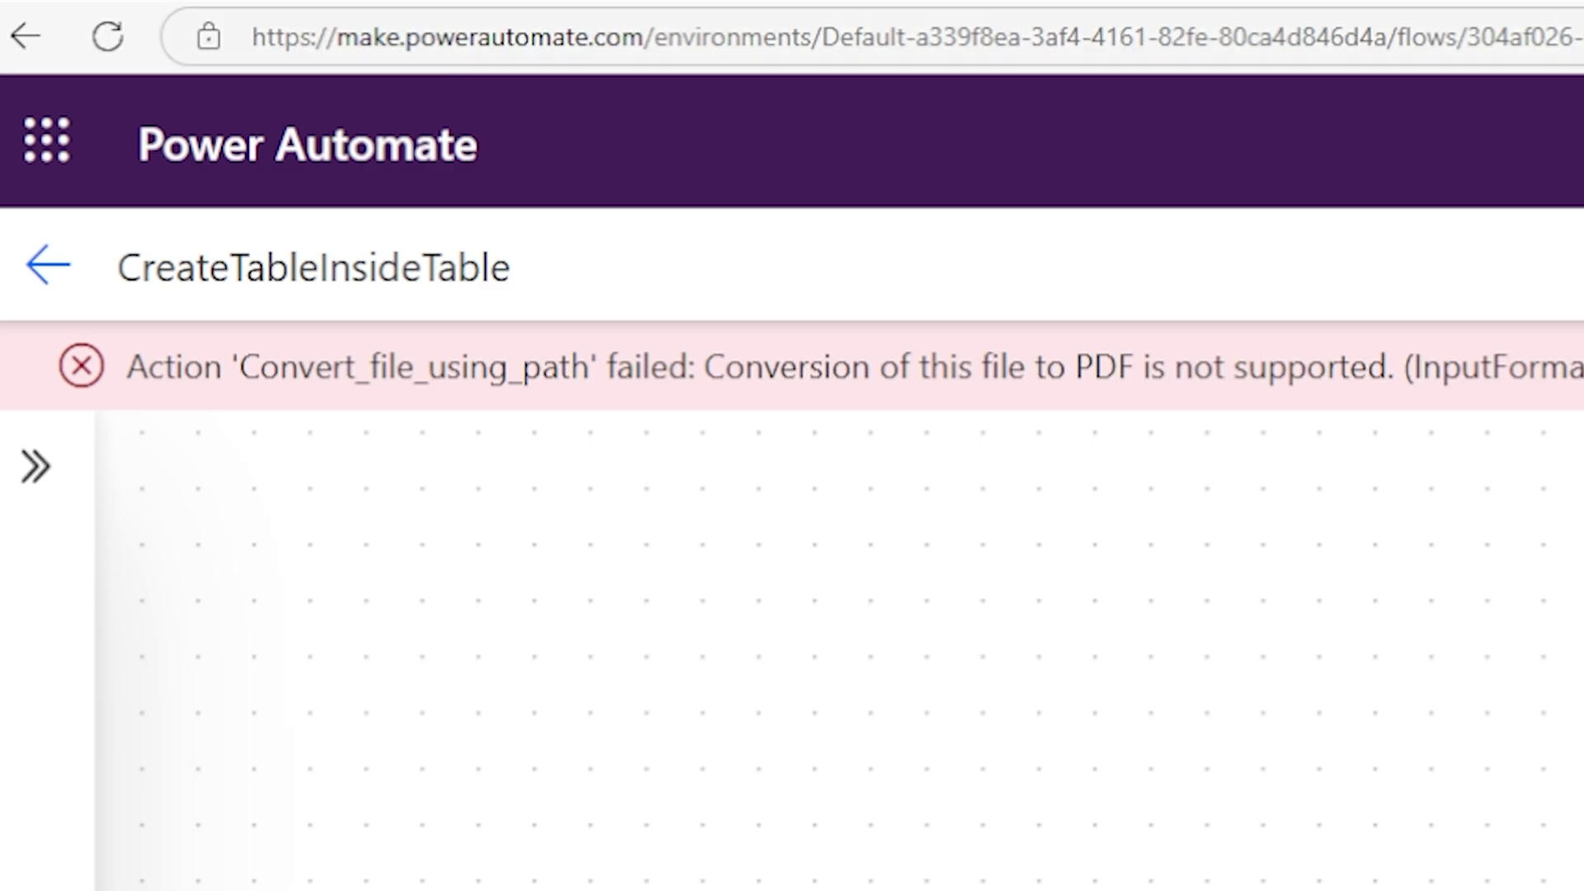
Examine the failed run's URL segment by segment: base address, environment, flows, flow ID and runs
drag(254, 37, 620, 36)
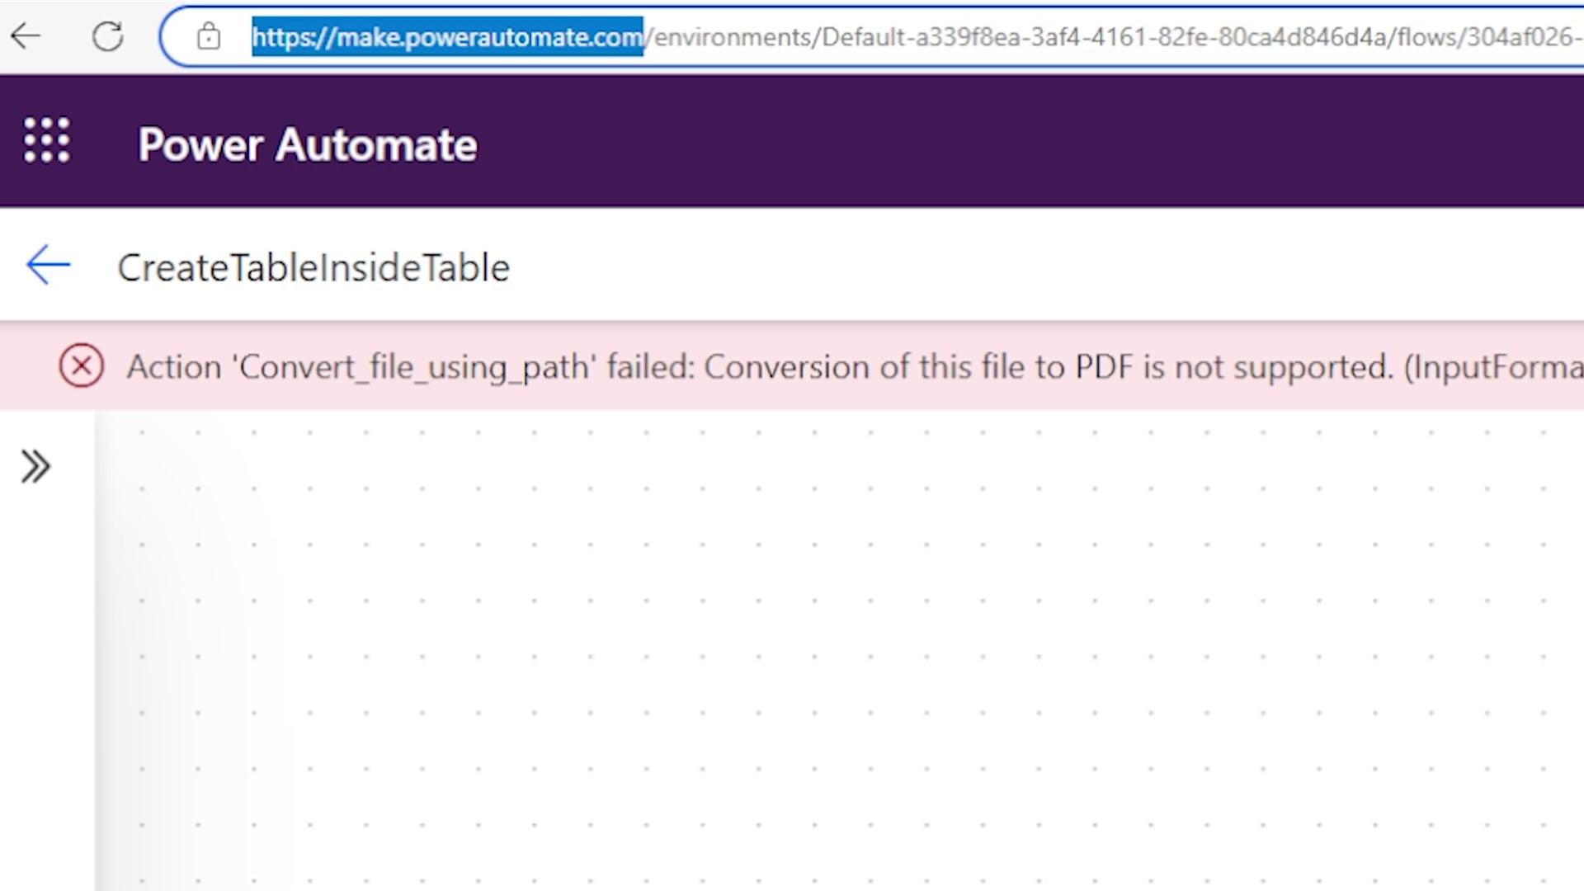
click(684, 36)
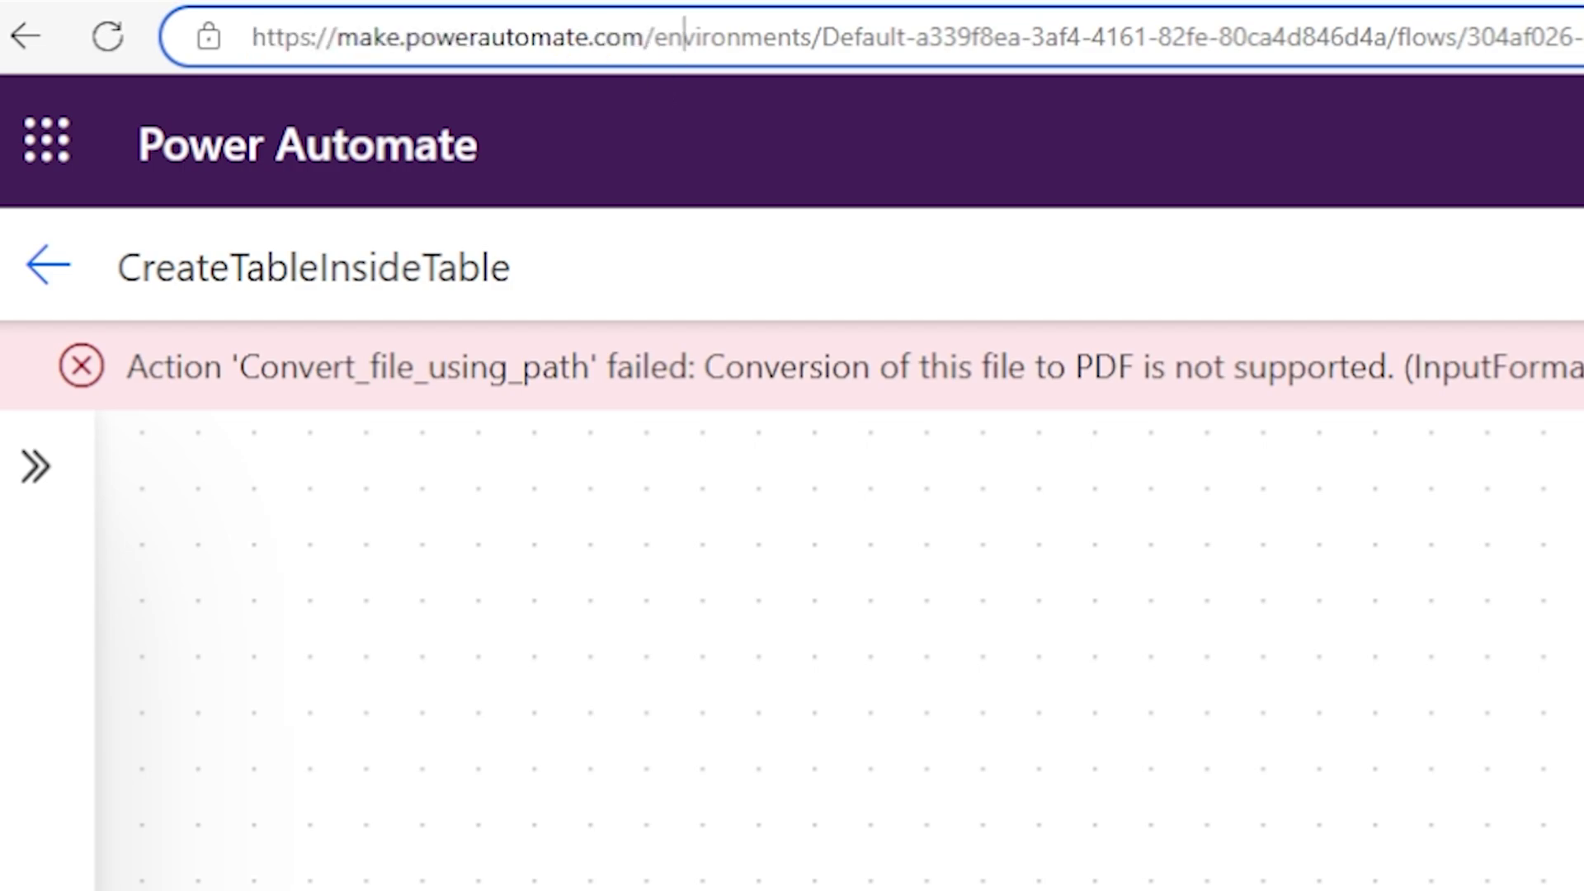
drag(656, 36, 1470, 36)
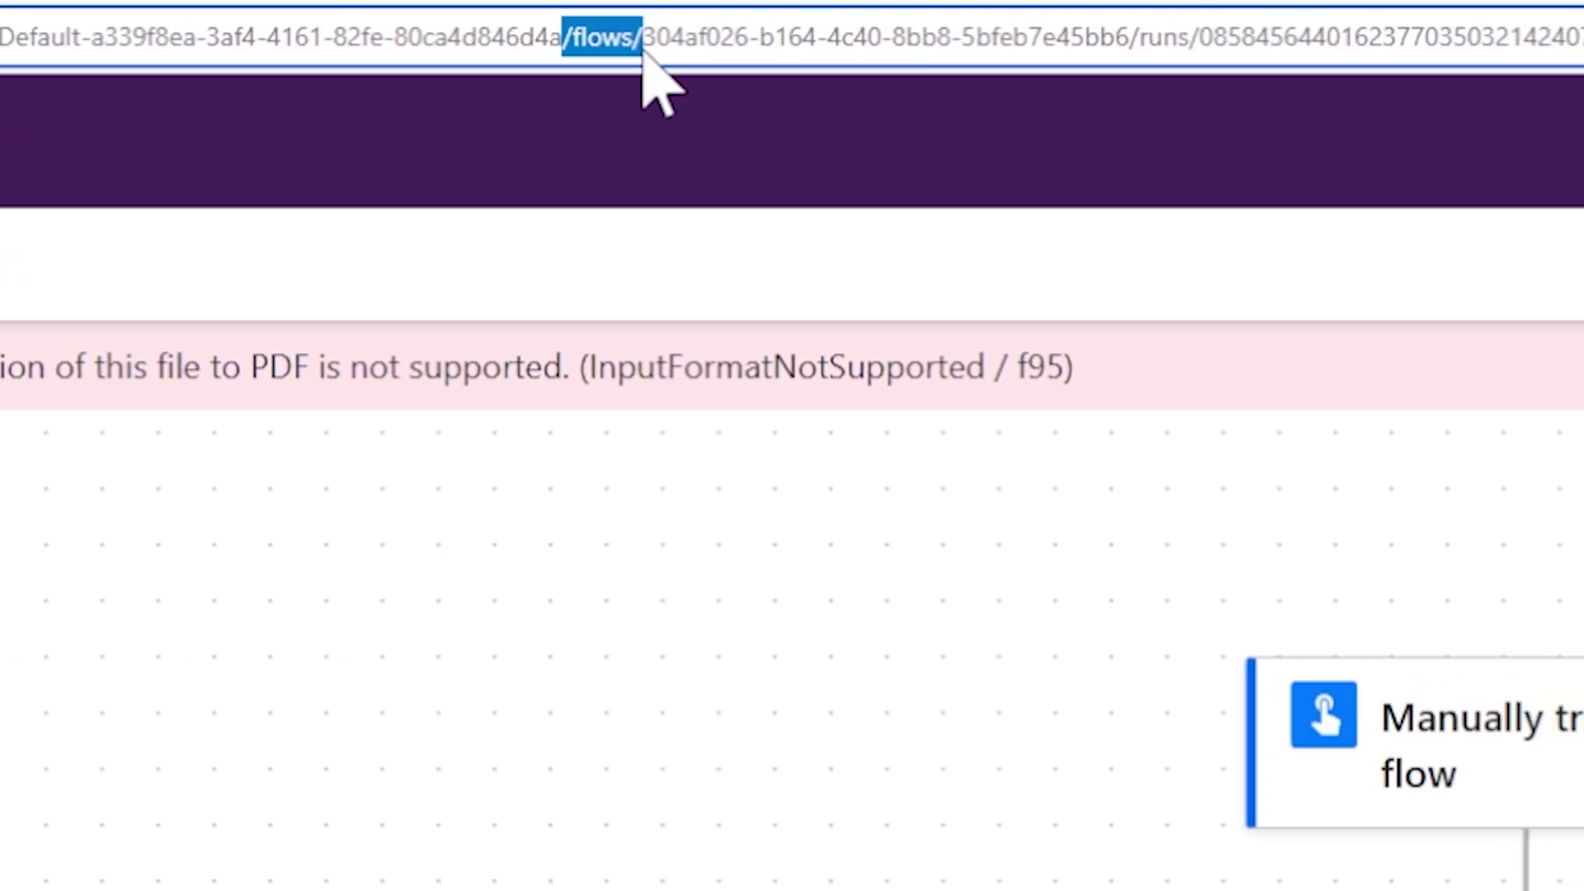
drag(642, 33, 1149, 36)
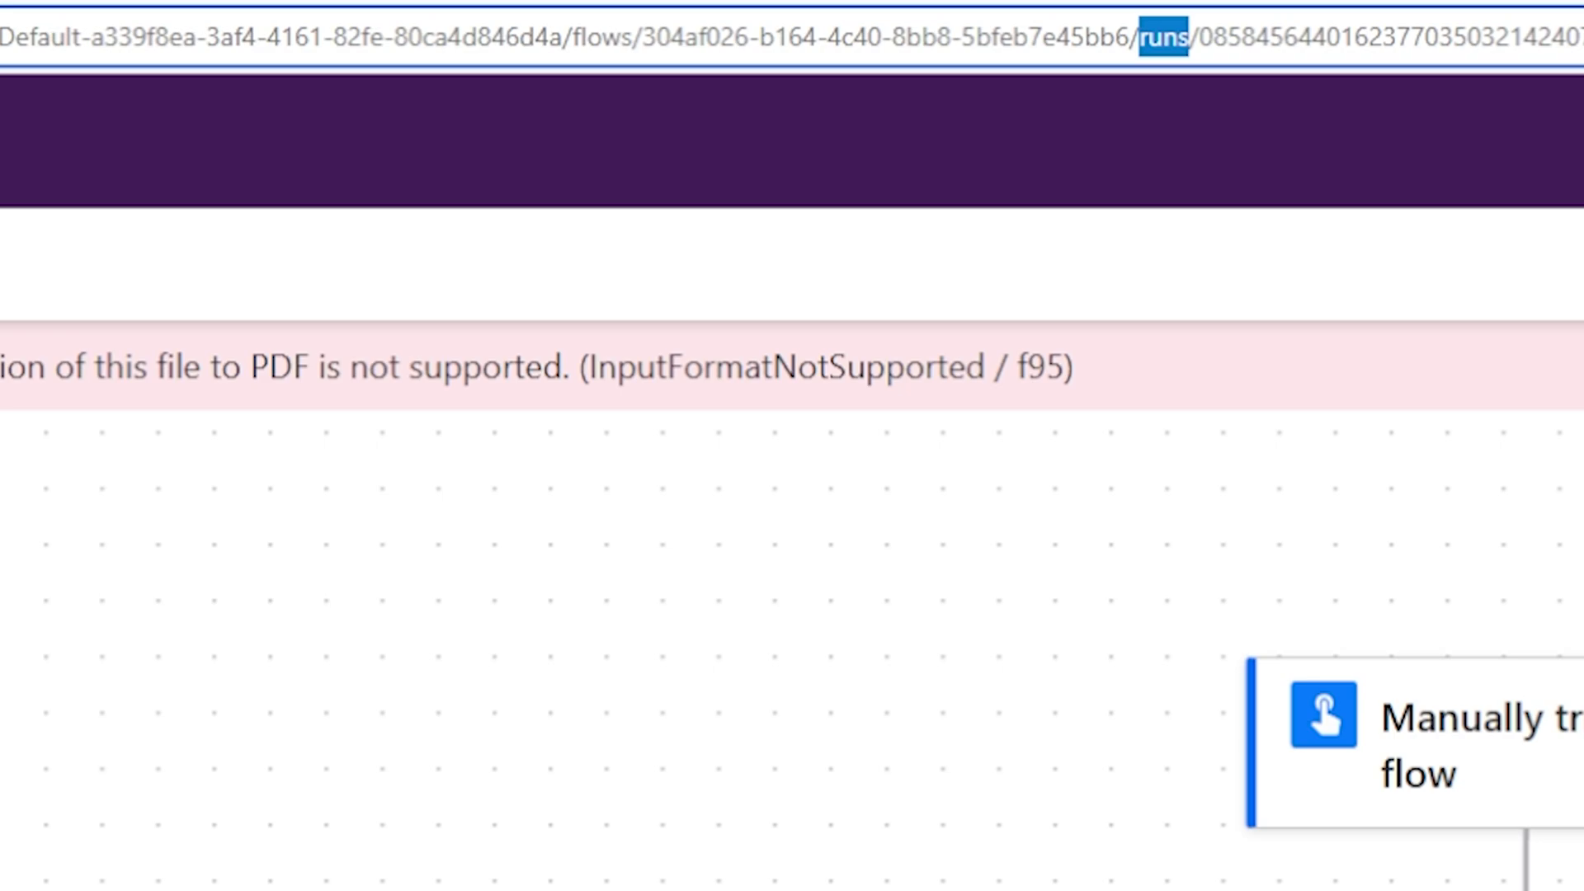
Examine the HTML link expression in the Send an email (V2) body: base address, environment name, workflow().name, workflow().run.name and closing link text
key(alt+Left)
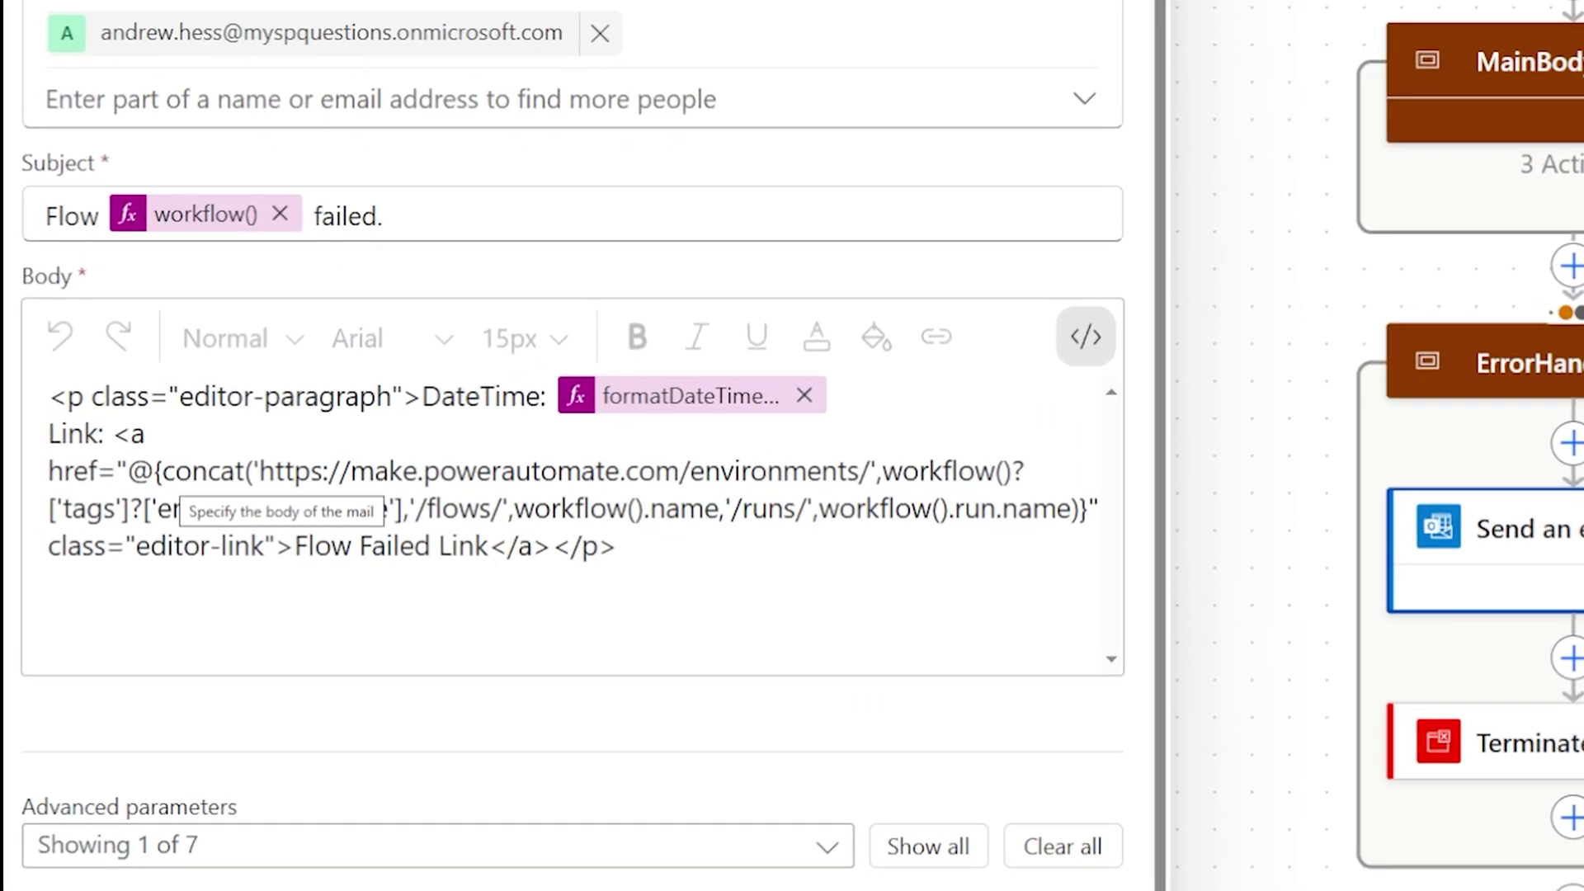
drag(259, 471, 859, 471)
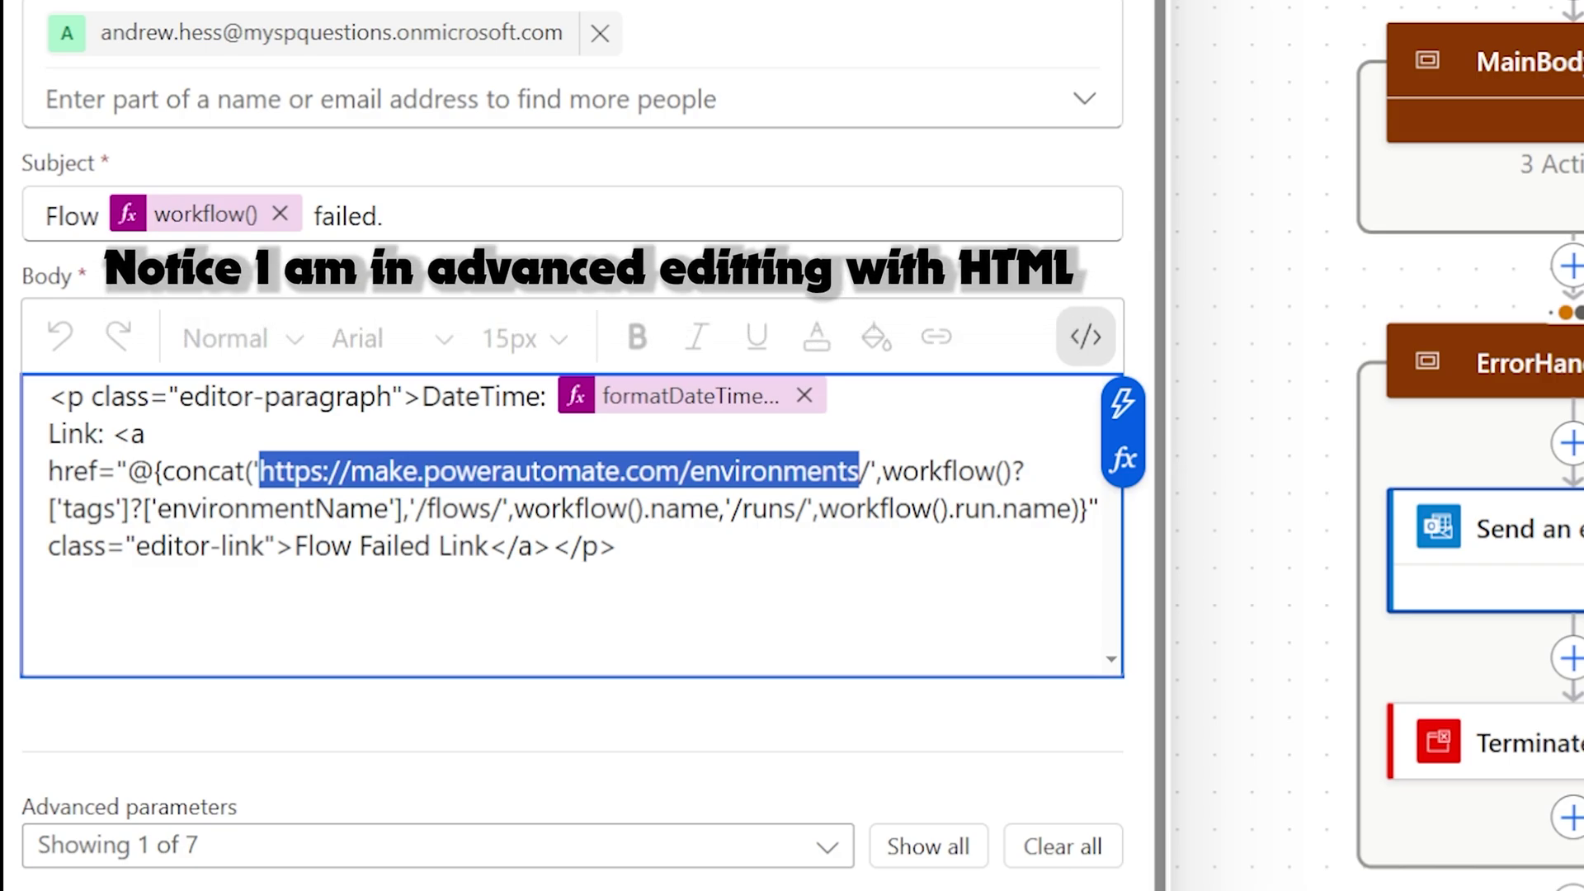
drag(877, 472, 410, 508)
click(443, 508)
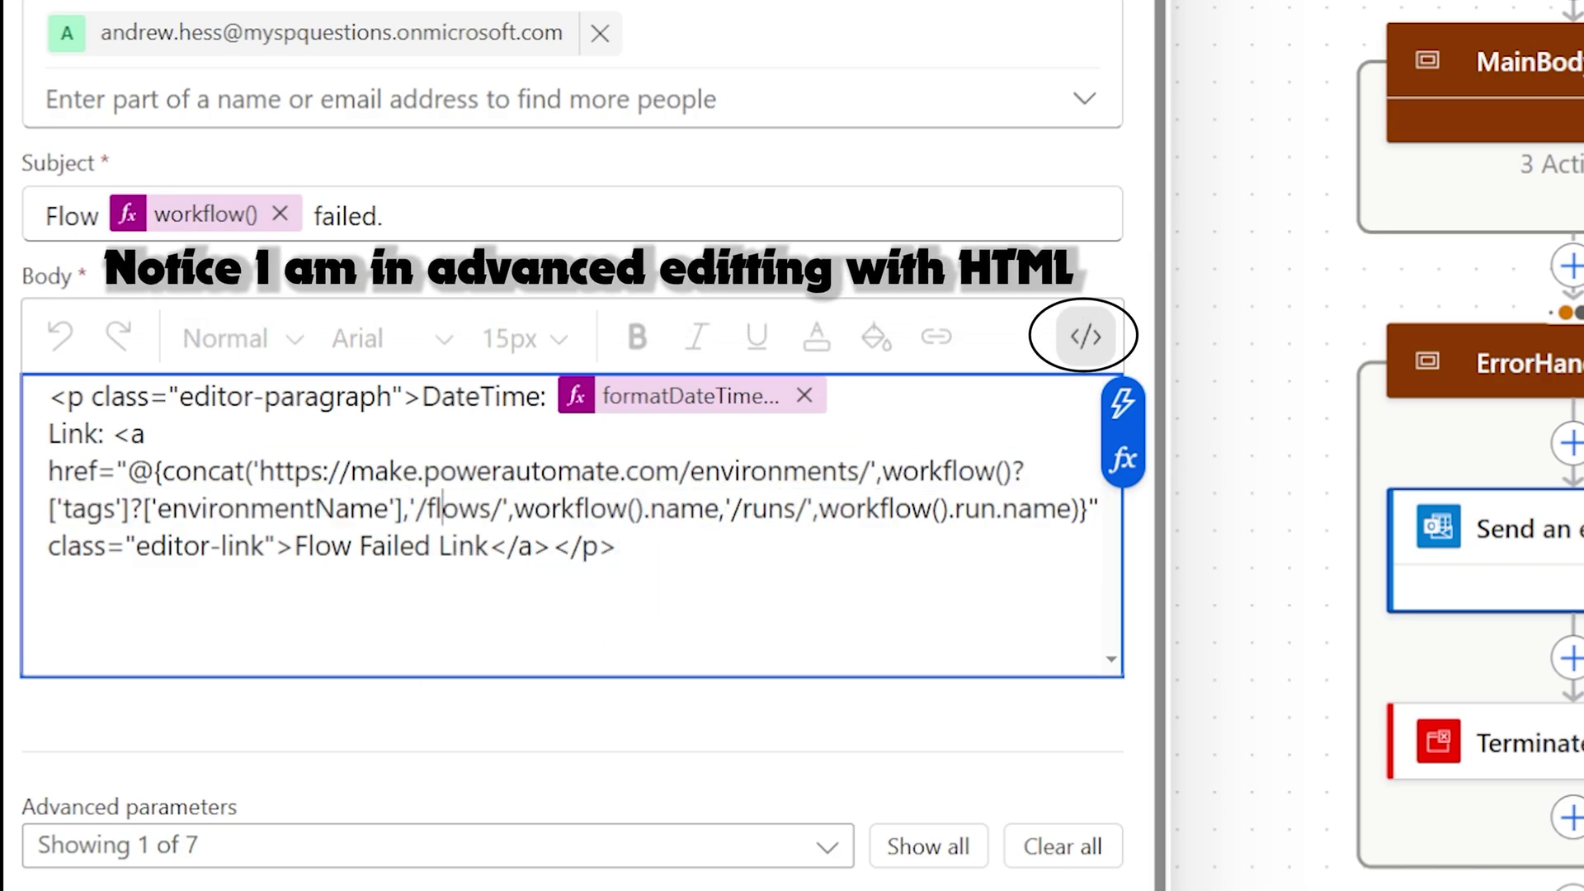
drag(514, 508, 724, 508)
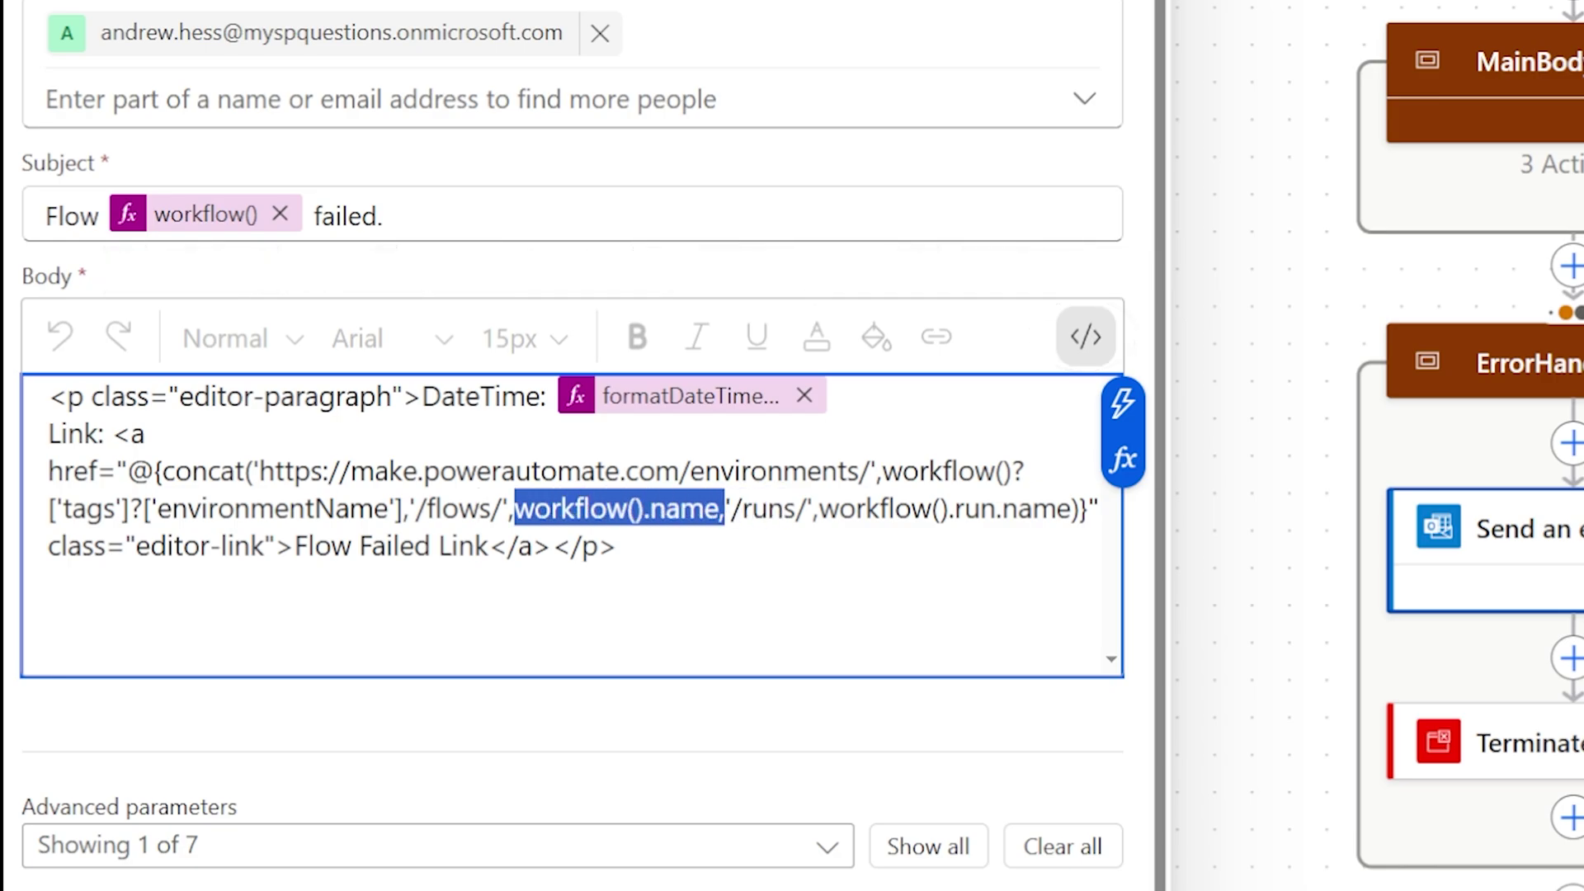
click(741, 508)
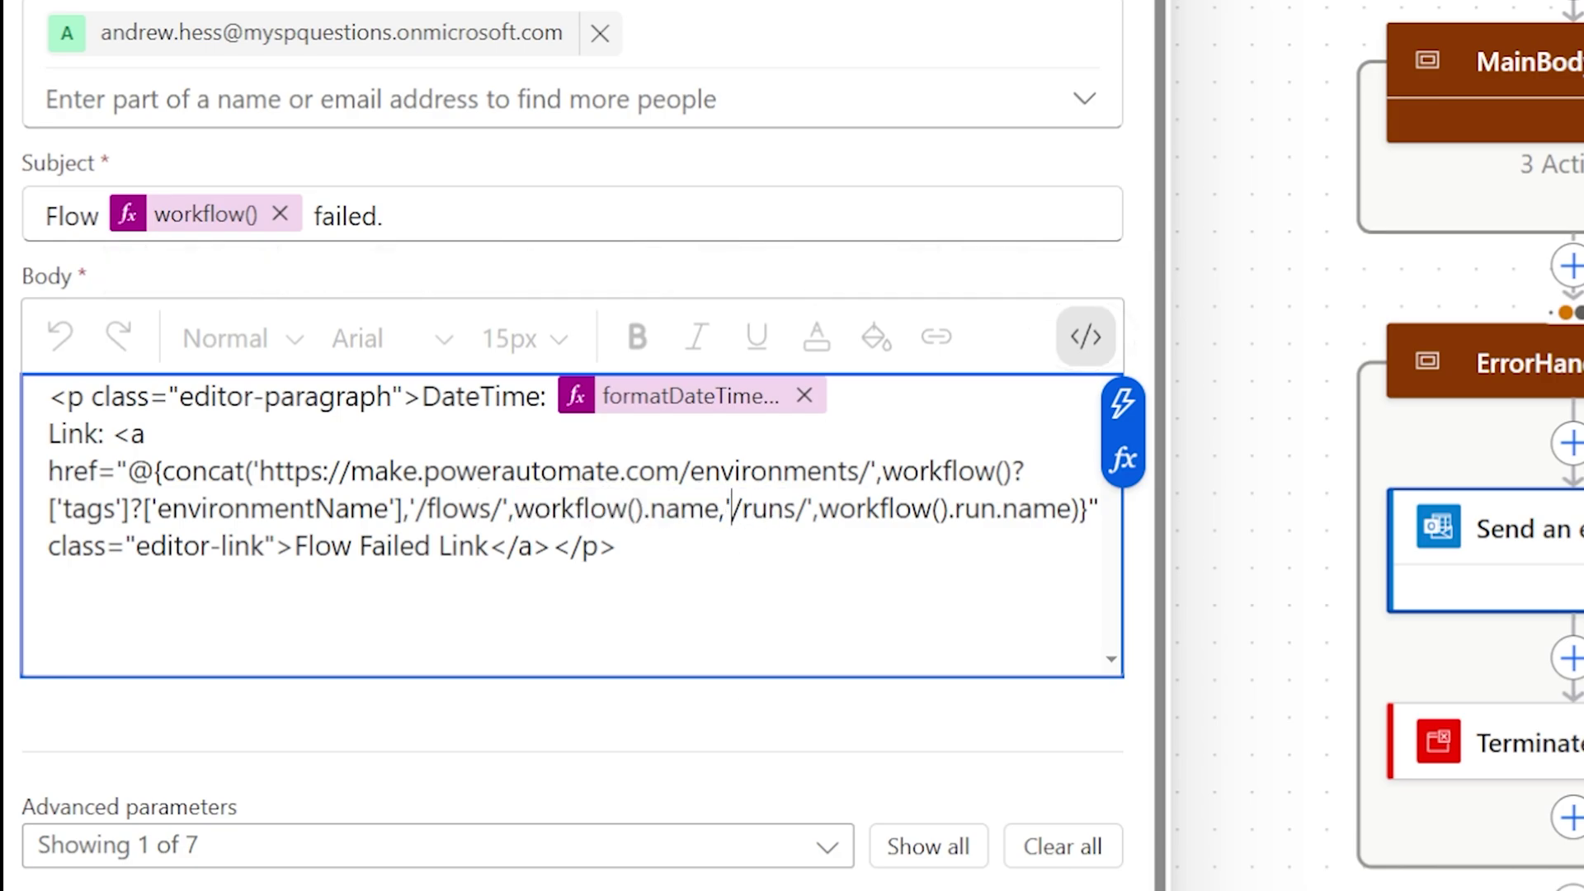
drag(732, 509, 1056, 508)
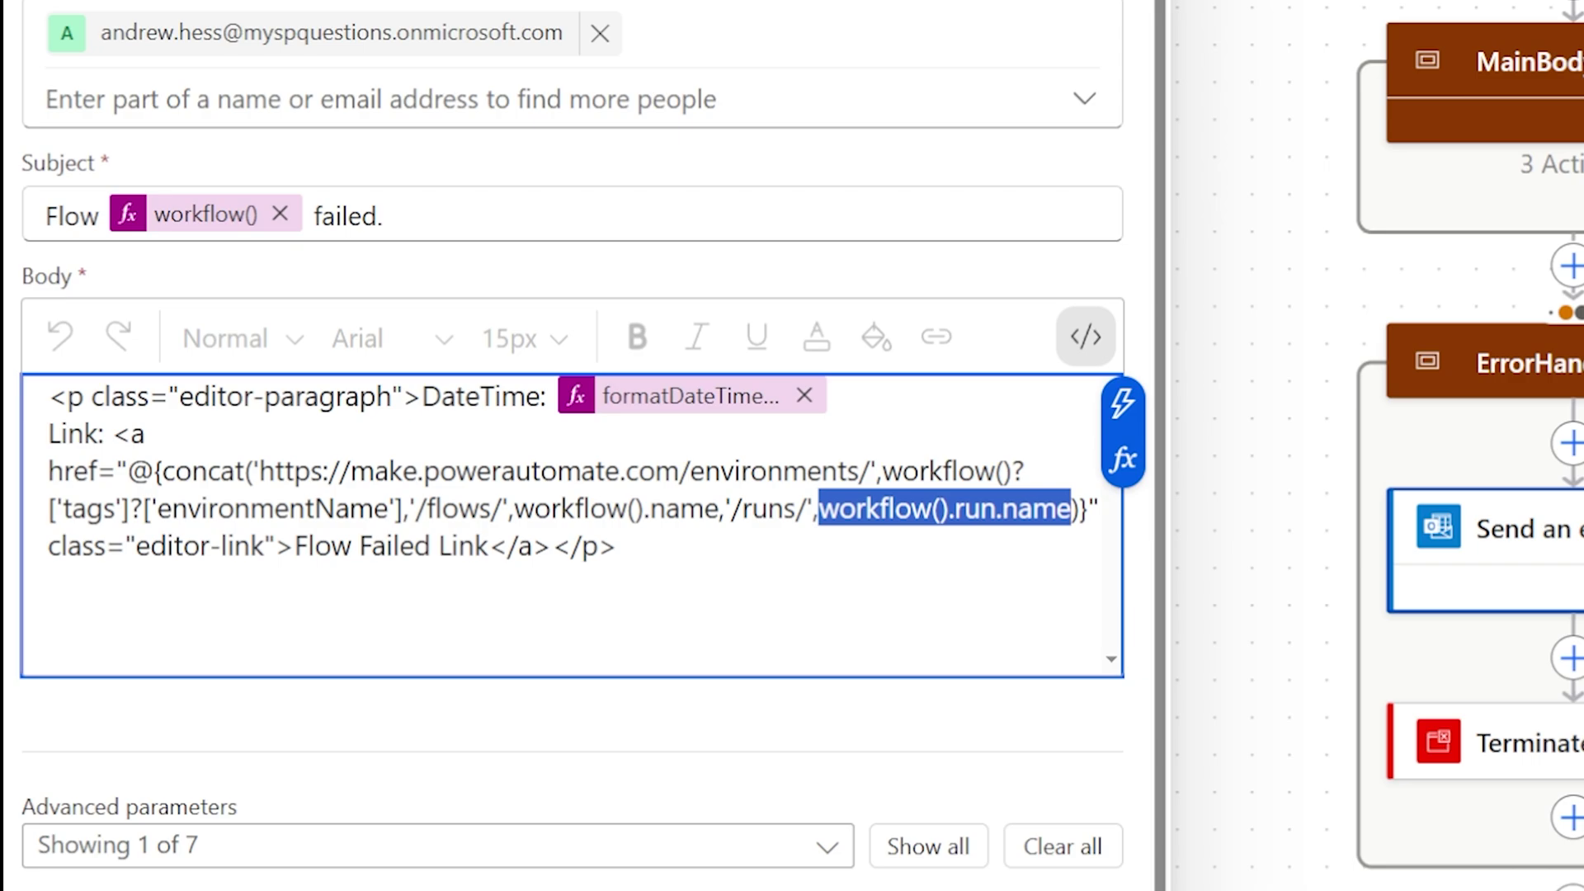
drag(617, 546, 49, 546)
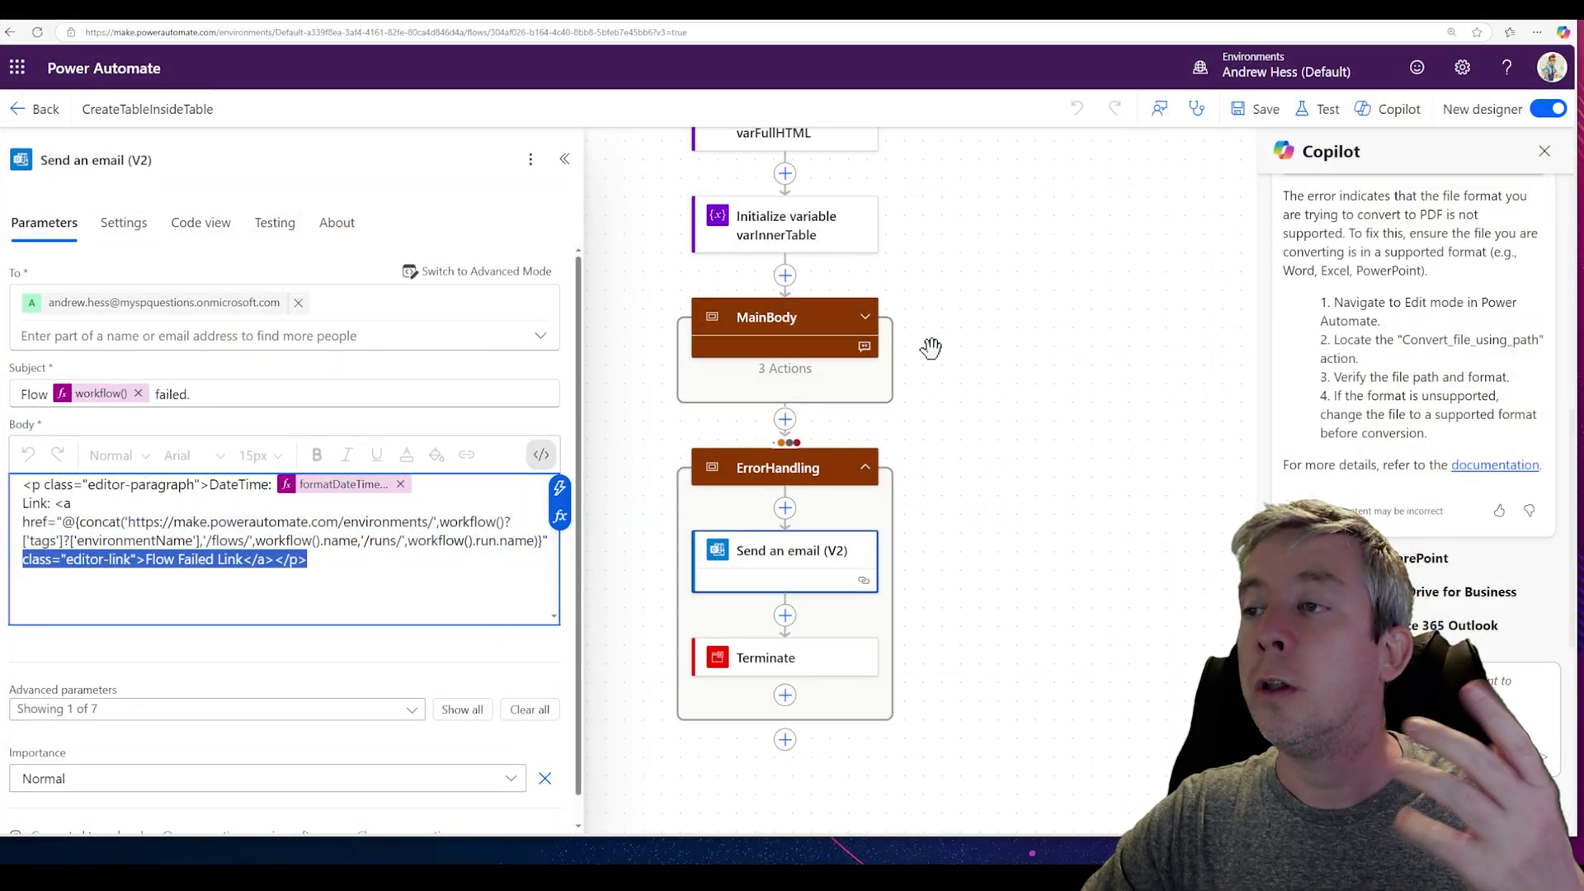
Expand MainBody and its "Scope - Create file in SharePoint and Clear", and open the Create file action's parameters
click(864, 317)
scroll(1061, 446, down, 2)
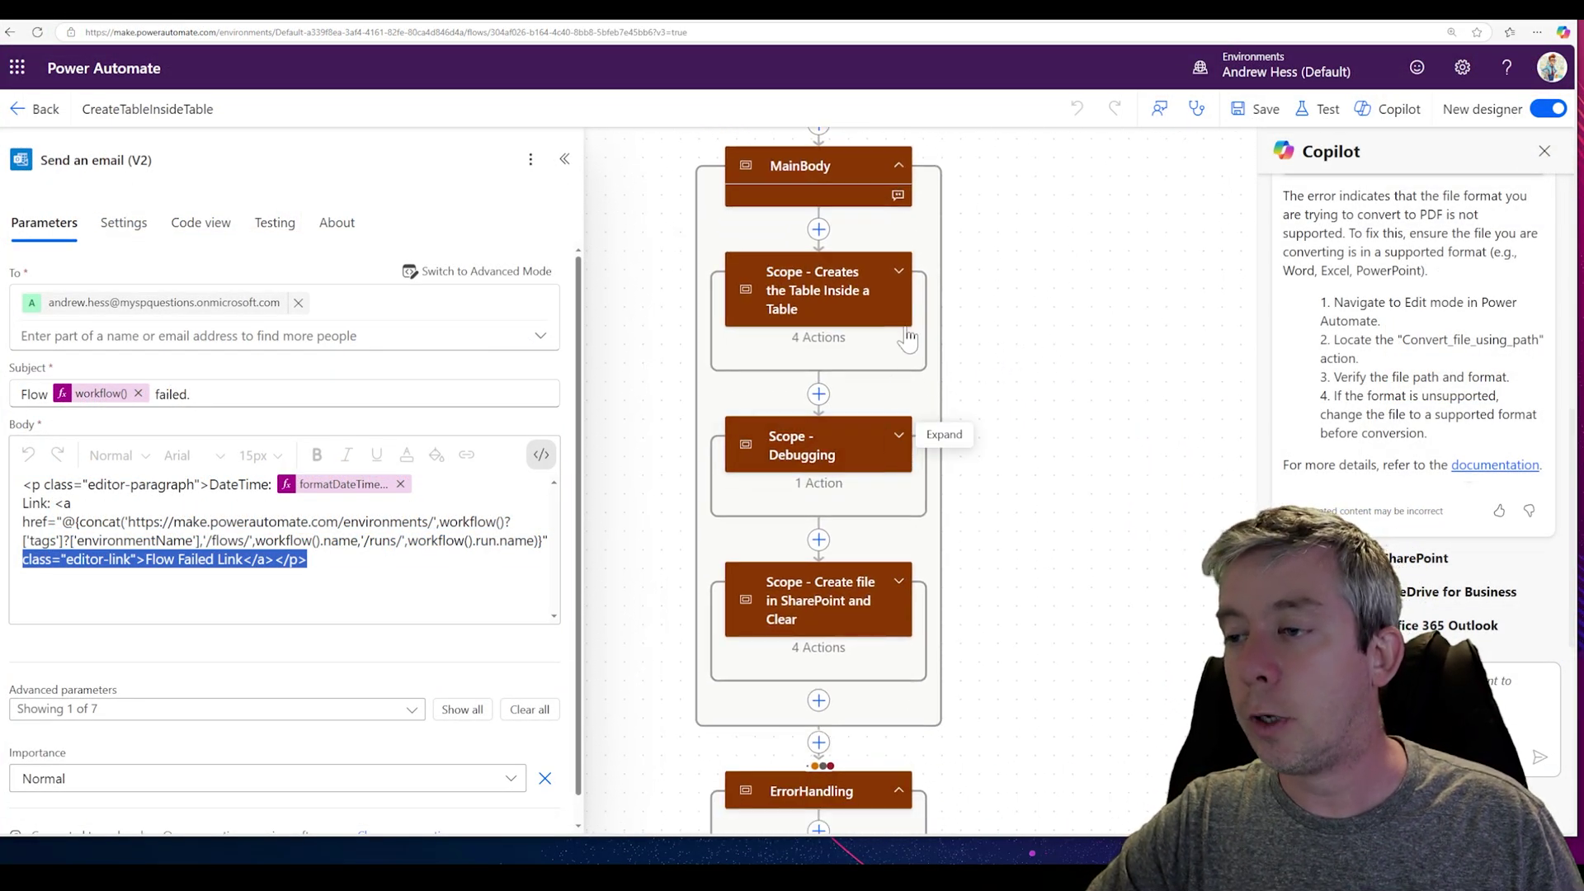
click(897, 275)
drag(1032, 559, 1040, 448)
scroll(1046, 425, down, 1)
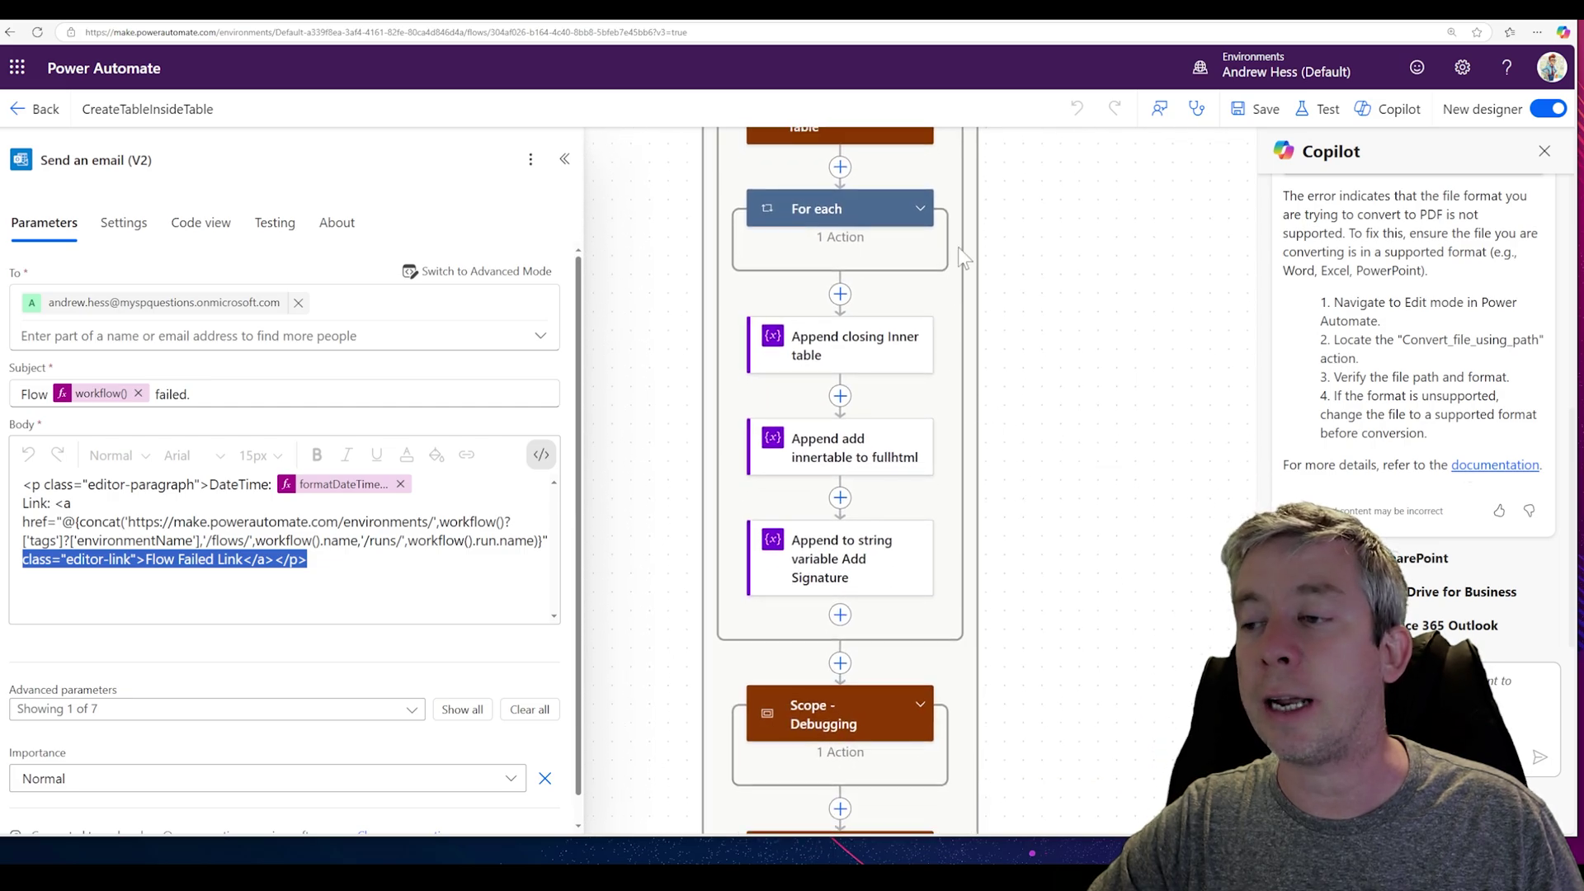
scroll(981, 297, up, 2)
click(911, 213)
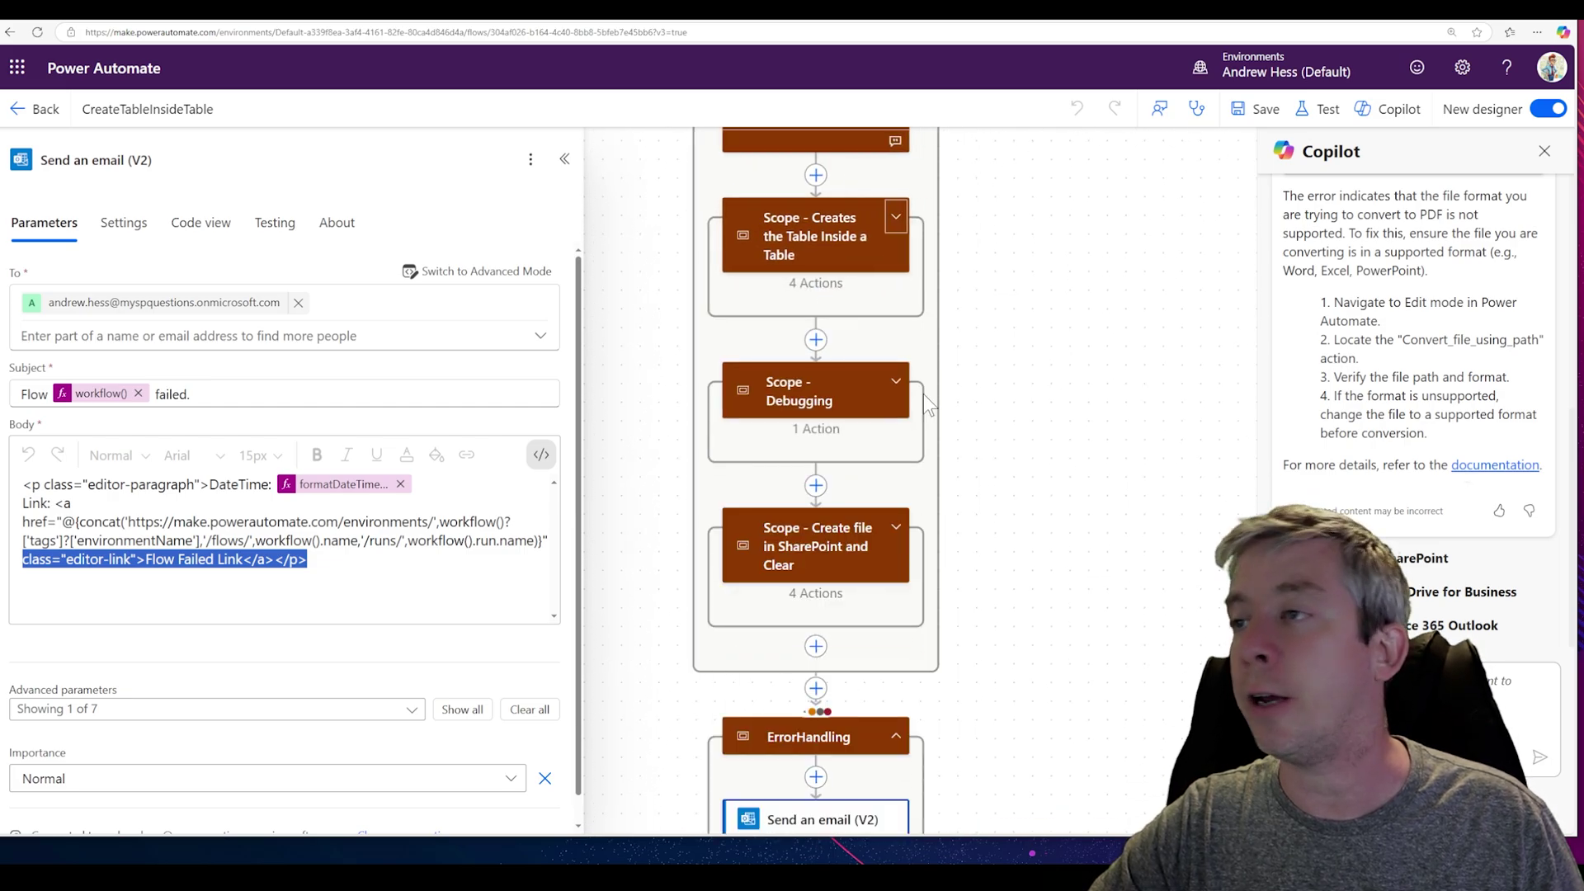
click(895, 527)
scroll(1053, 322, down, 3)
click(833, 371)
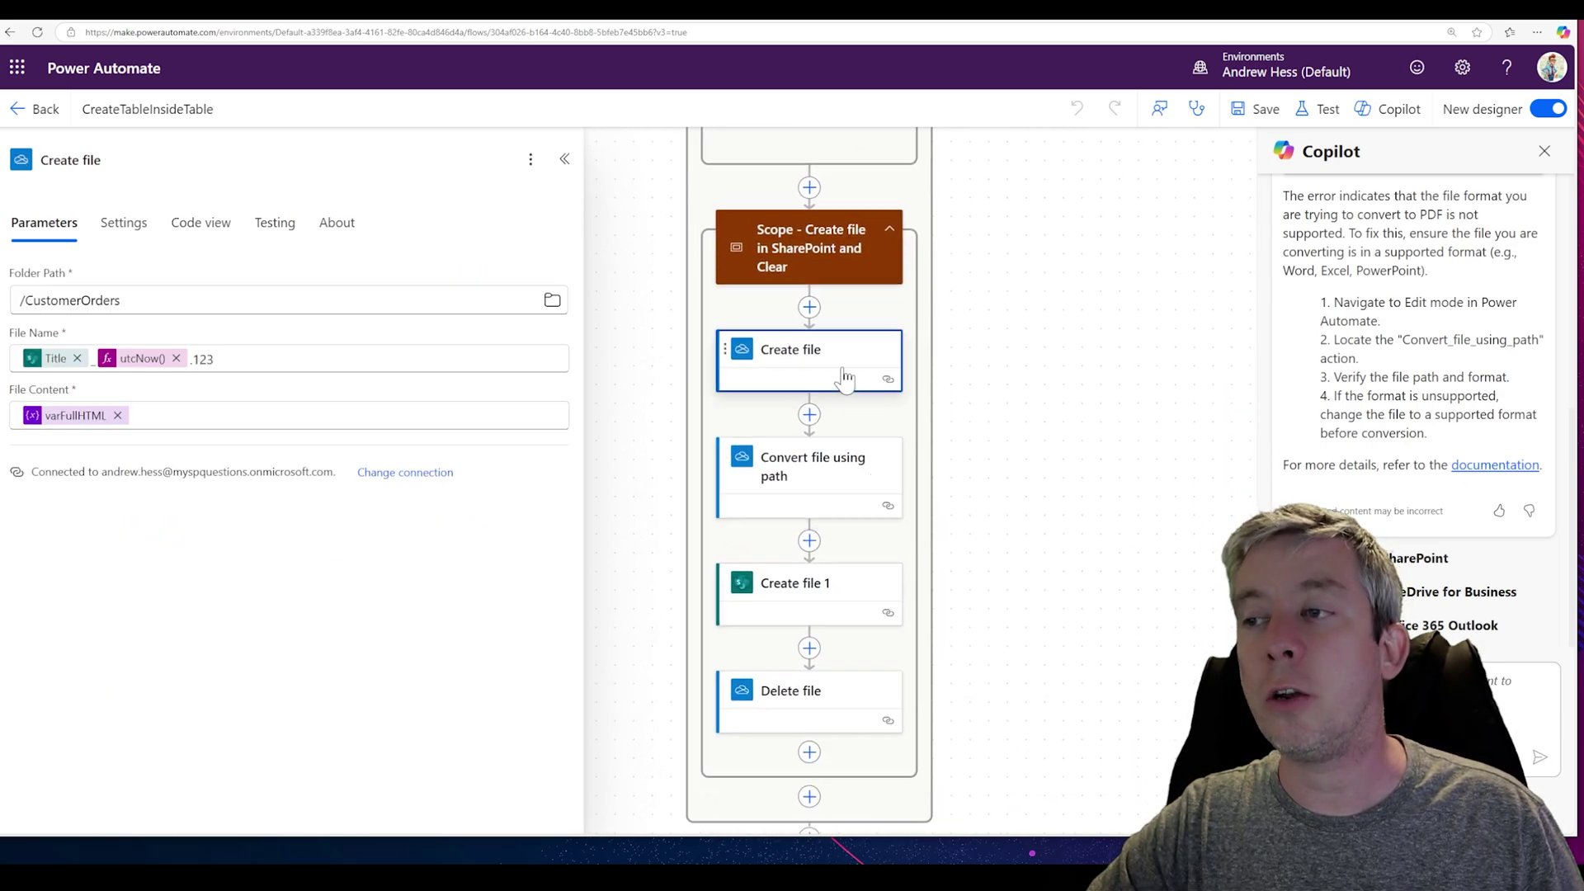
Set the extension in the Create file action's file name to .123 and save the flow
drag(191, 359, 206, 359)
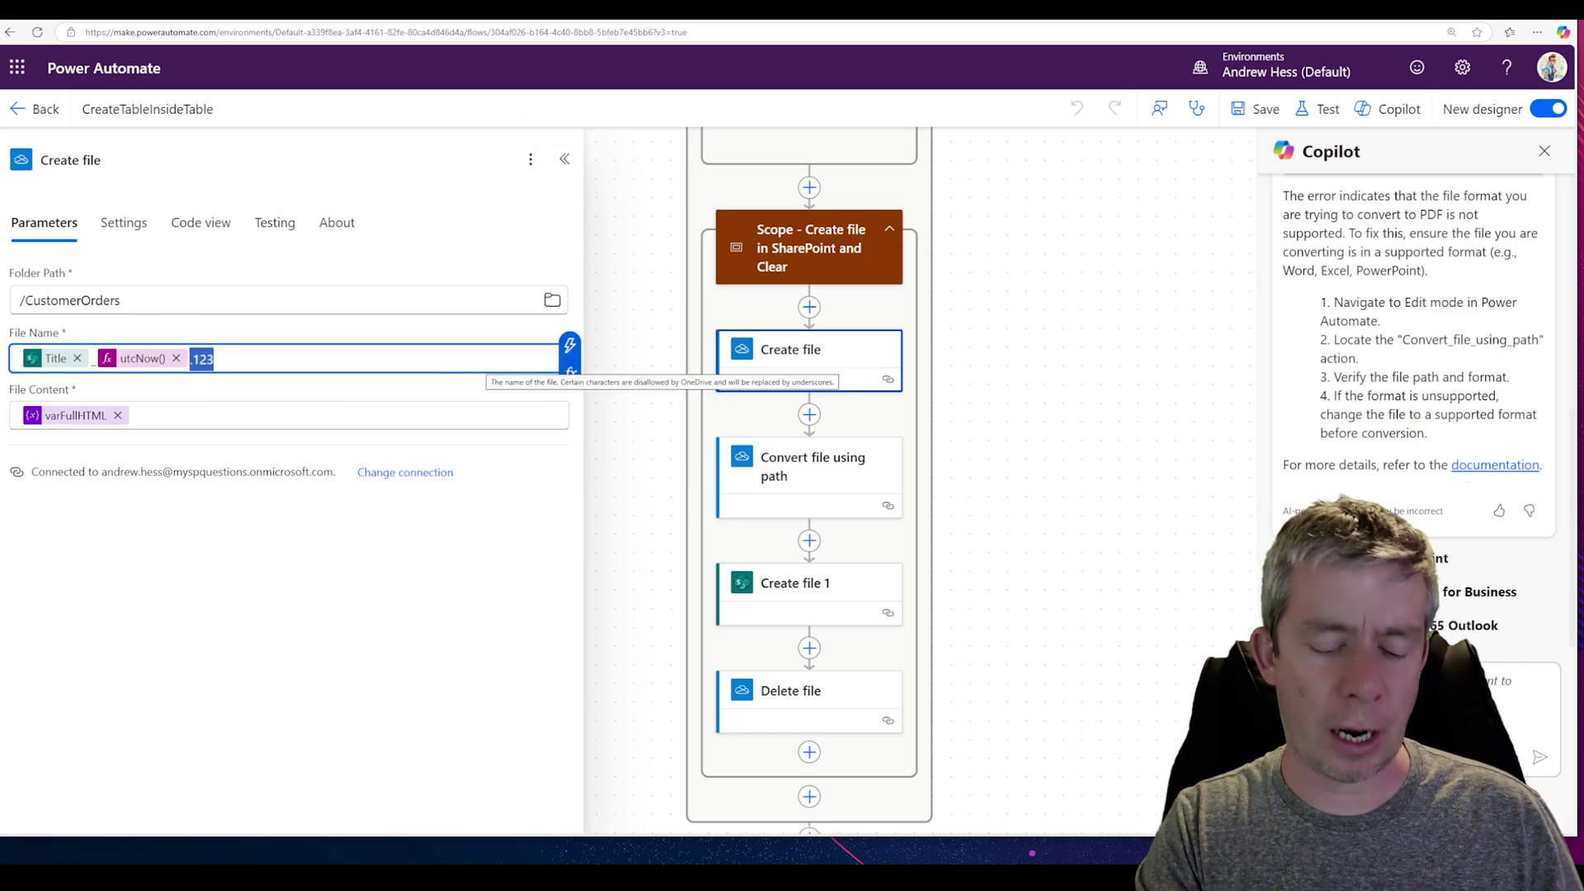
key(alt)
click(217, 359)
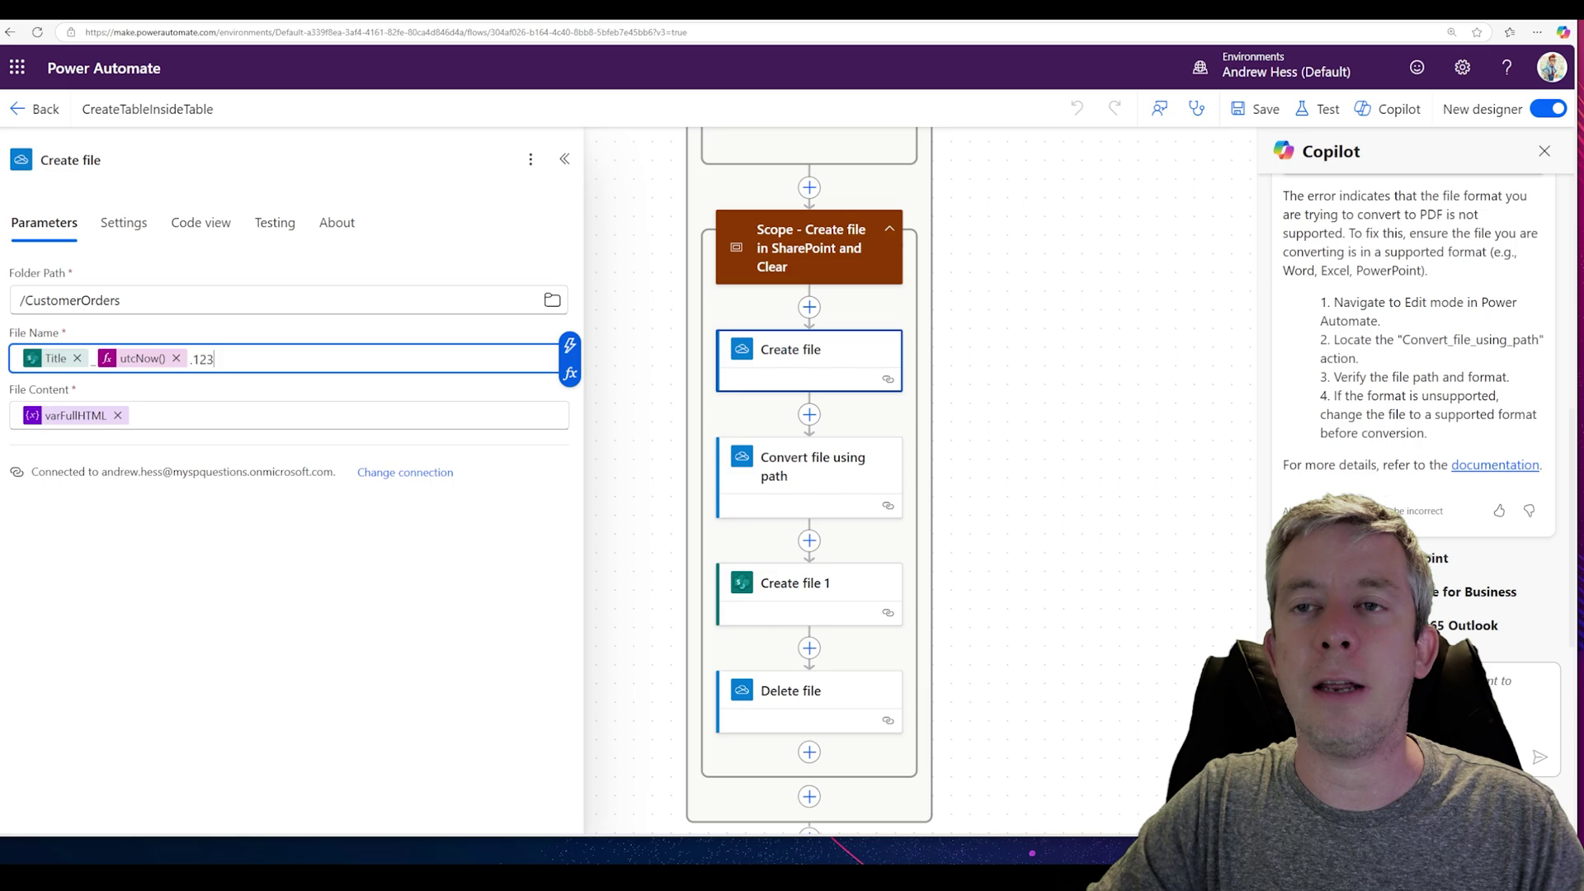
key(BackSpace)
key(BackSpace)
key(BackSpace)
text(123)
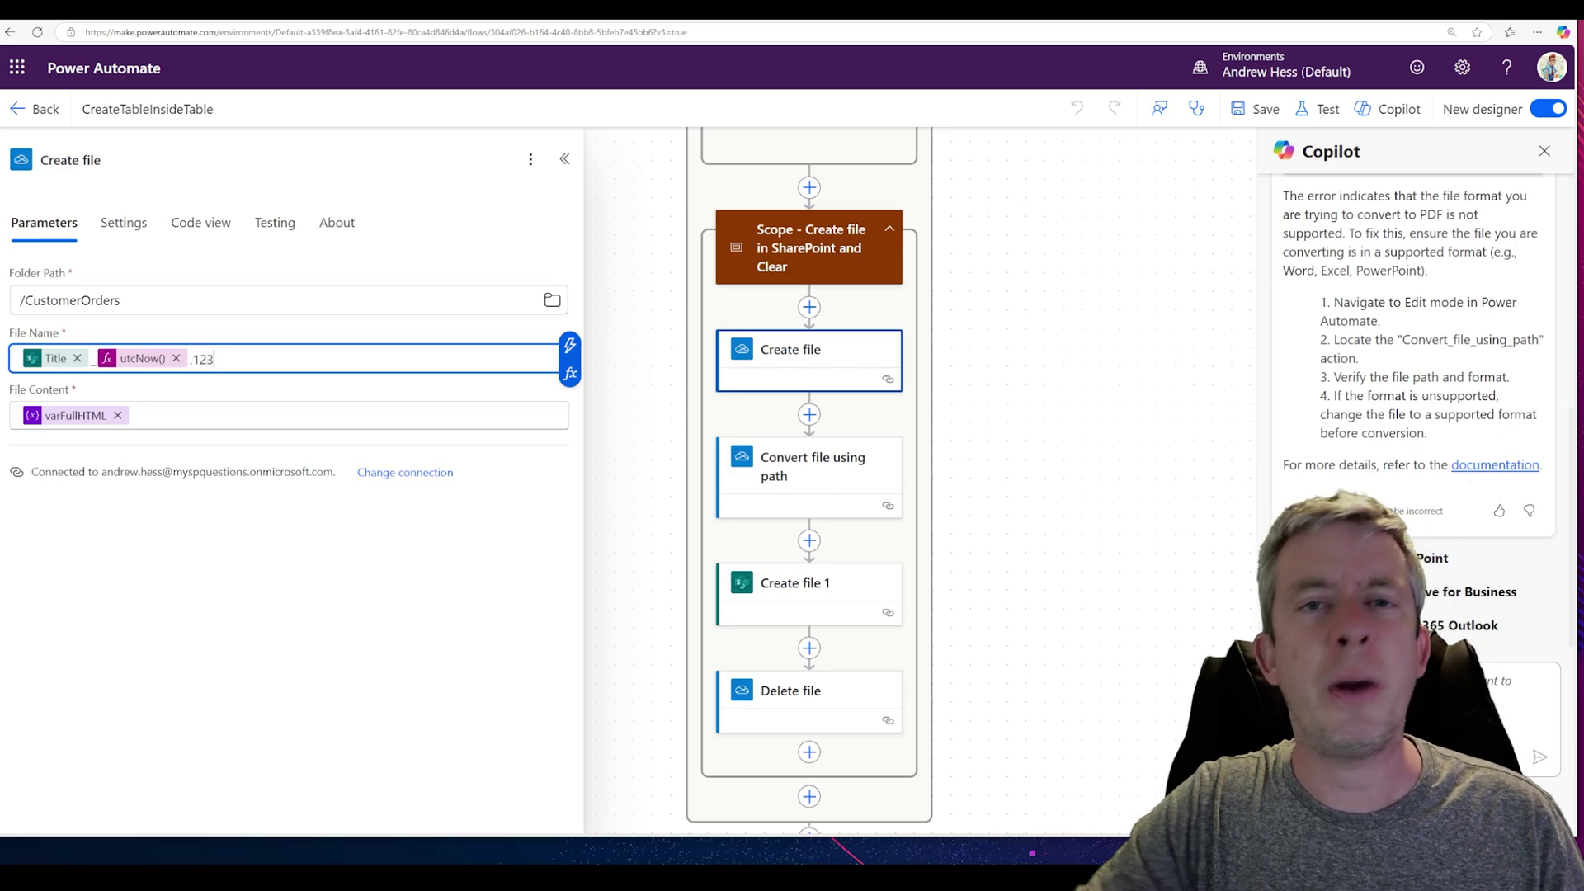
click(1256, 118)
scroll(1235, 144, down, 1)
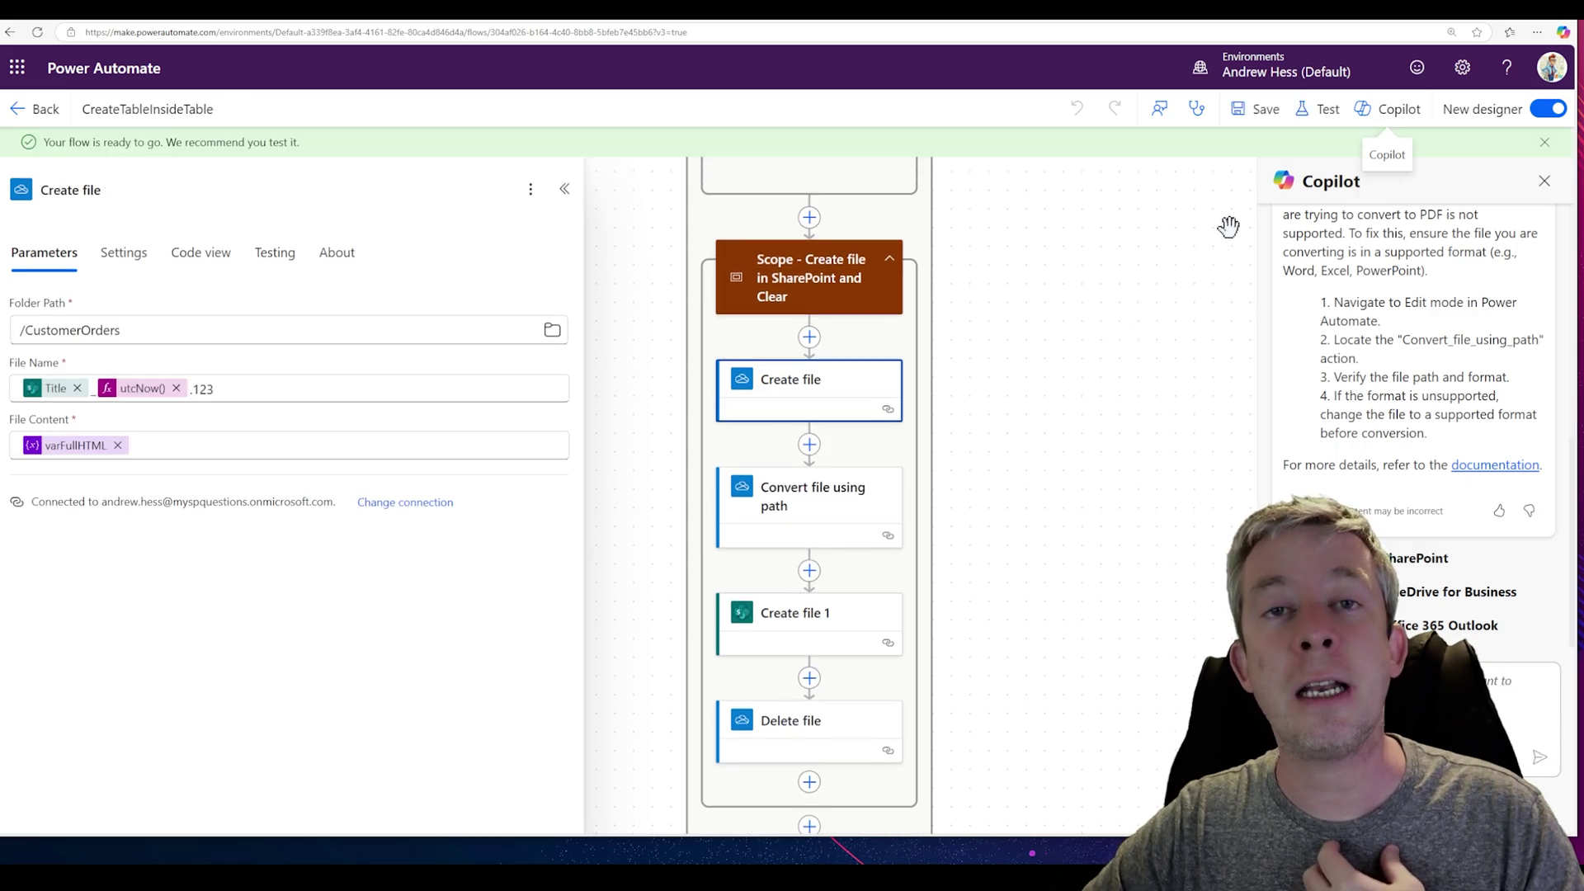
Run a manual test of the flow and close the run confirmation
click(1320, 109)
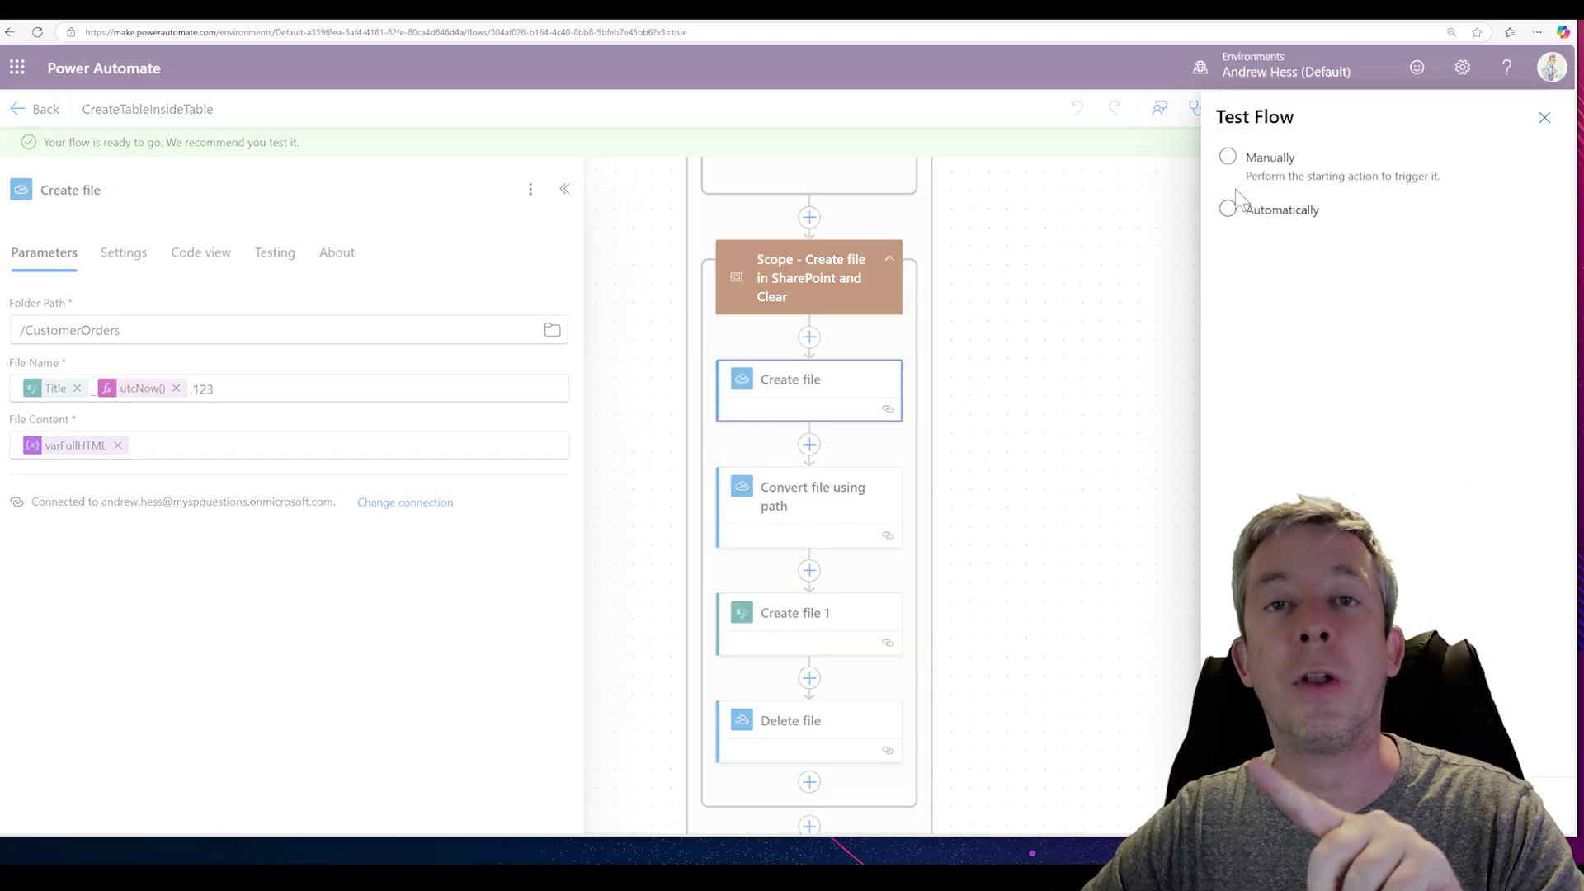
click(1229, 158)
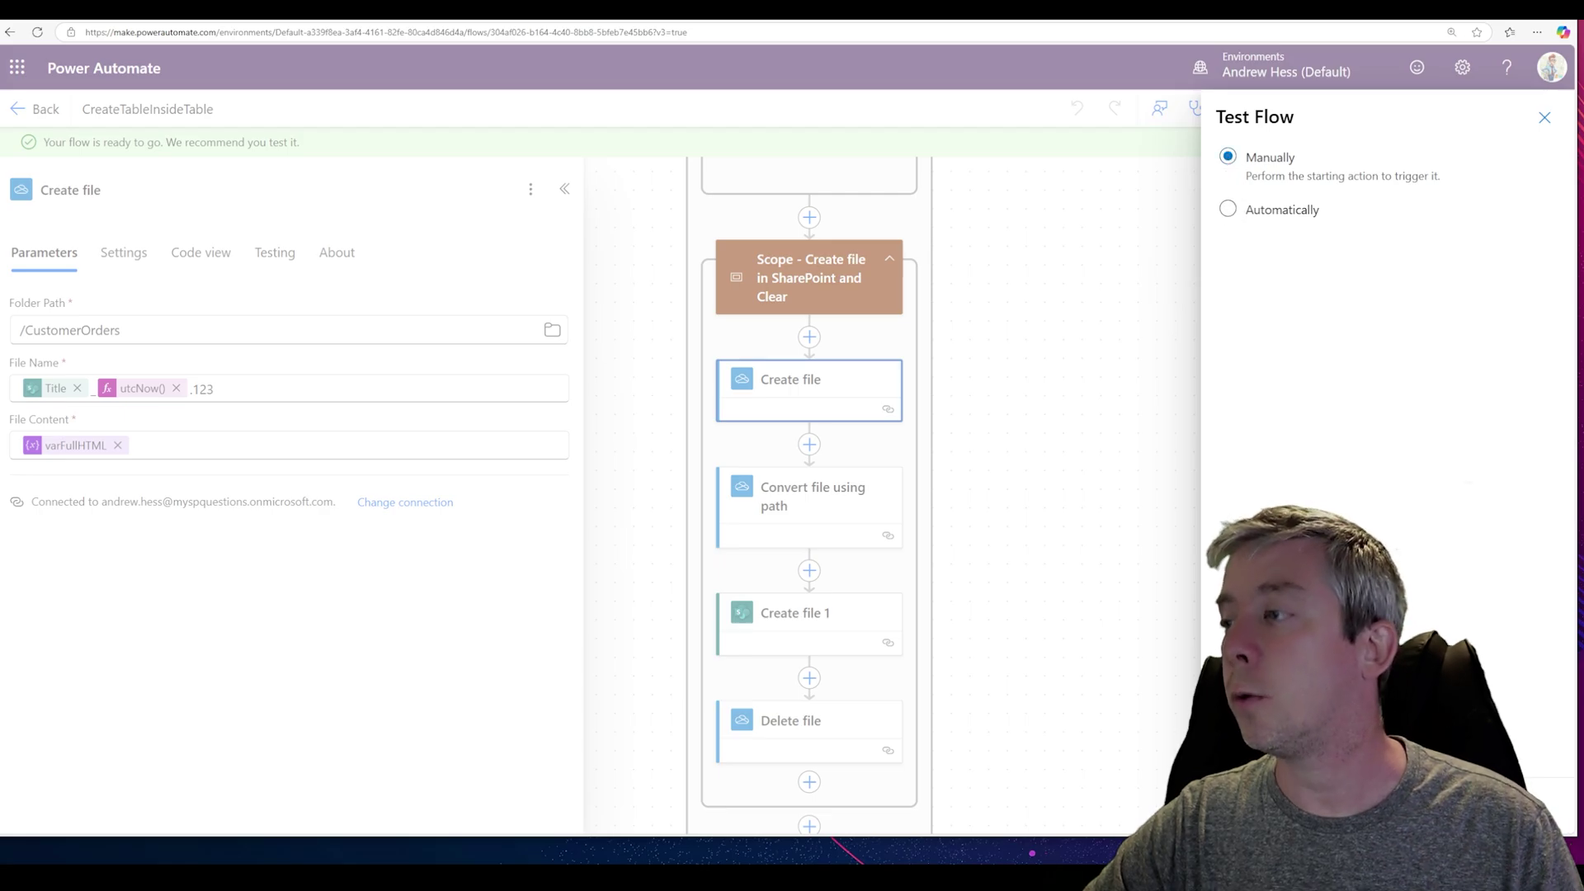
click(1251, 804)
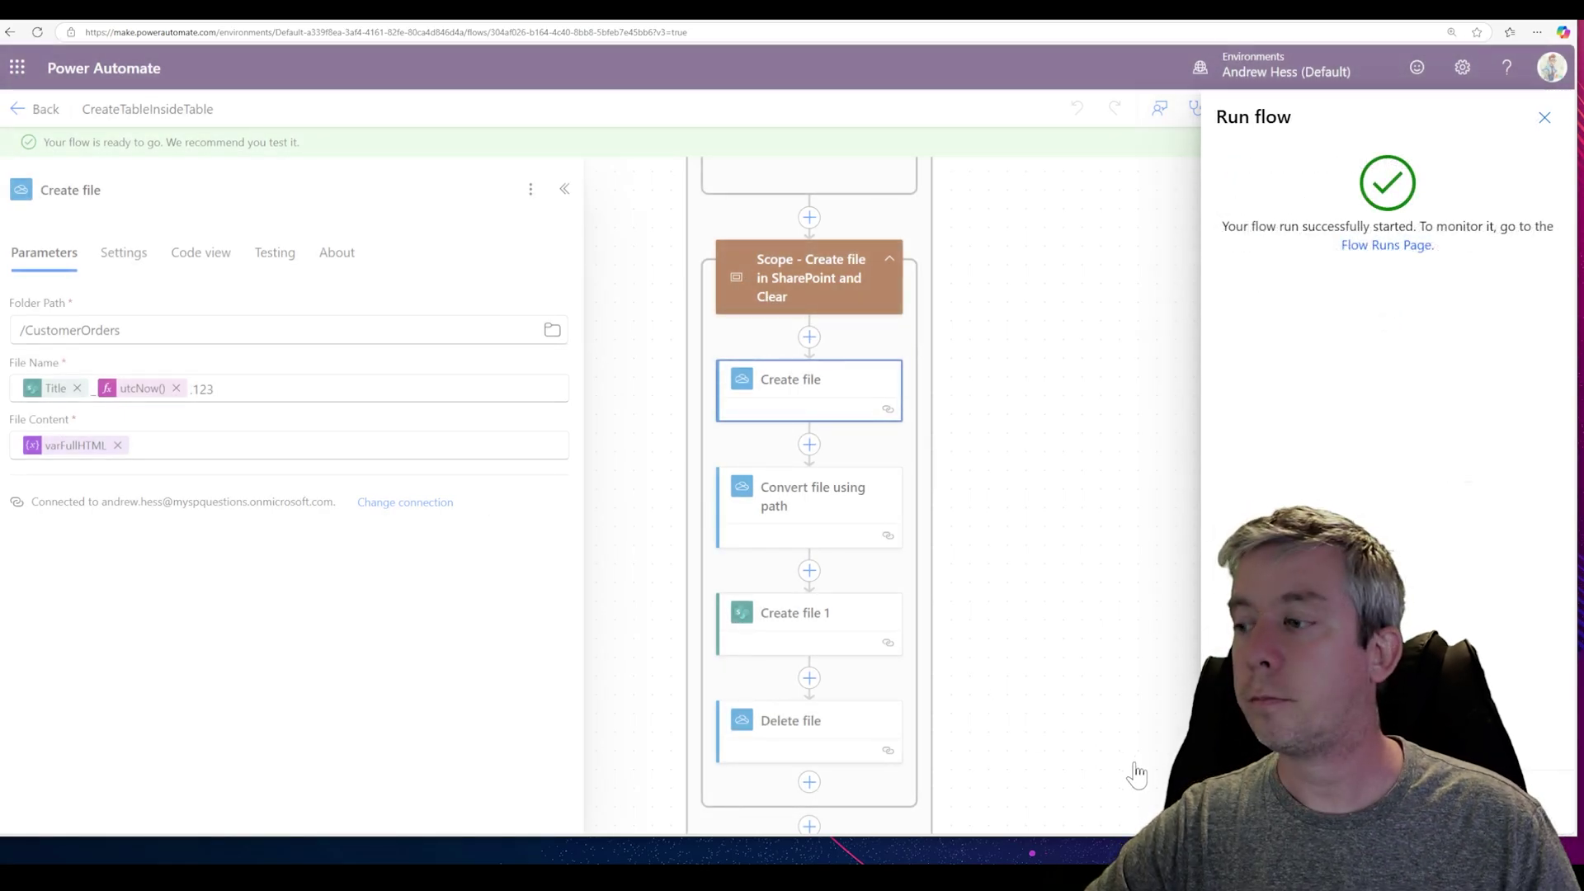
click(1137, 774)
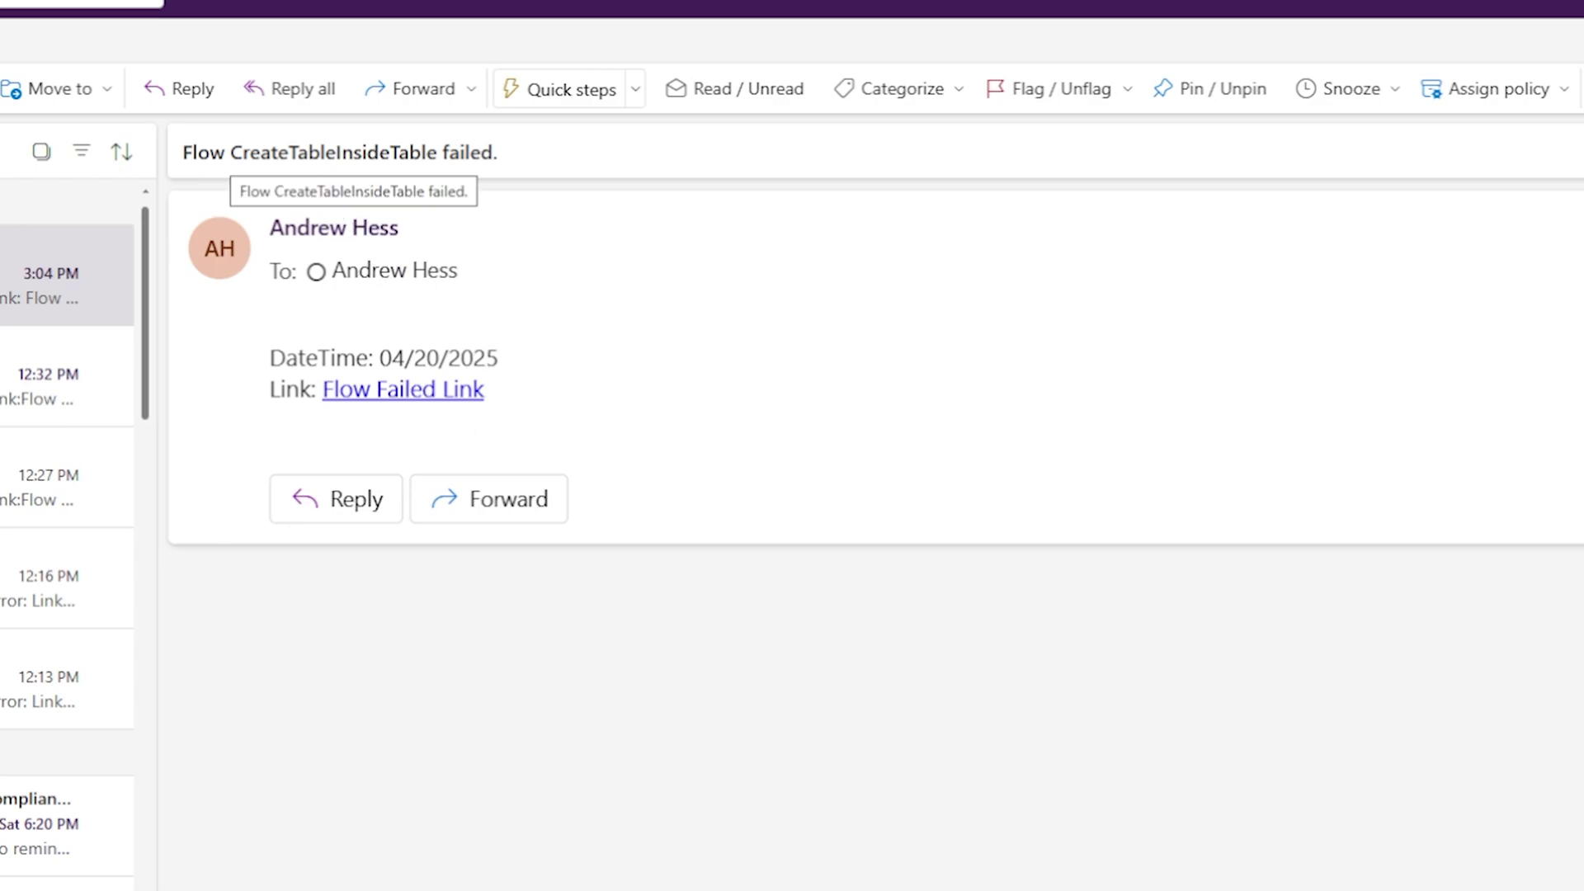
In Outlook, check the failure email's subject and DateTime line, and open its Flow Failed Link
drag(183, 154, 339, 304)
drag(270, 358, 501, 366)
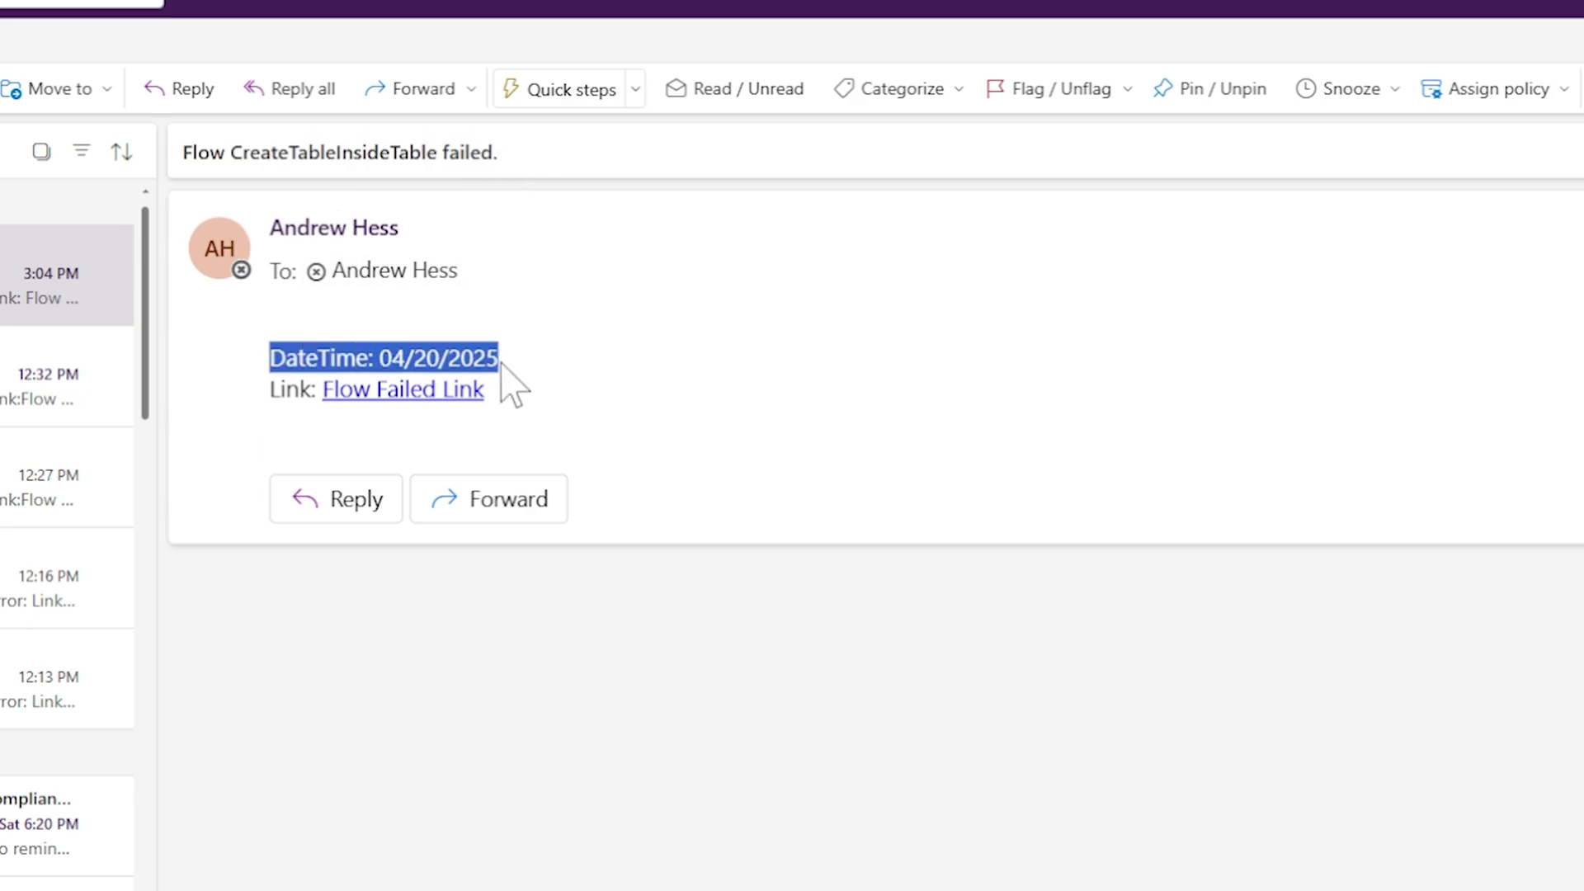
click(505, 366)
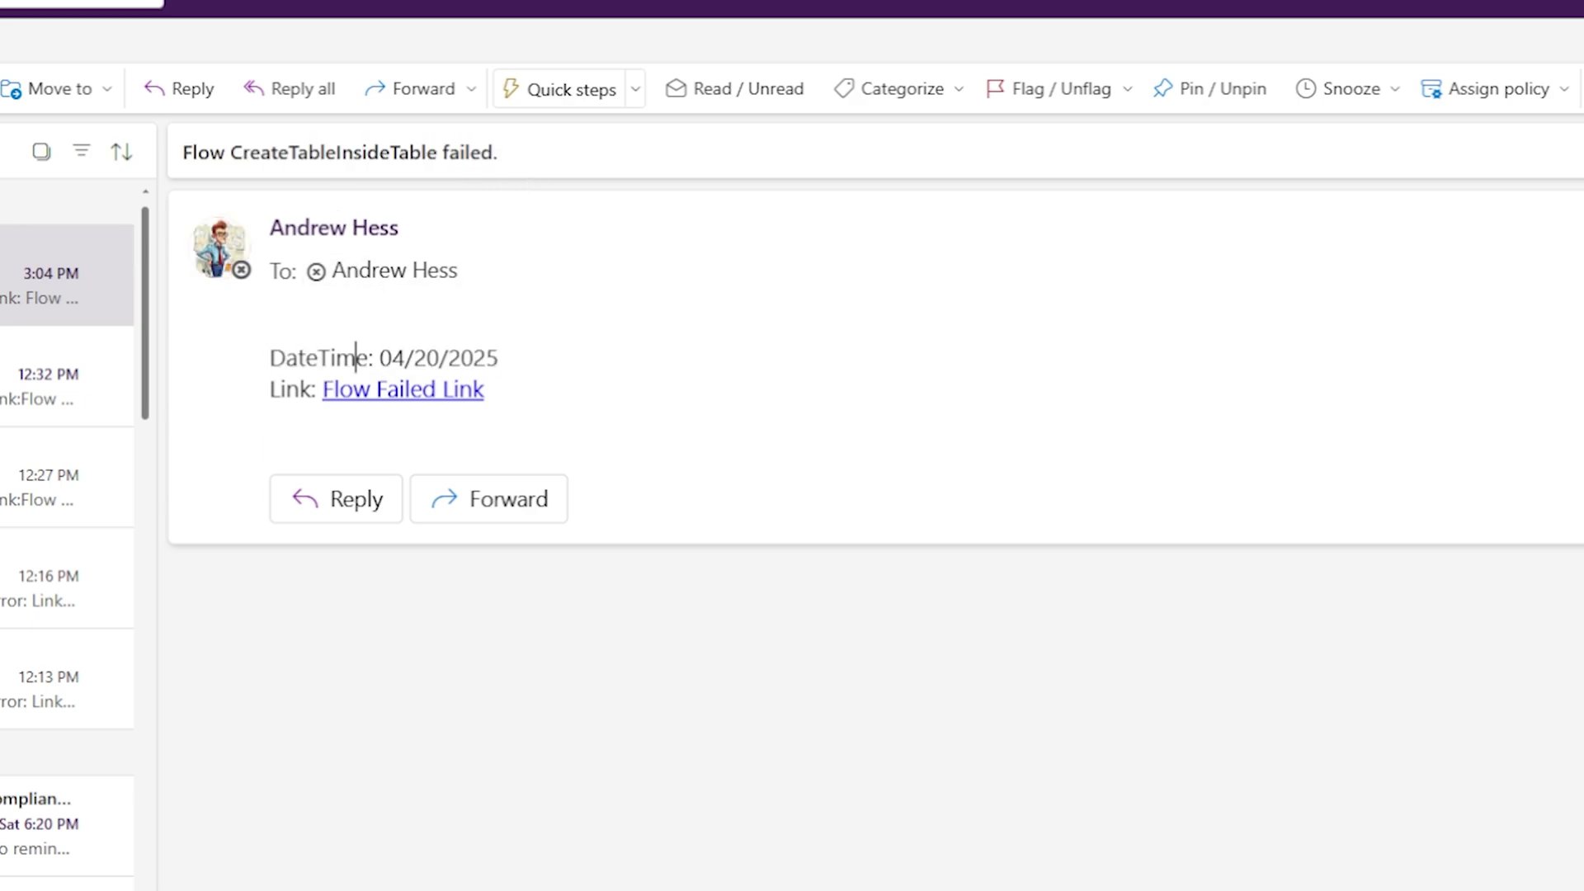
mouse_move(414, 406)
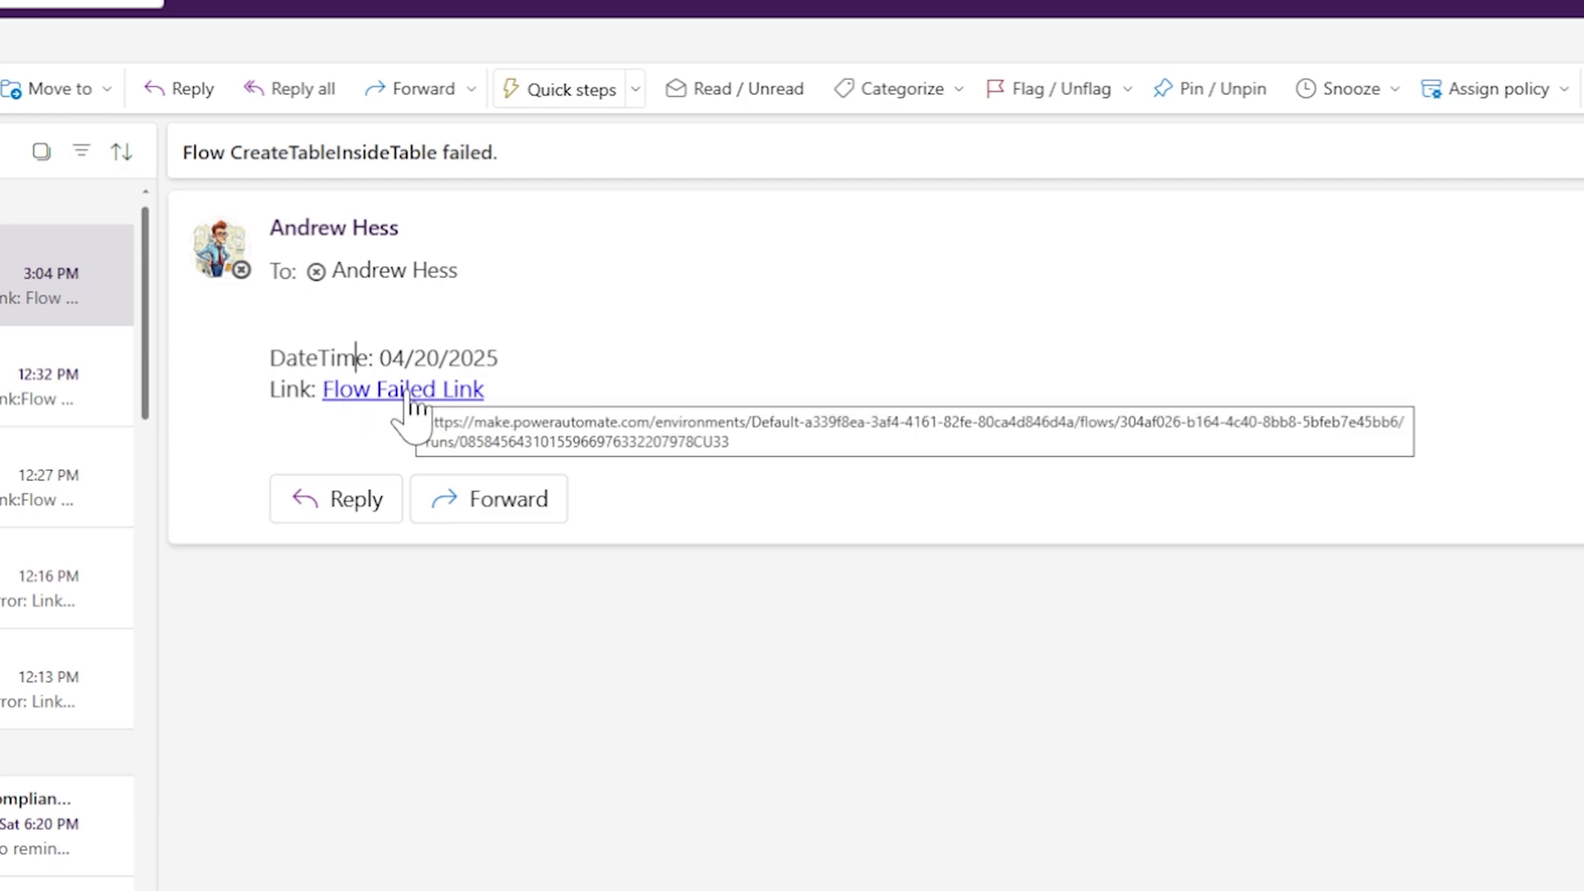
click(411, 391)
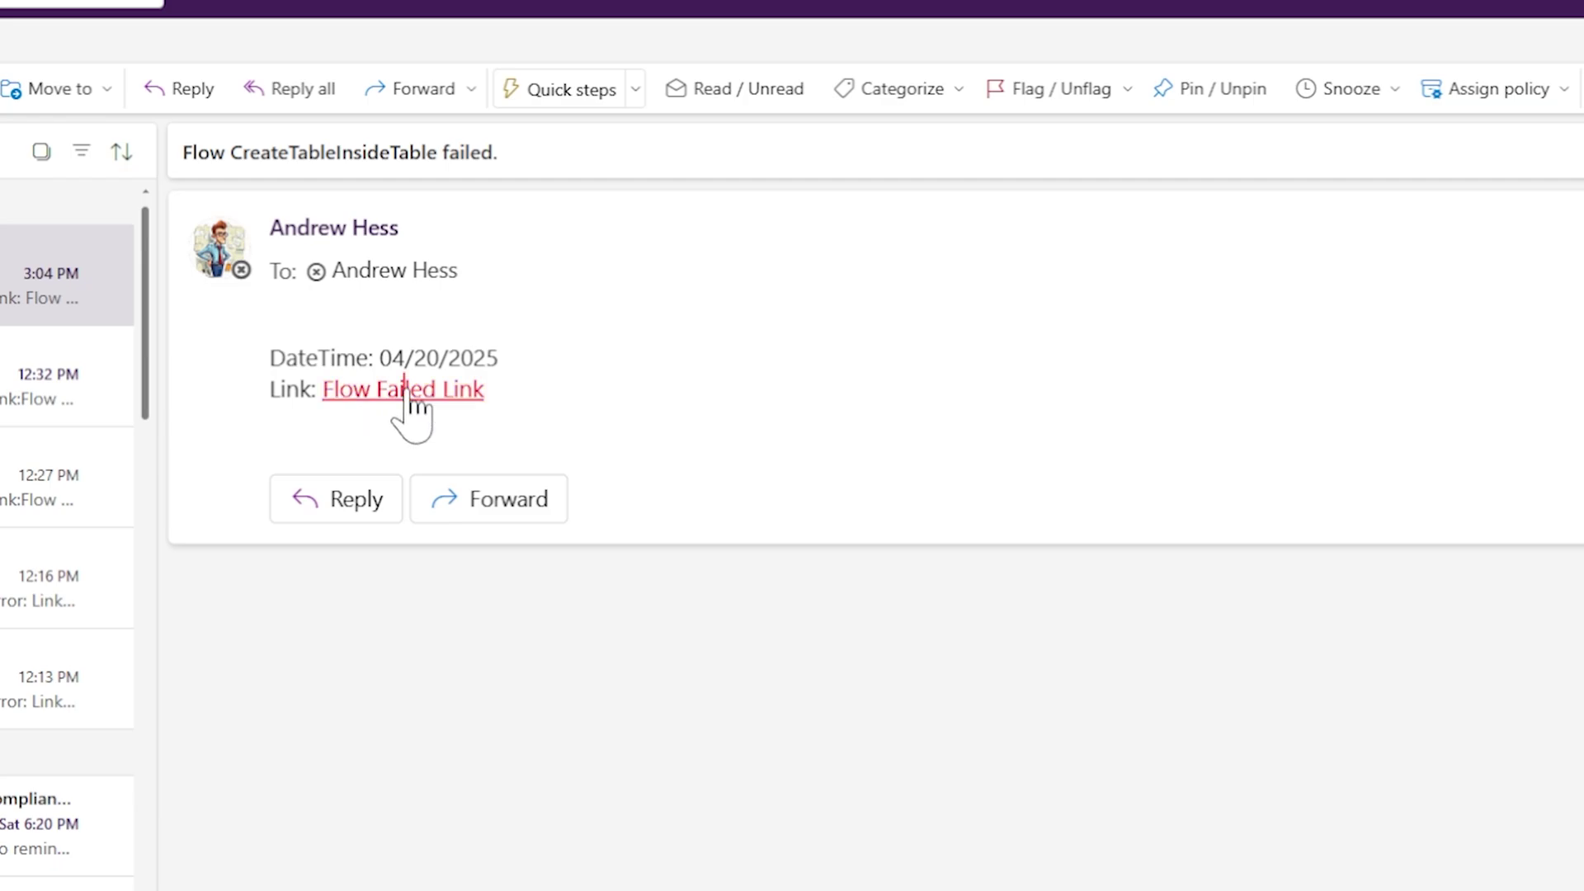